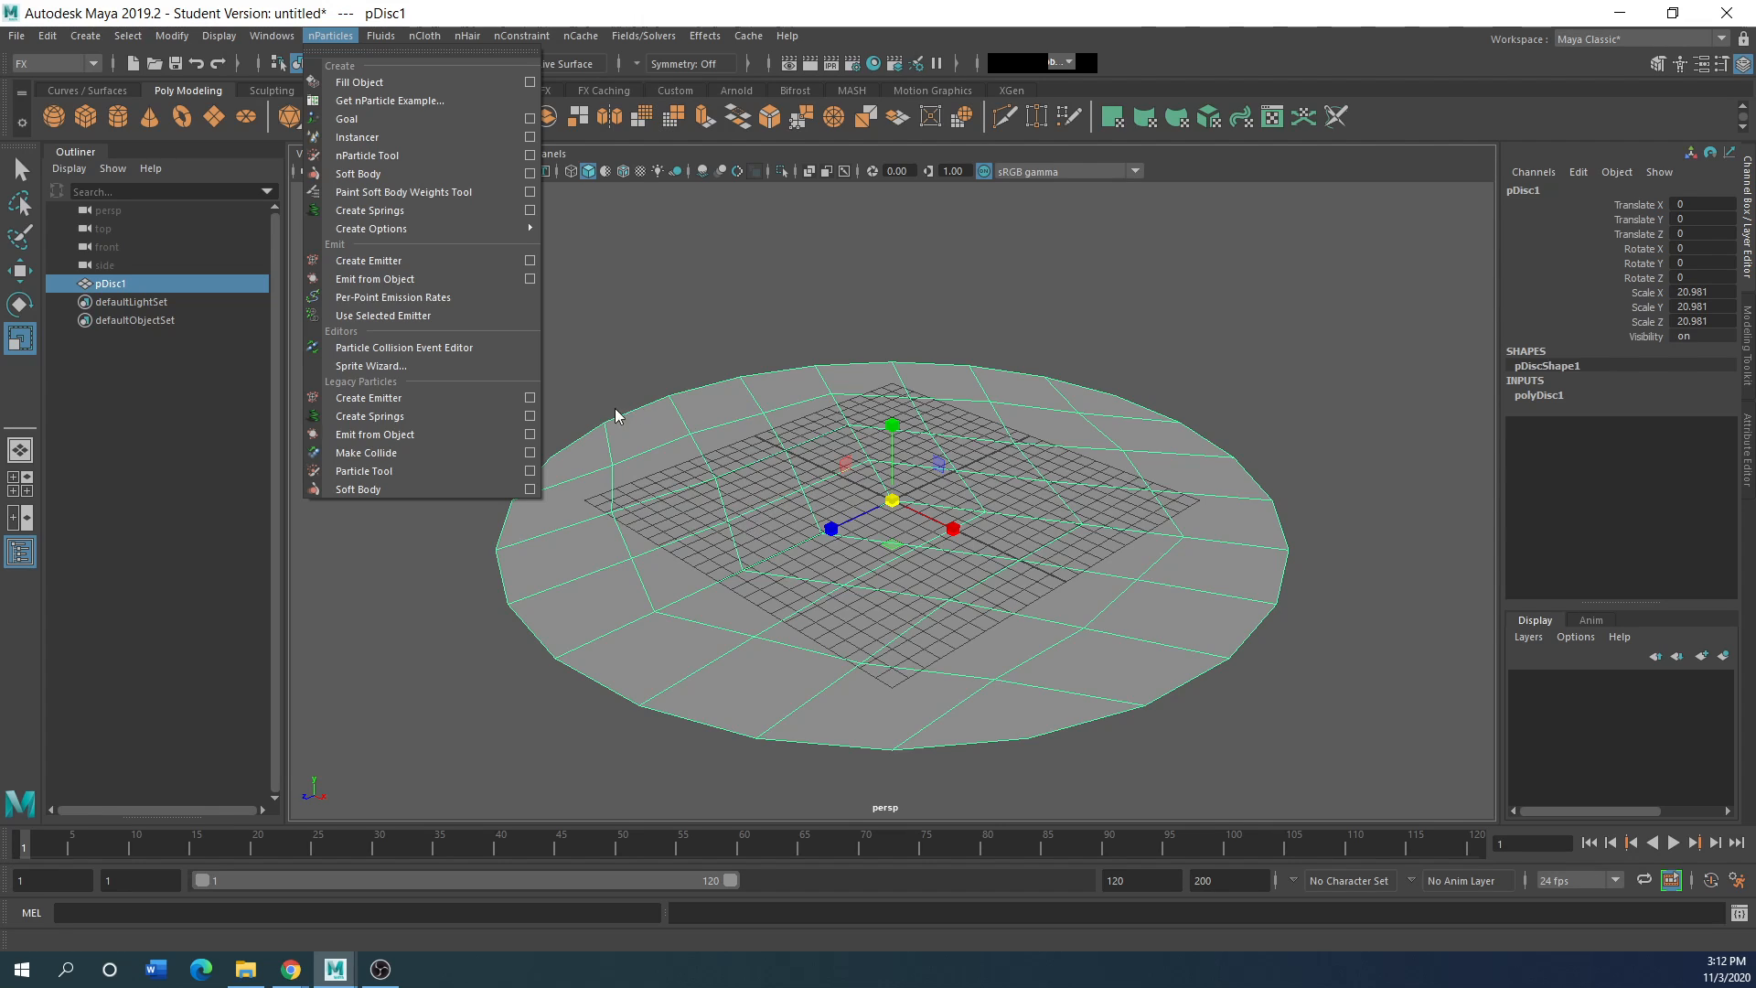
Step: Create an nParticle emitter and raise it about 12.36 units straight above the disc
left_click(435, 649)
left_click(765, 615)
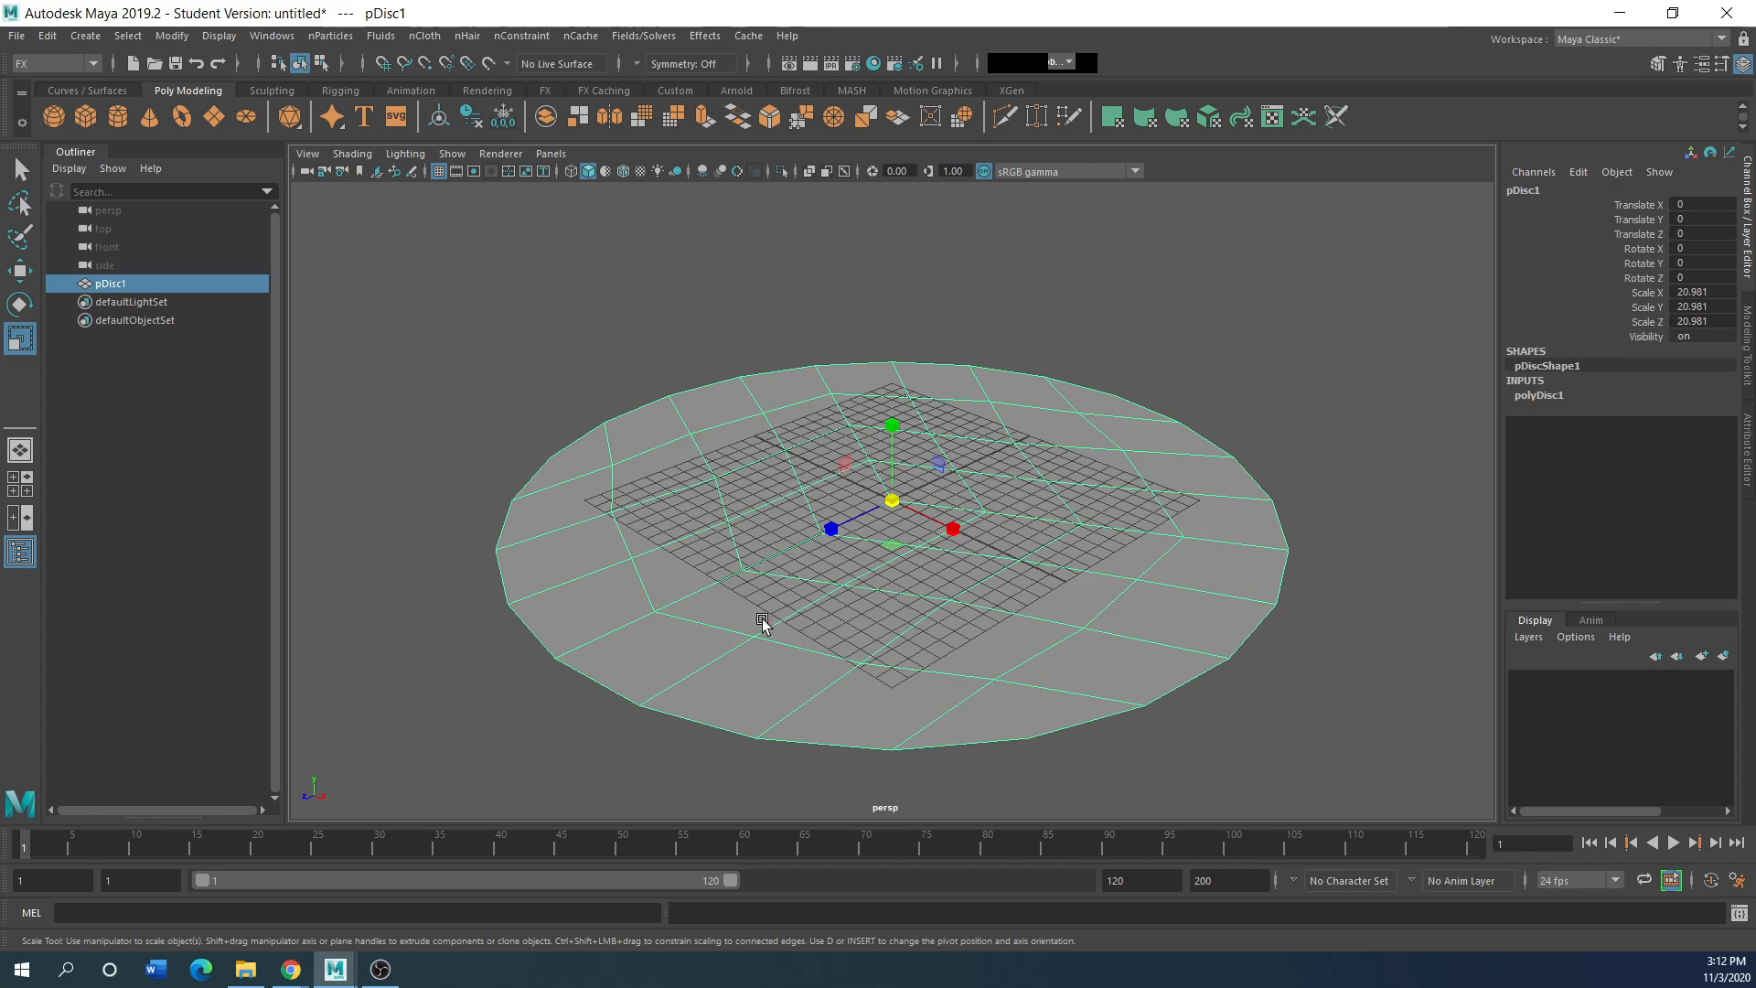
left_click(331, 35)
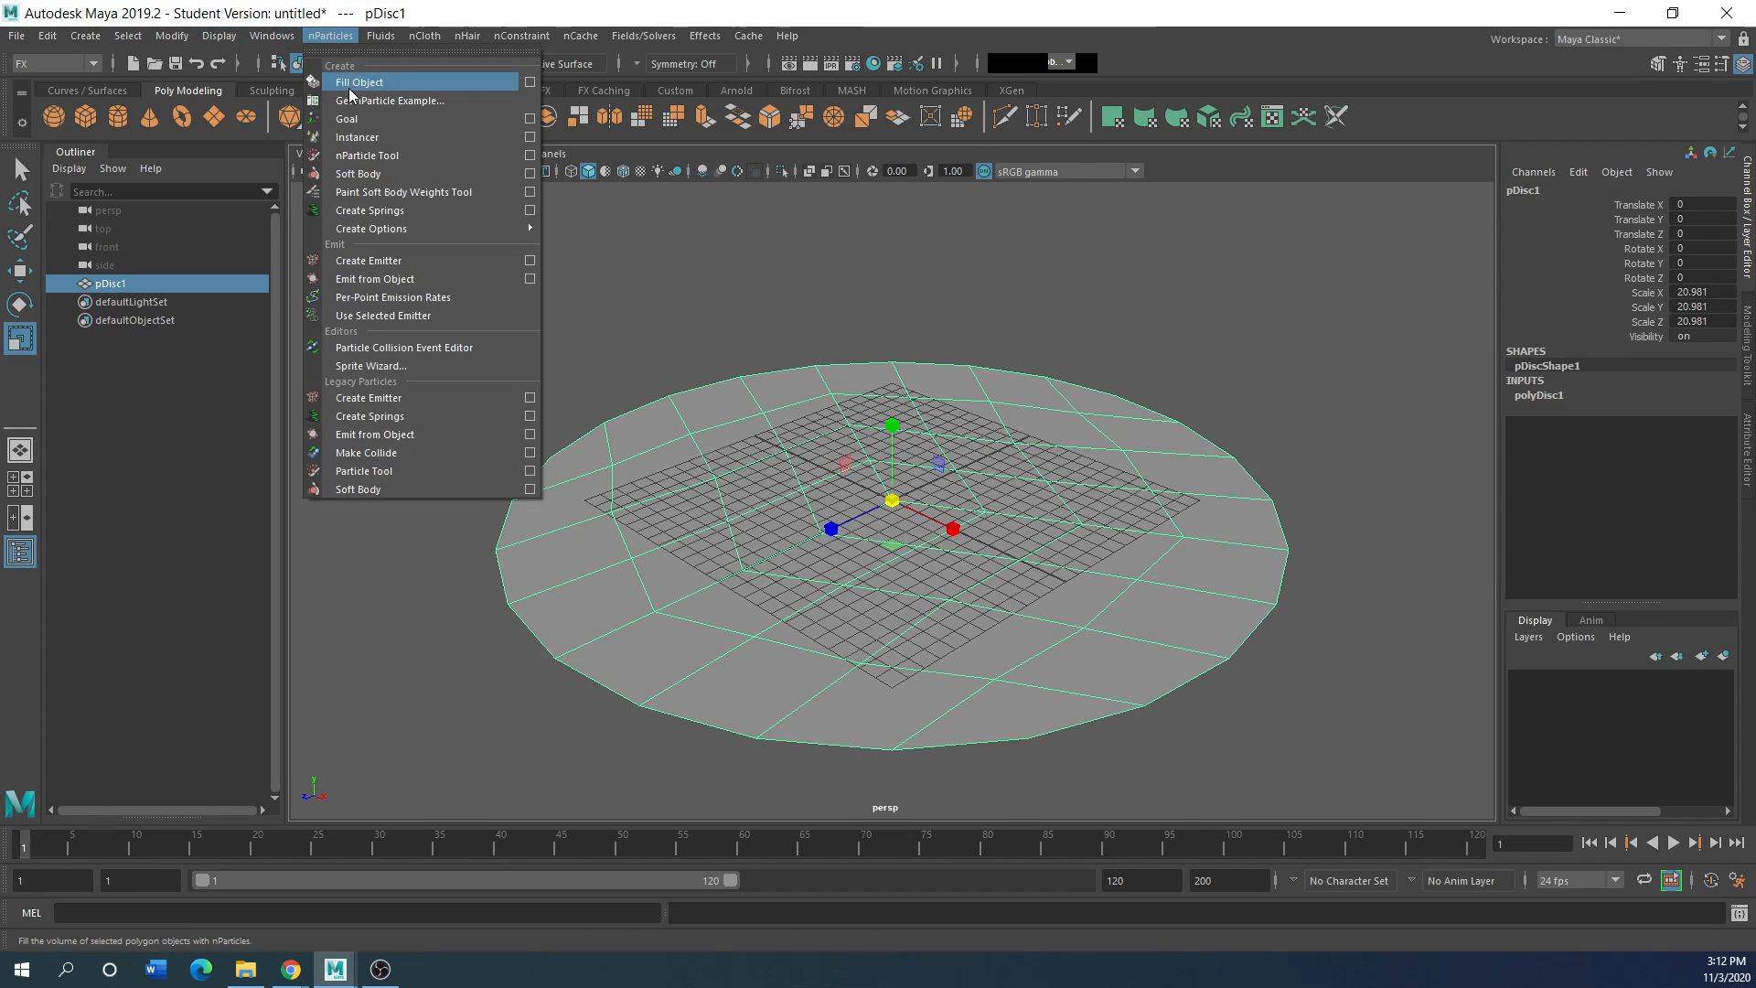
left_click(369, 260)
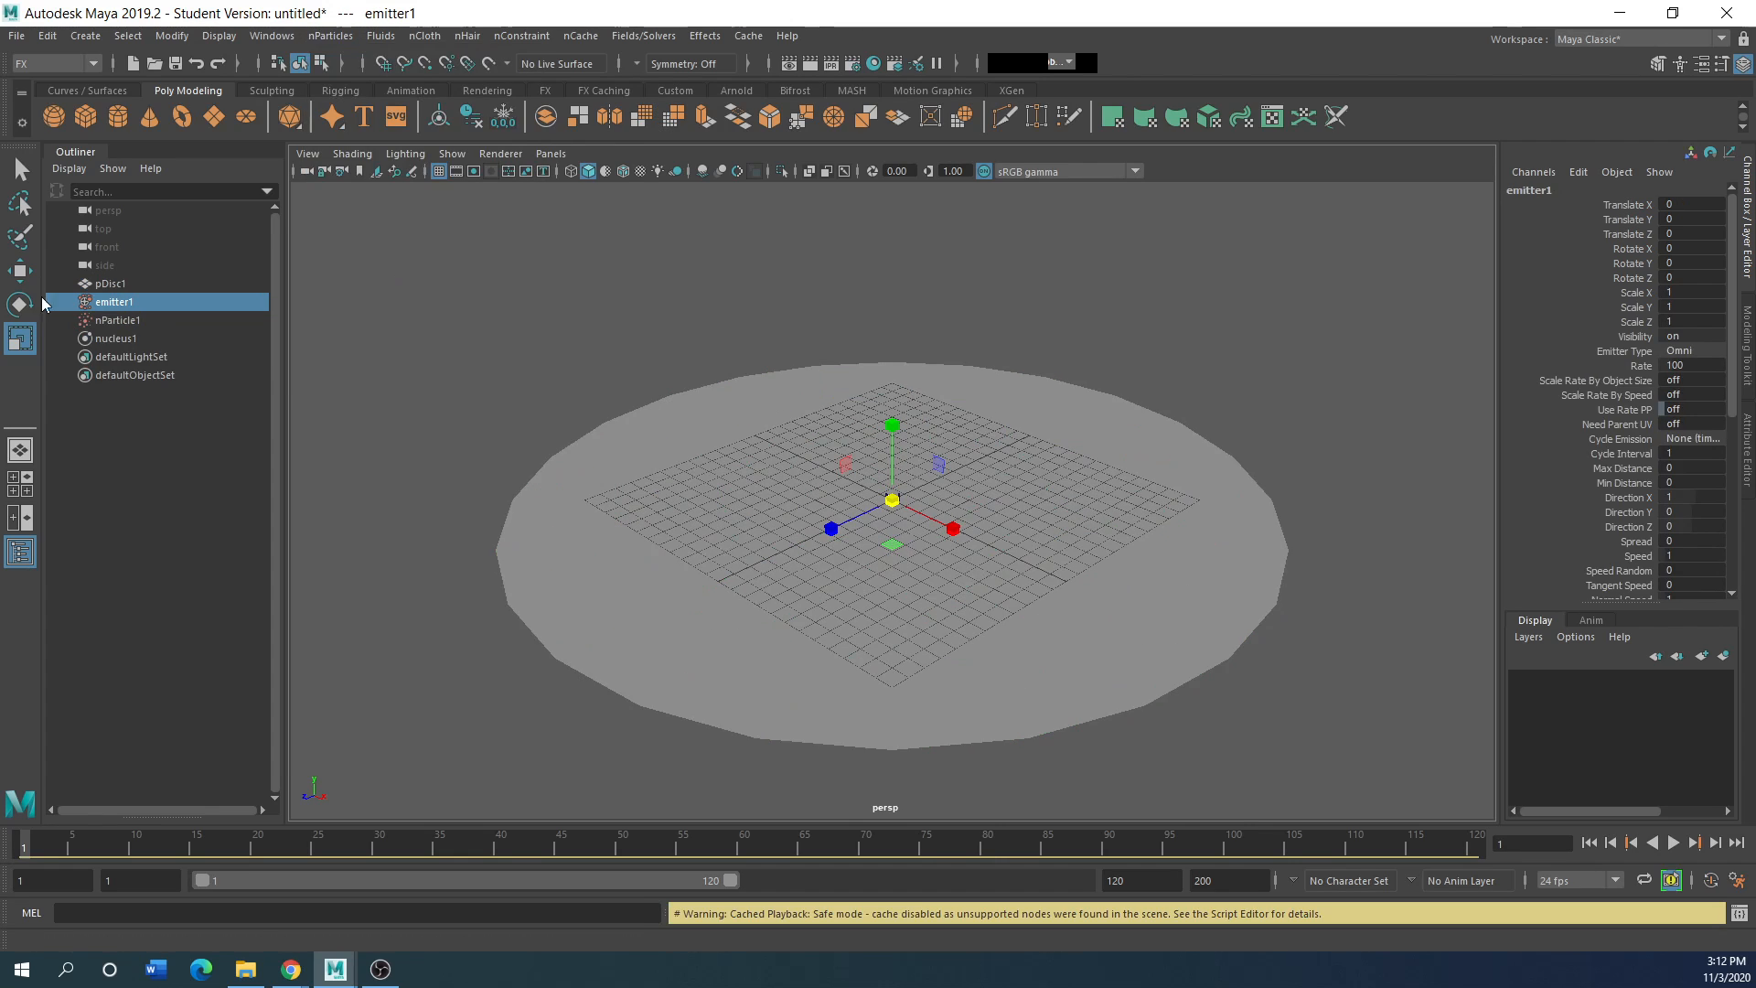
left_click(20, 270)
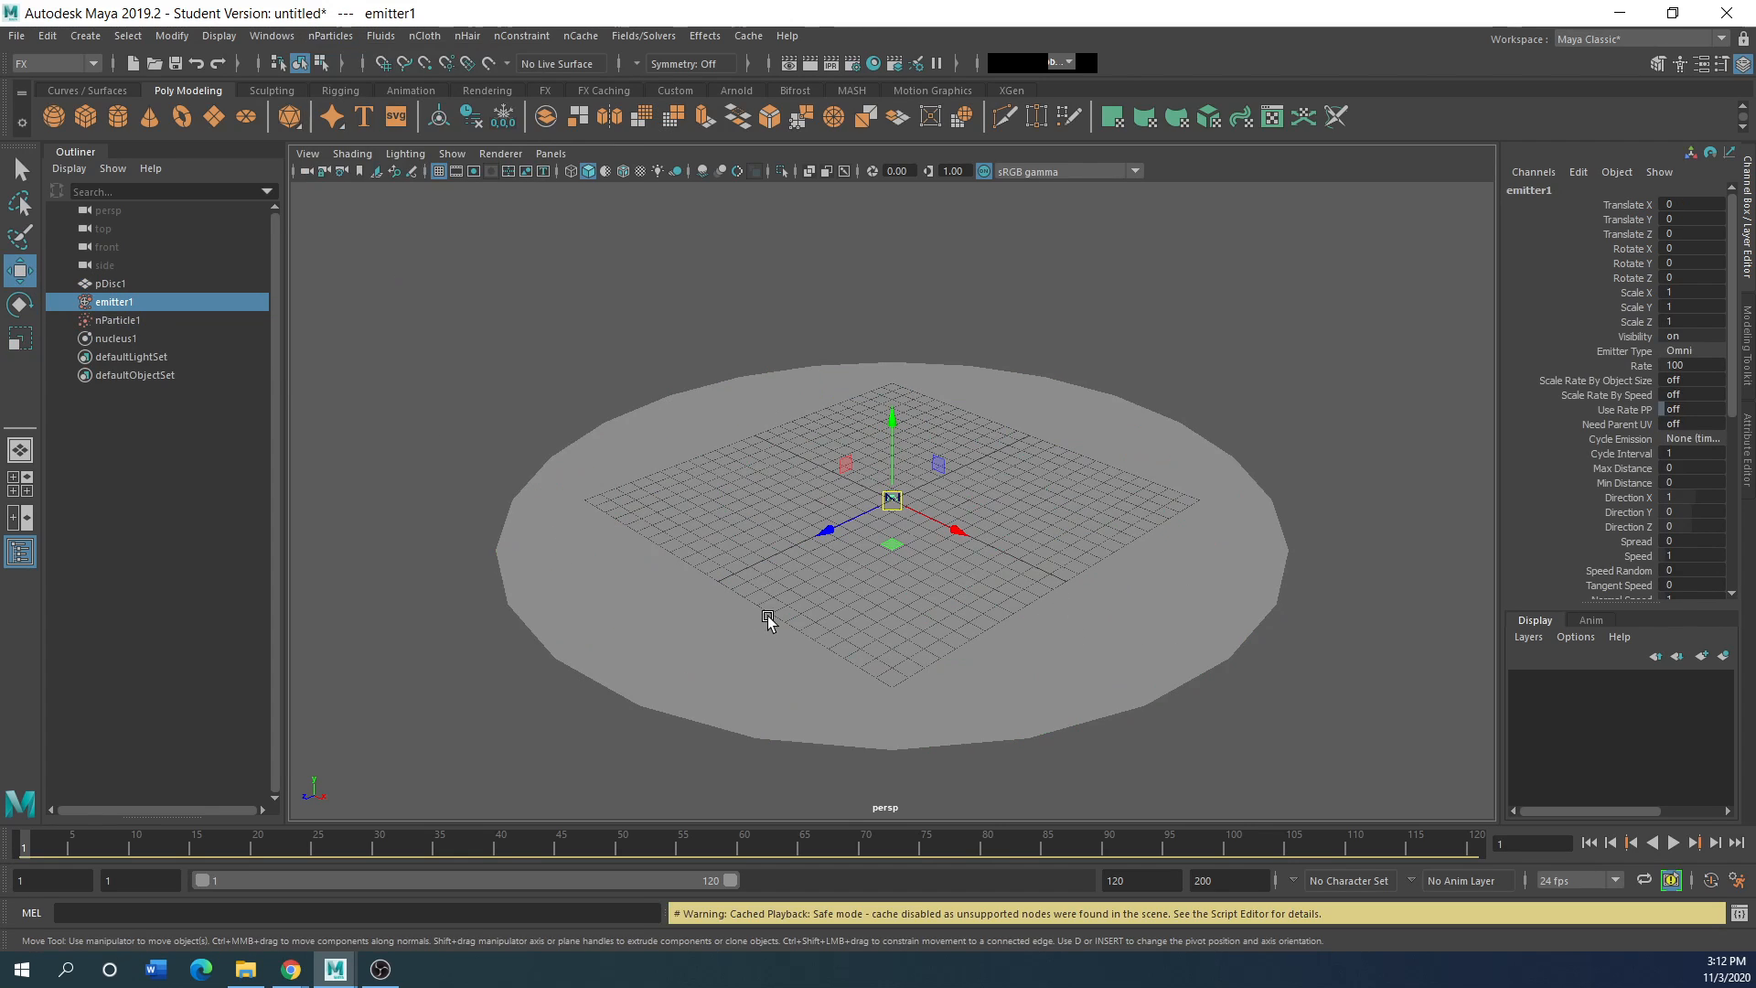
left_click_drag(892, 439, 889, 220)
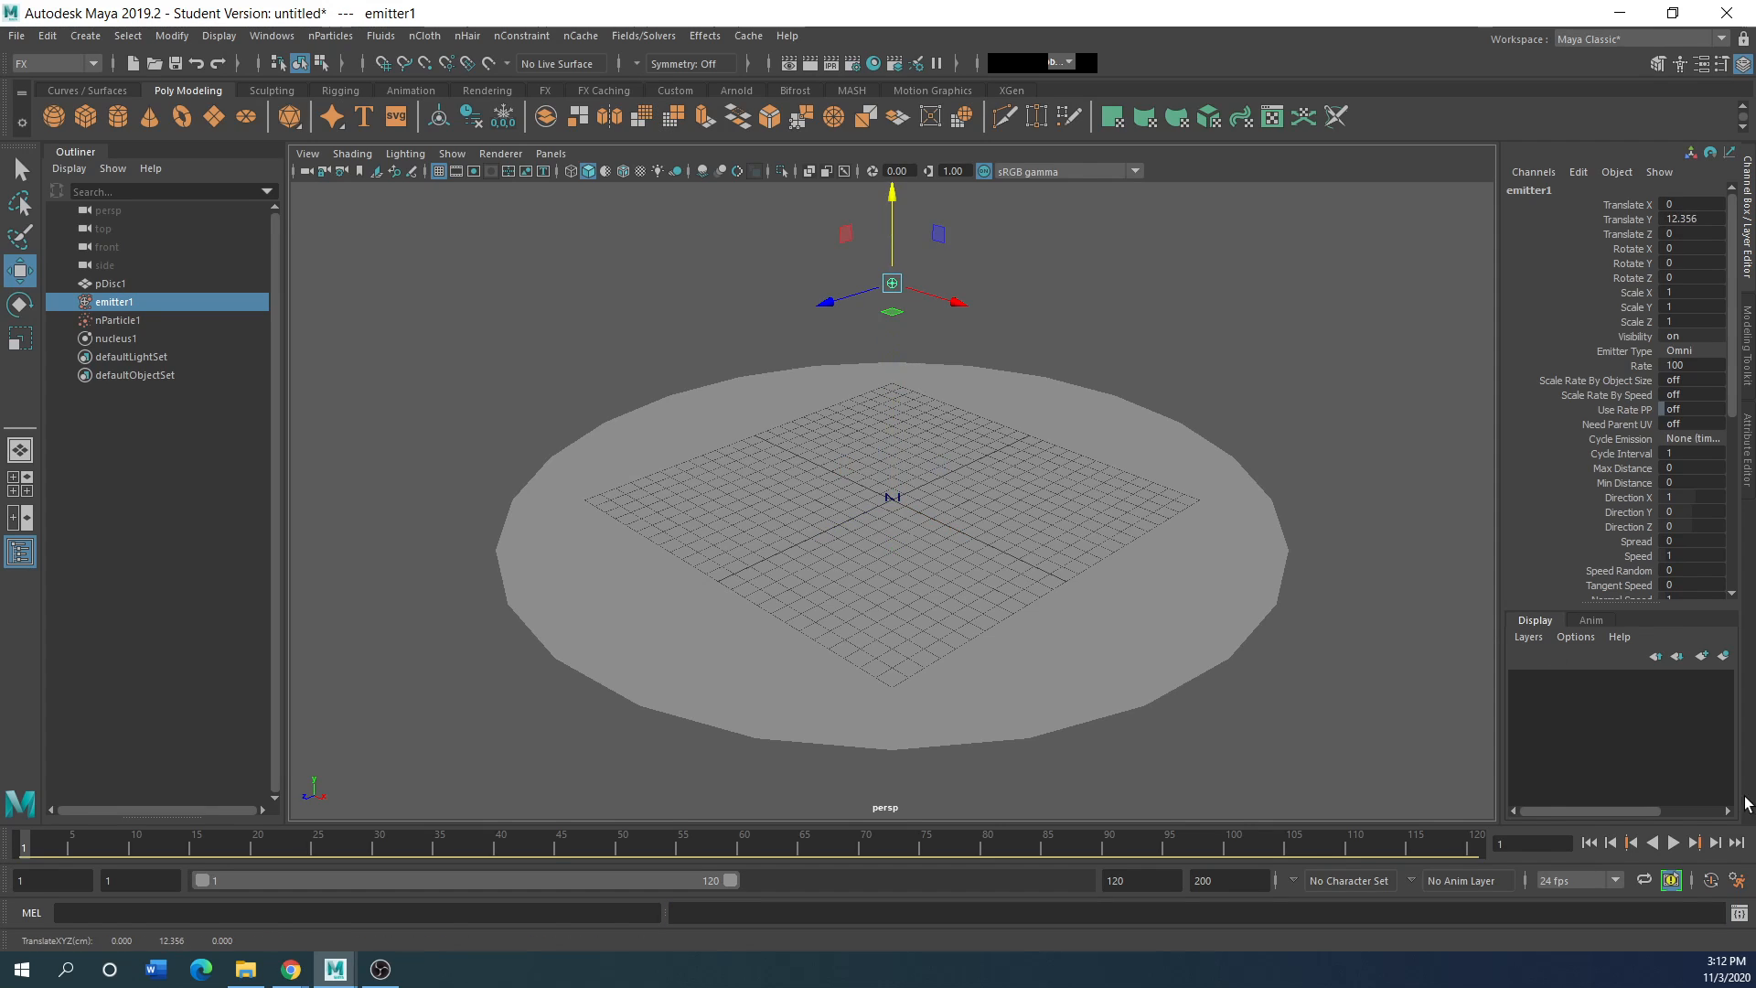
Step: Preview the particle emission and extend the end of the playback range to frame 1000
left_click(1673, 843)
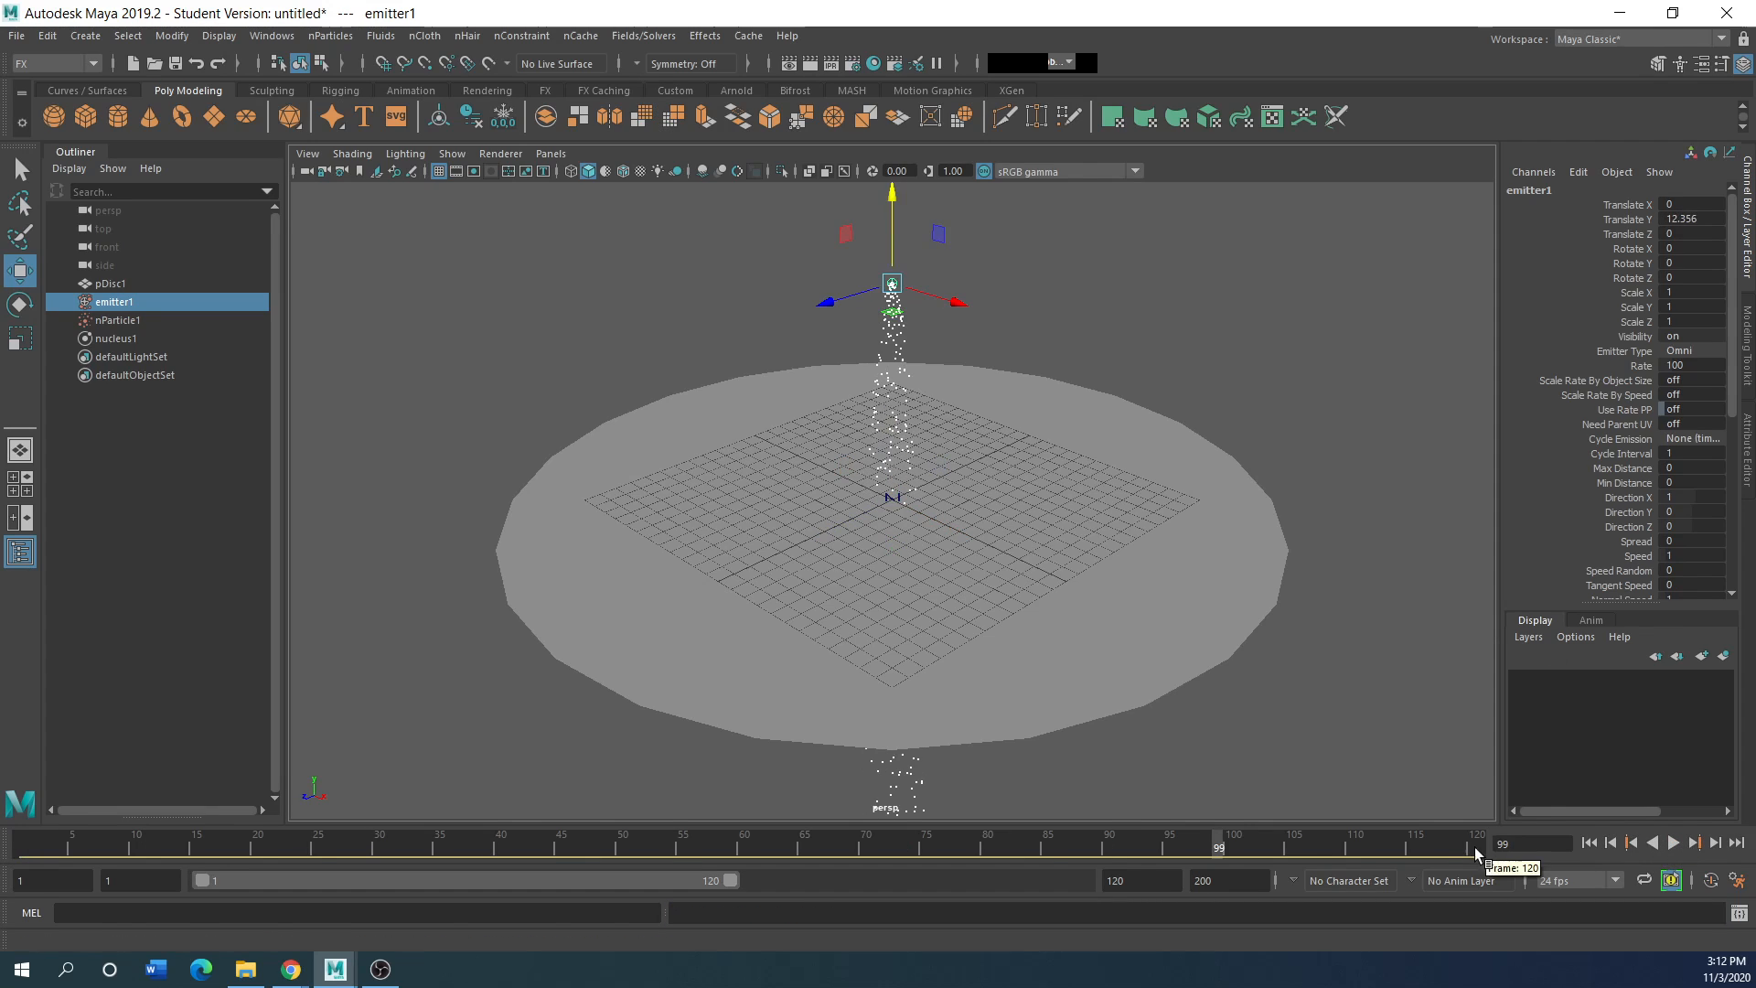
left_click(1139, 880)
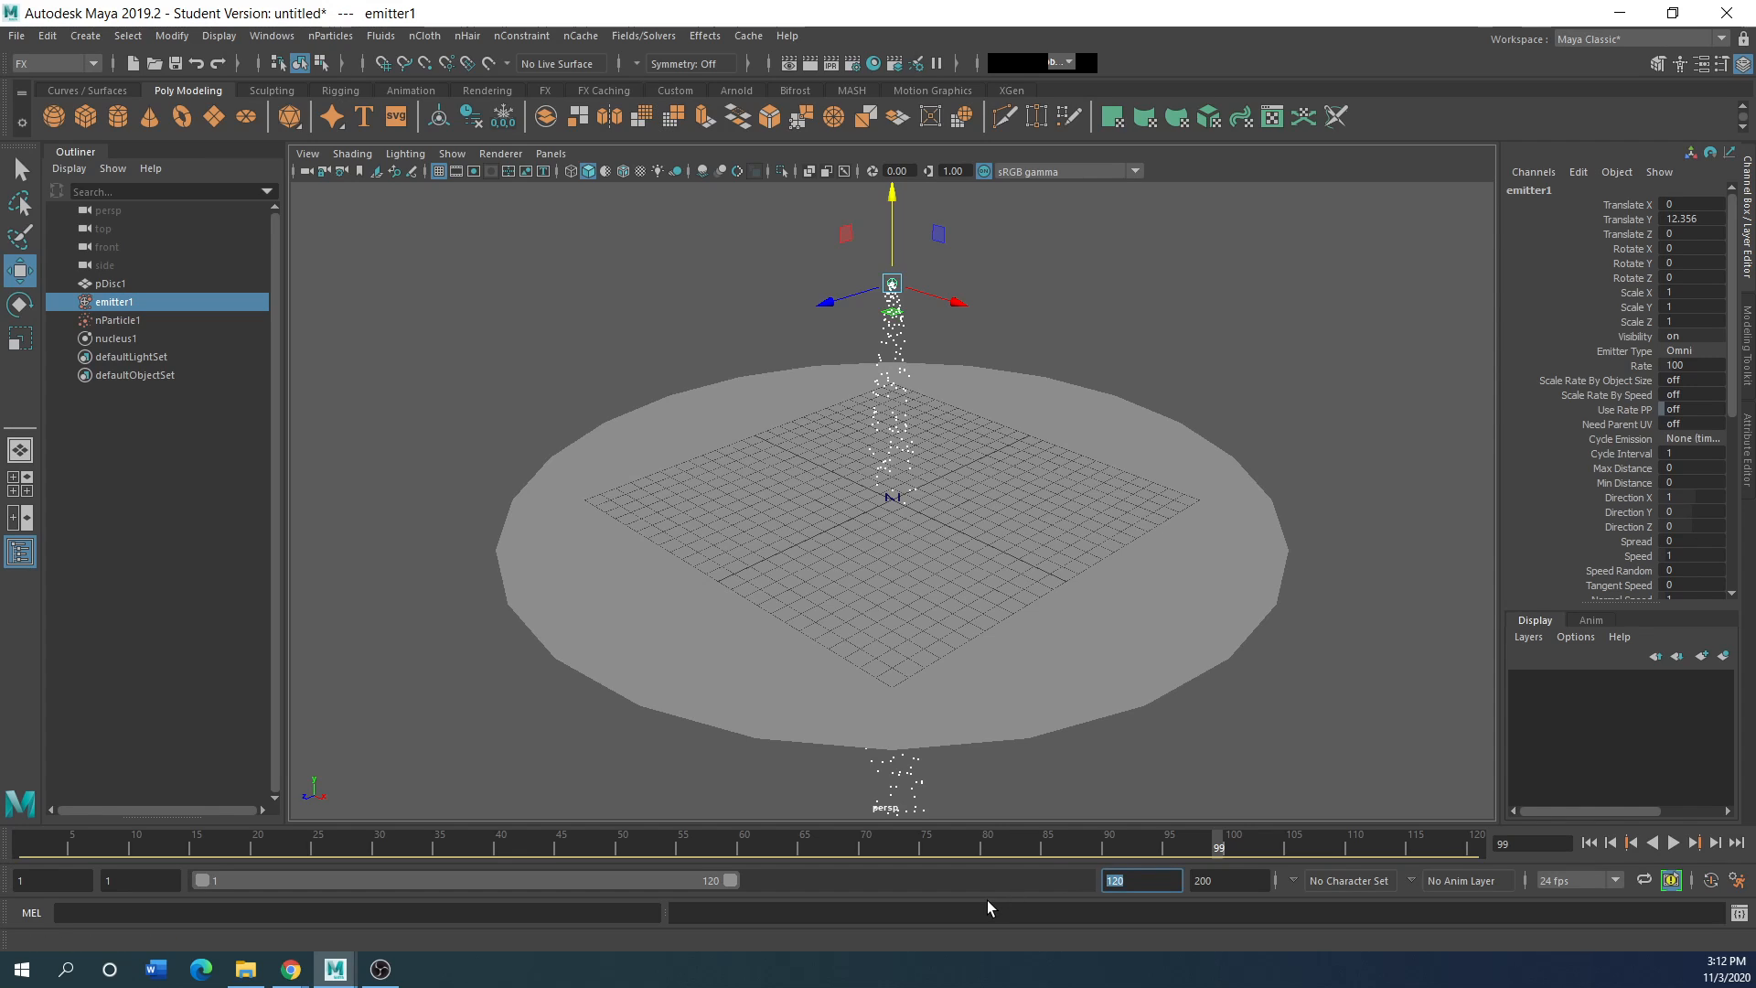
type("1000")
key("Return")
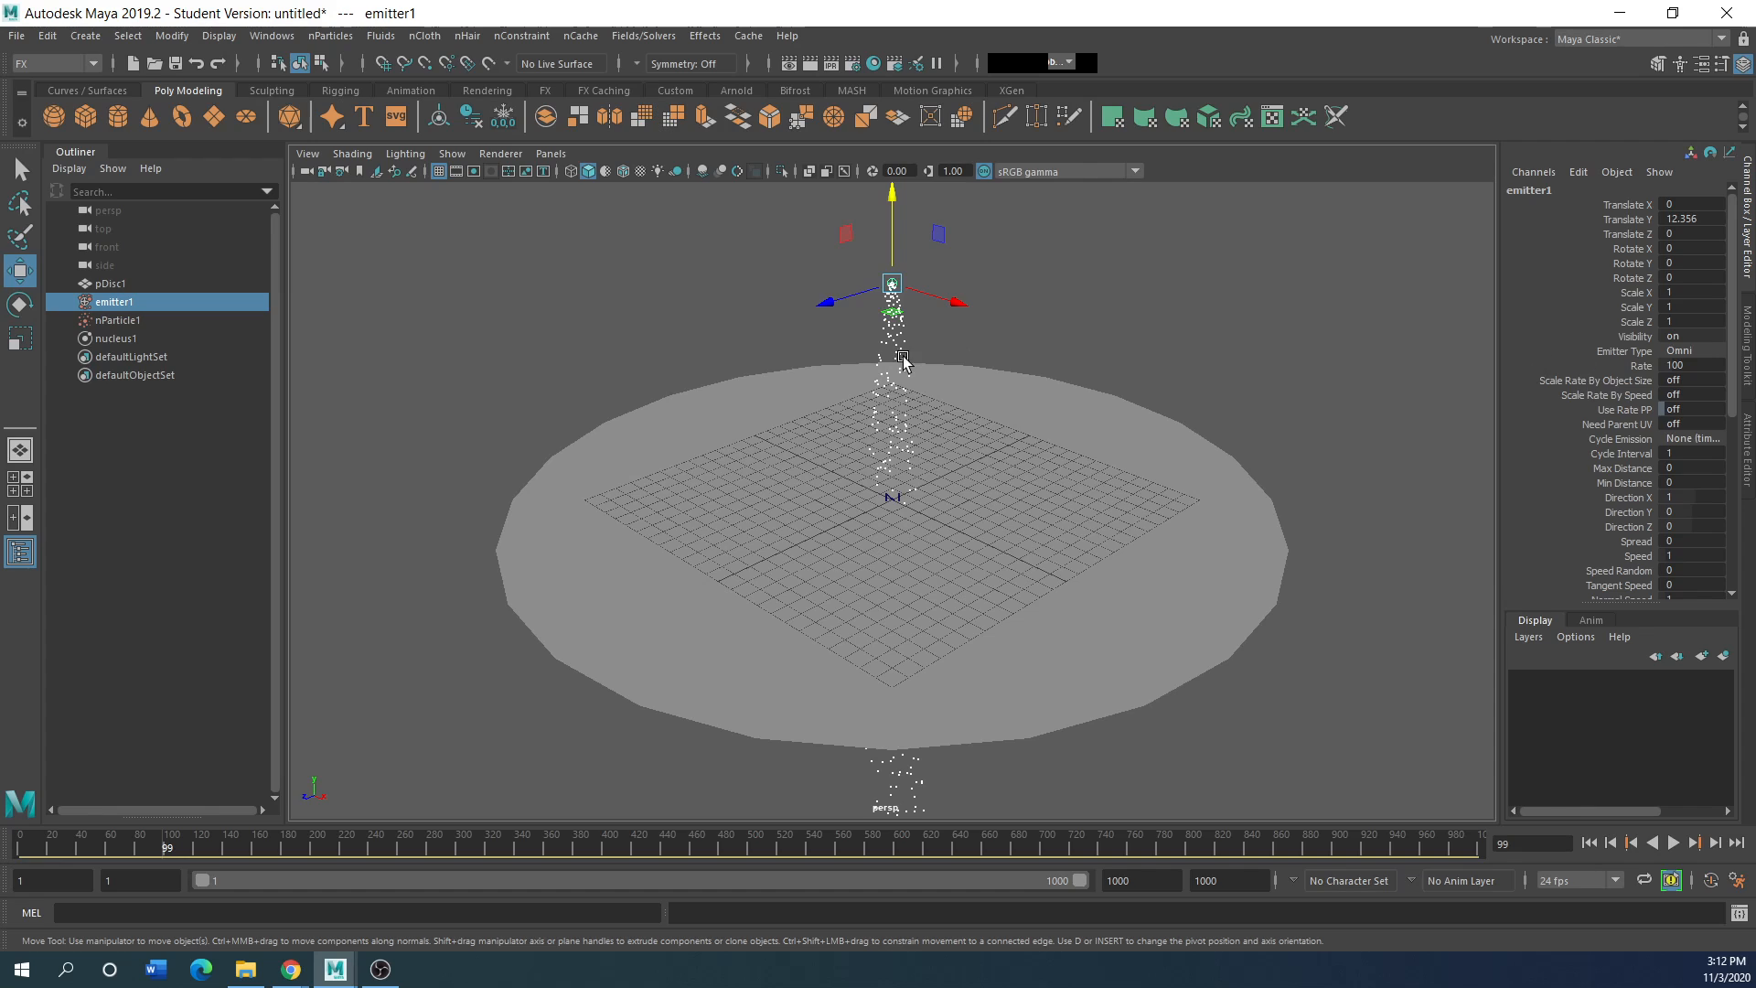
Step: Set the particle render type of nParticle1 to Spheres
left_click(119, 319)
left_click(1749, 446)
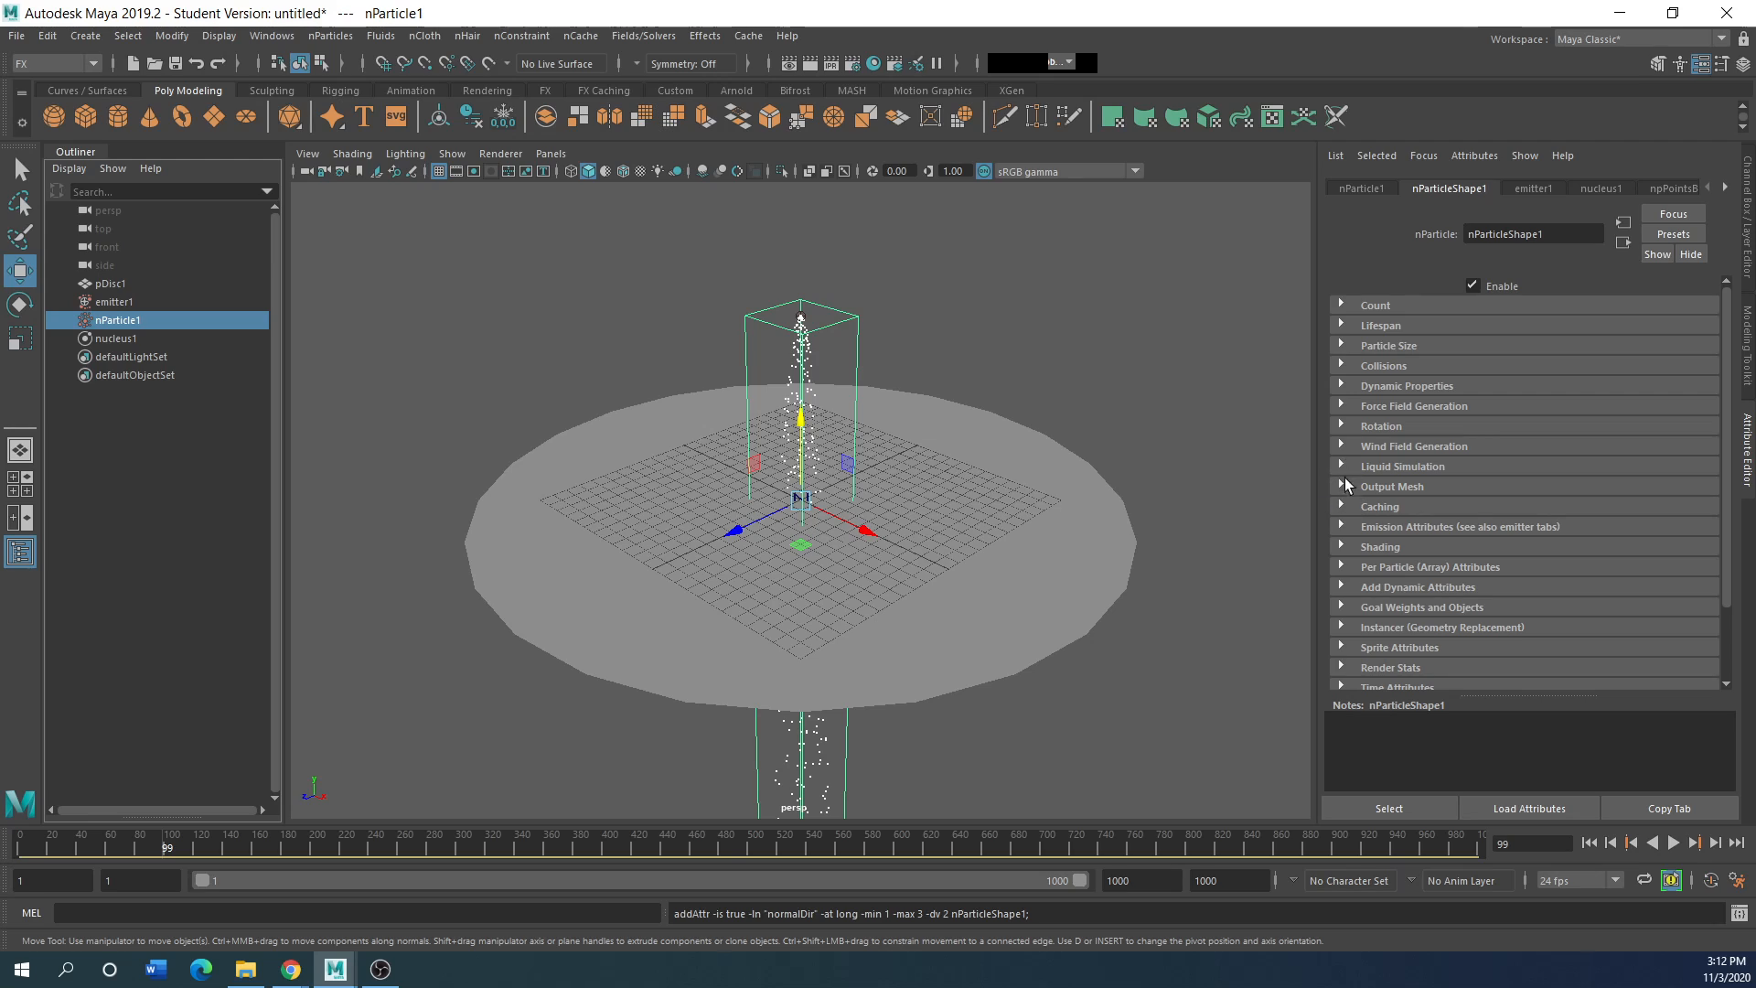
left_click(1342, 546)
left_click(1591, 567)
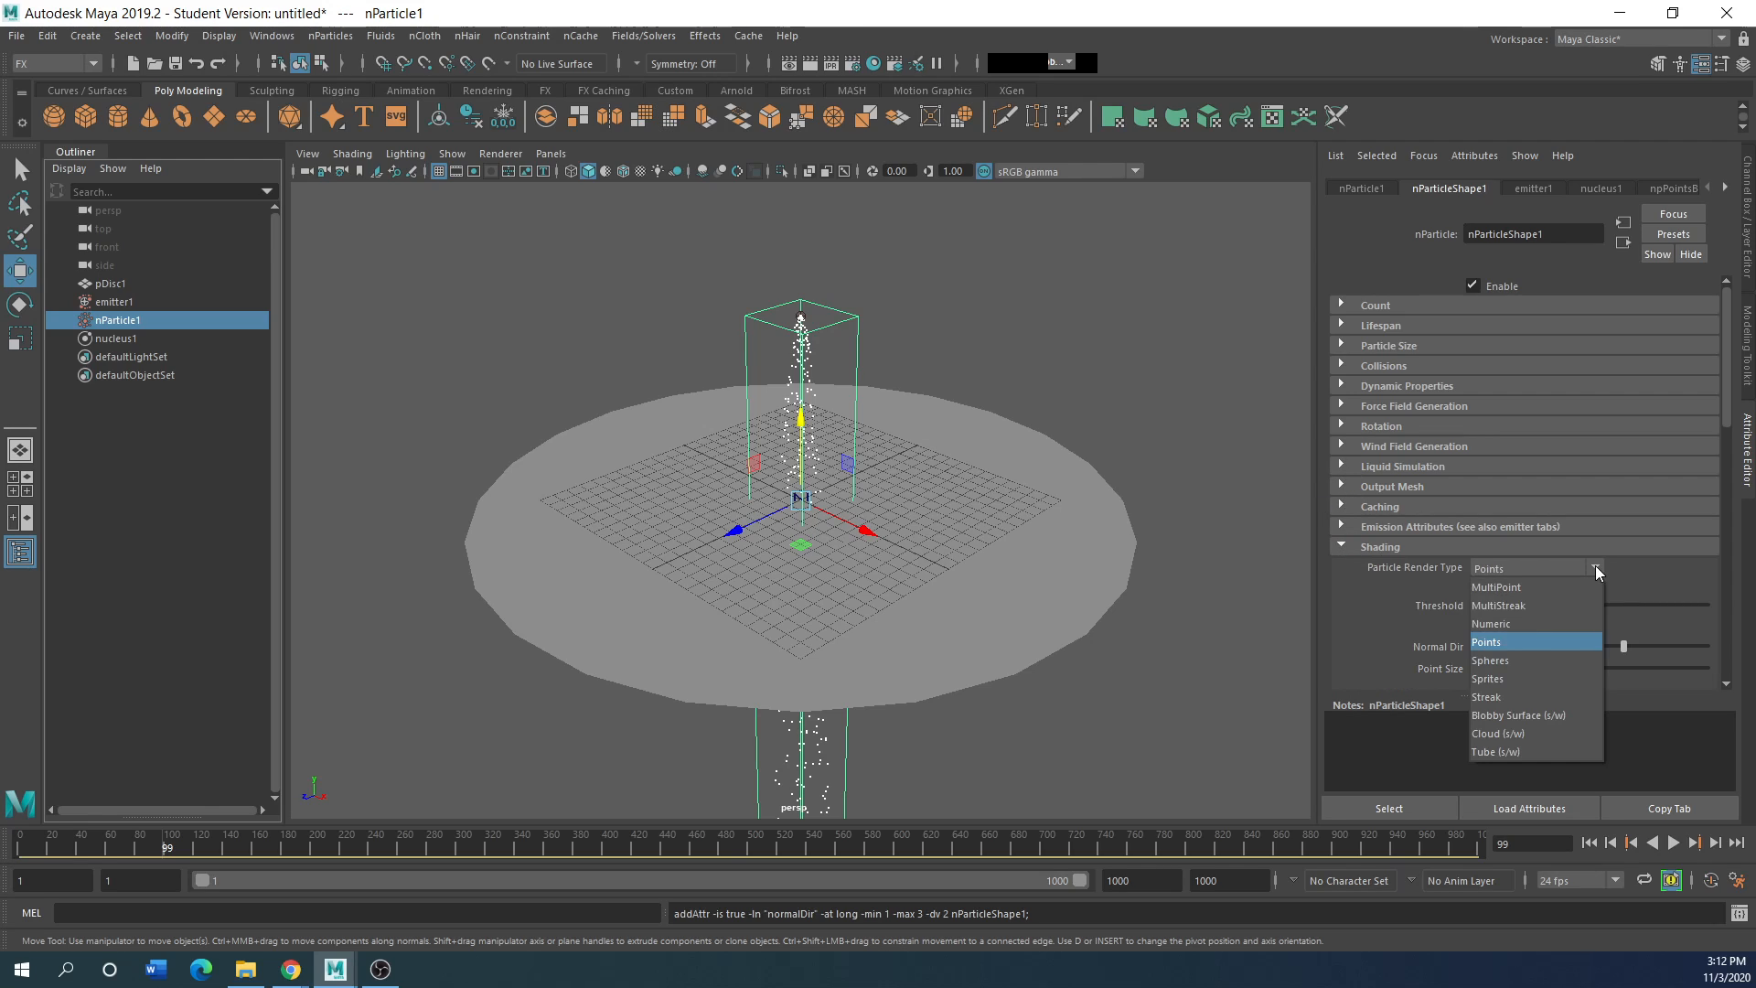
left_click(1530, 659)
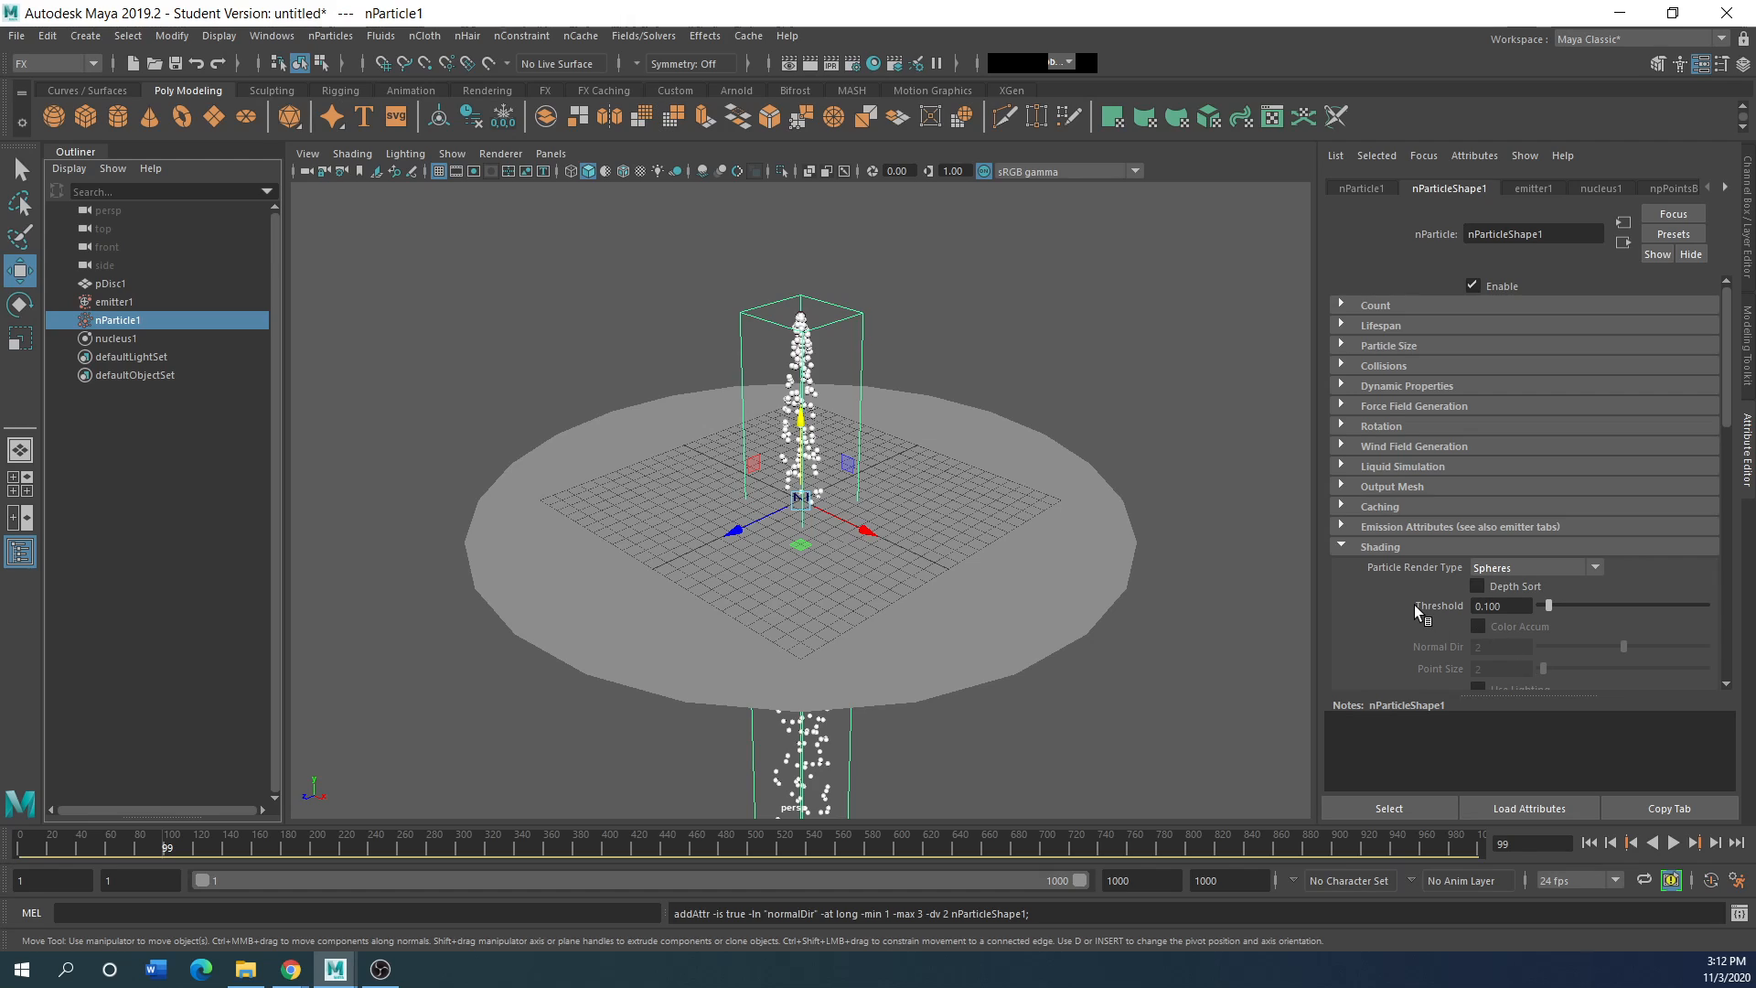
left_click(1340, 546)
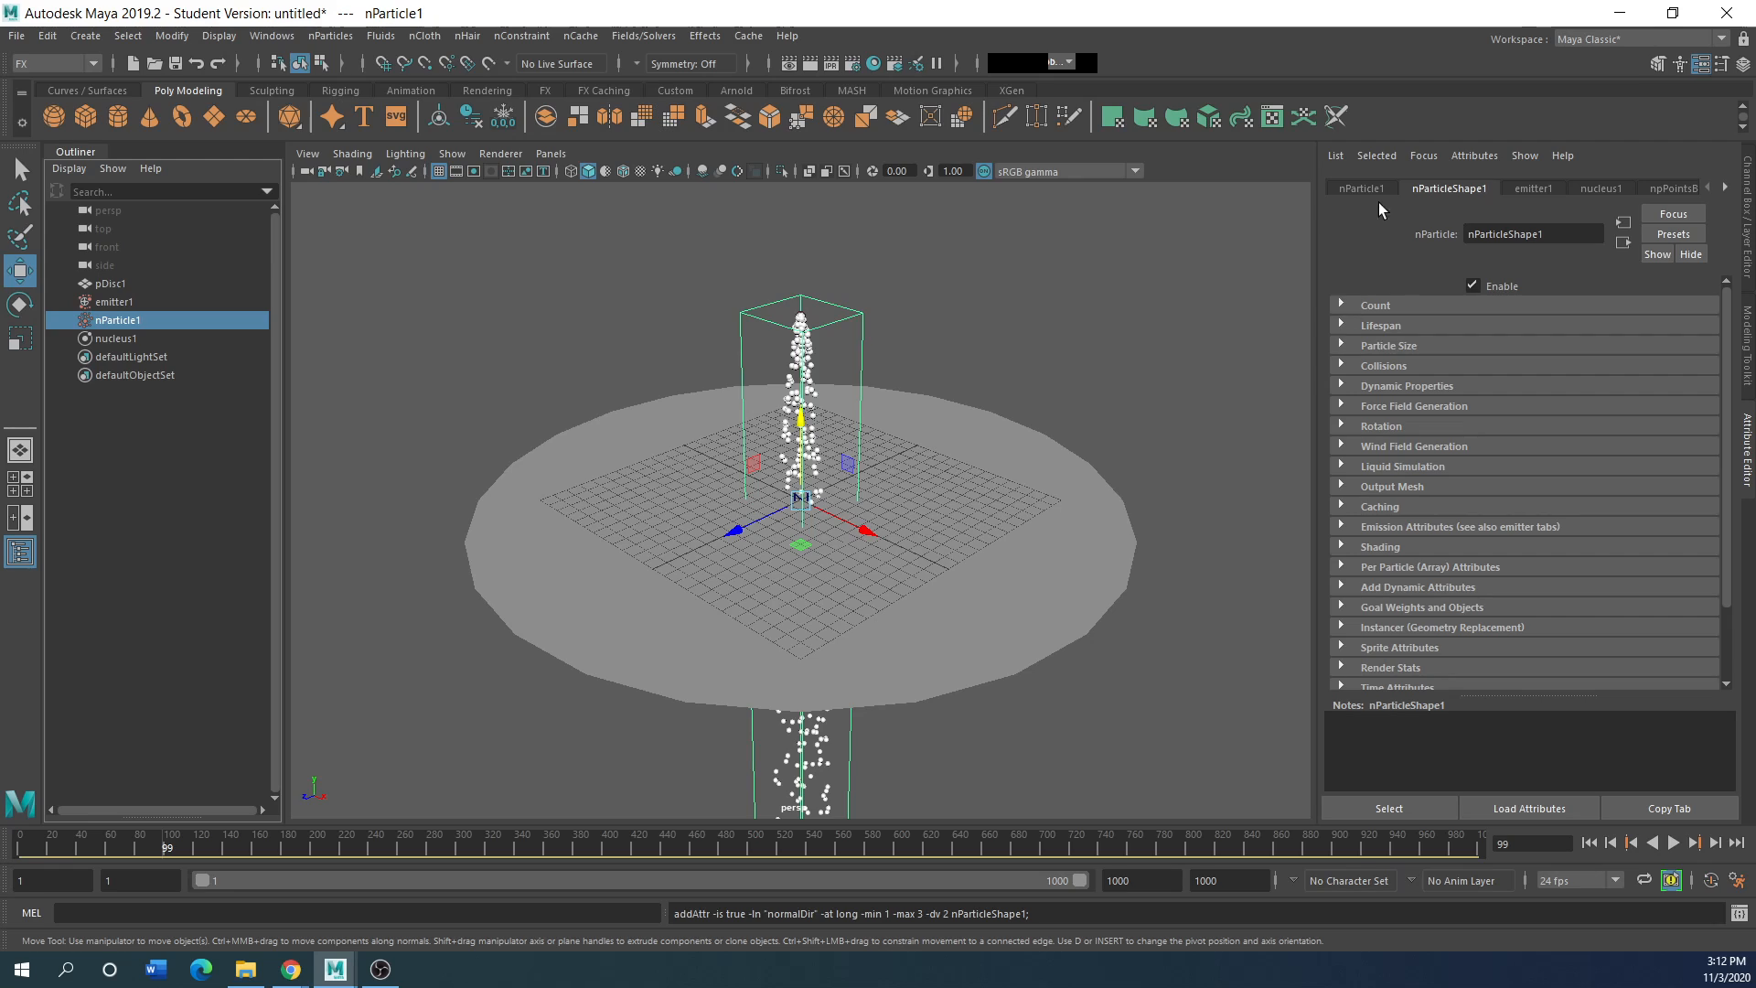
Step: Set the gravity of the nucleus solver to 1 and replay the simulation from the first frame
left_click(1529, 188)
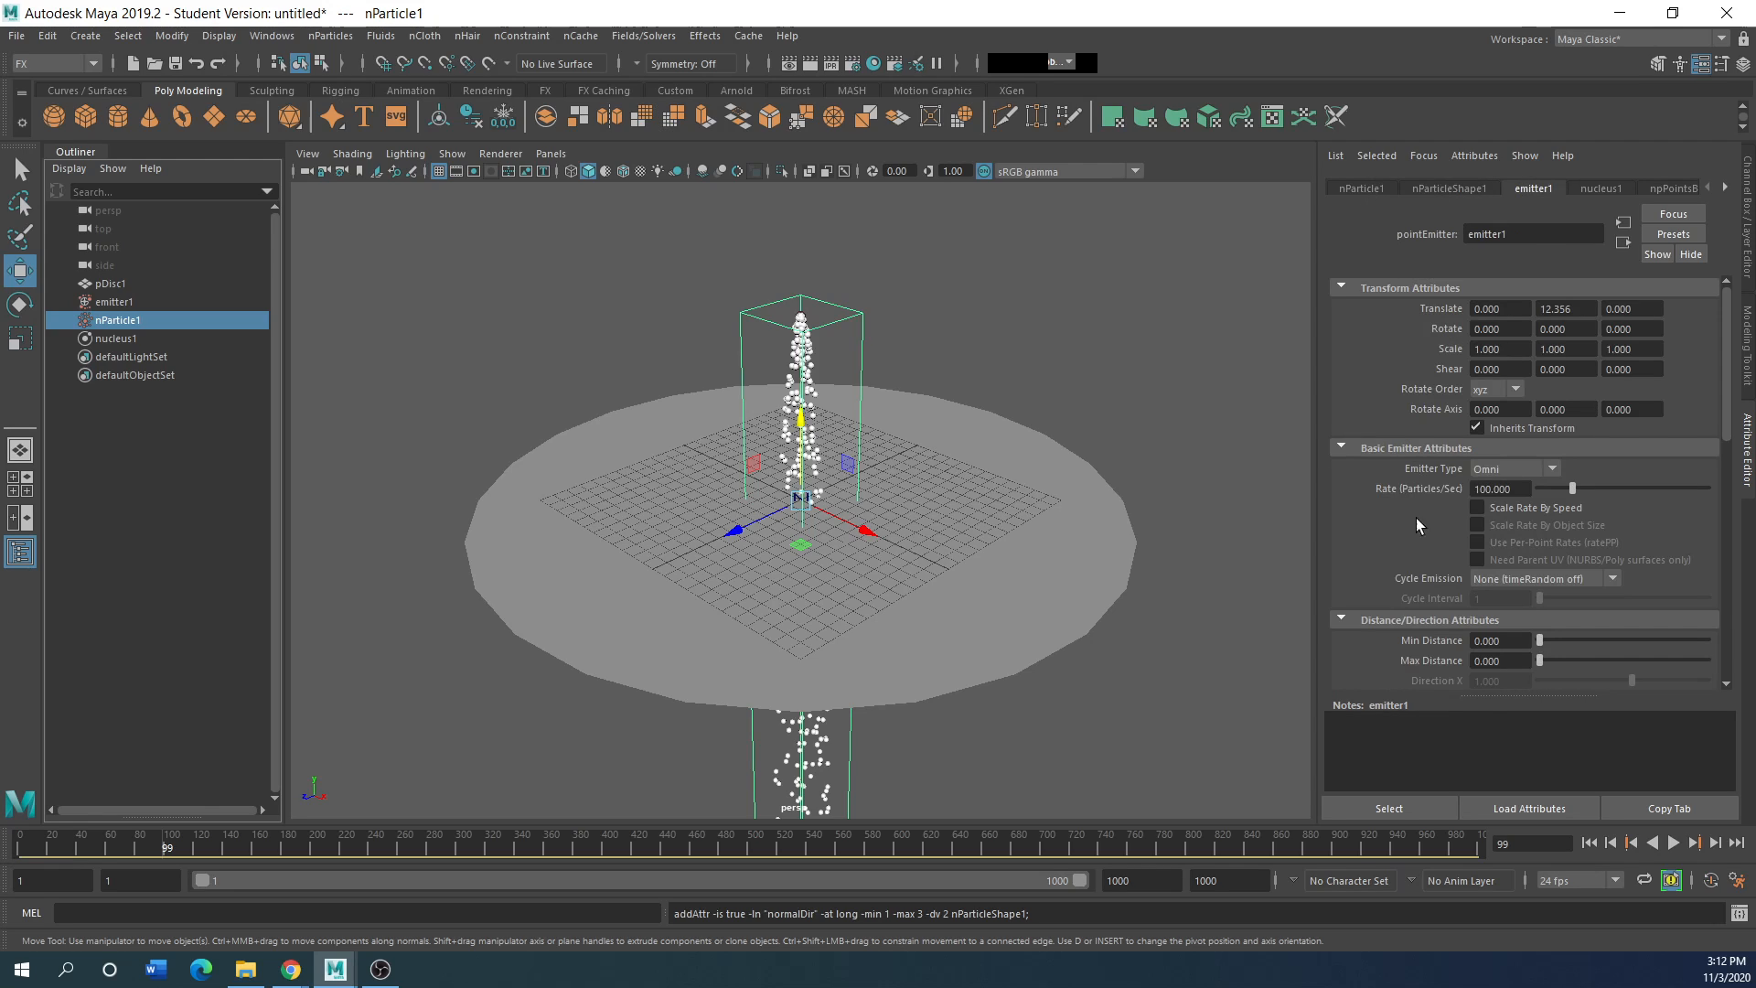
left_click(1588, 190)
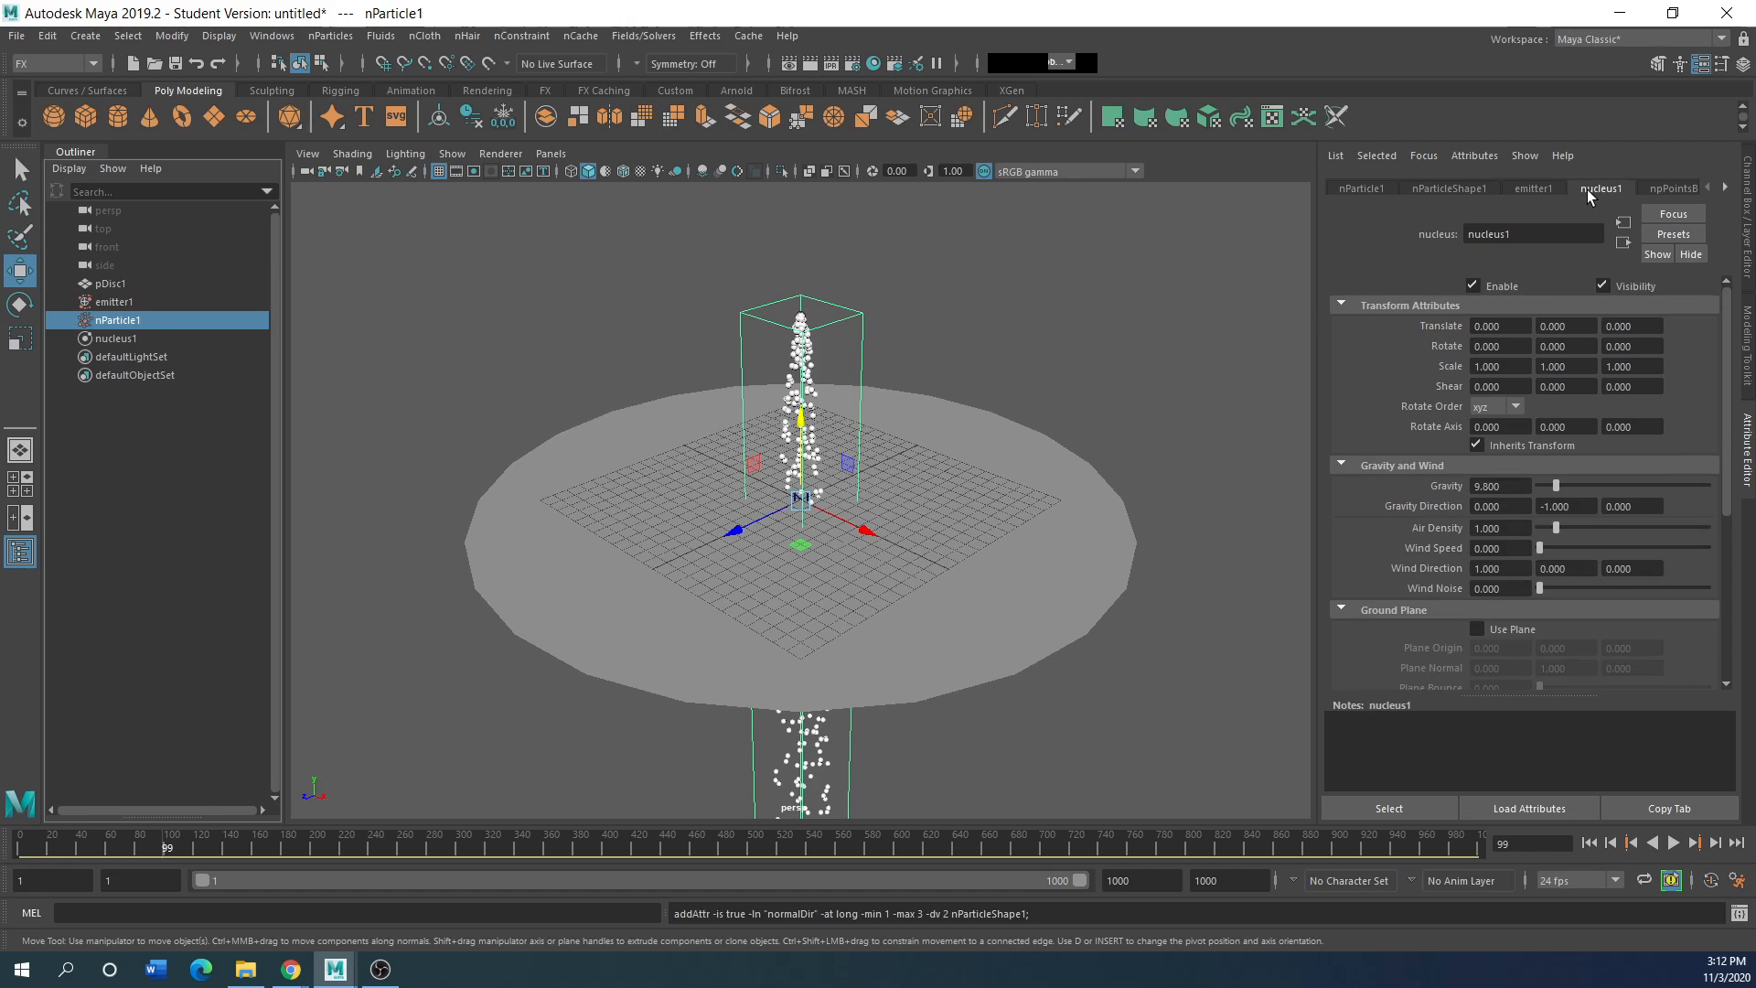
double_click(1491, 486)
type("1")
key("Return")
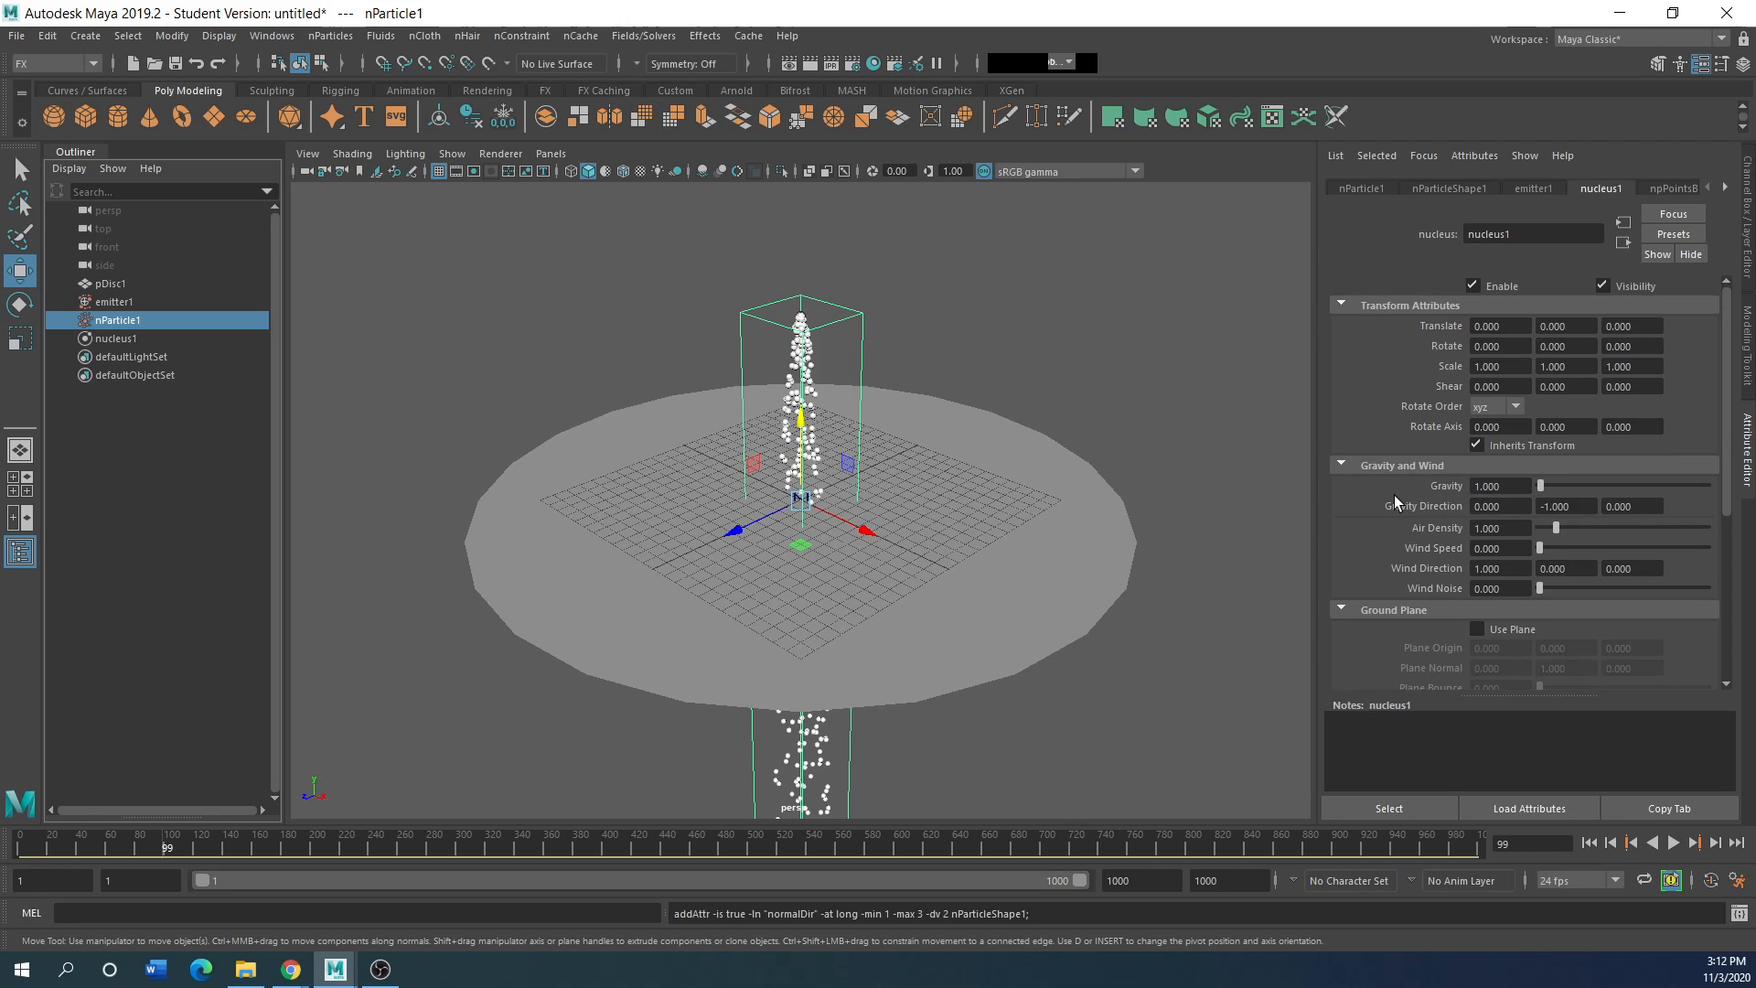
left_click(1588, 842)
left_click(1673, 842)
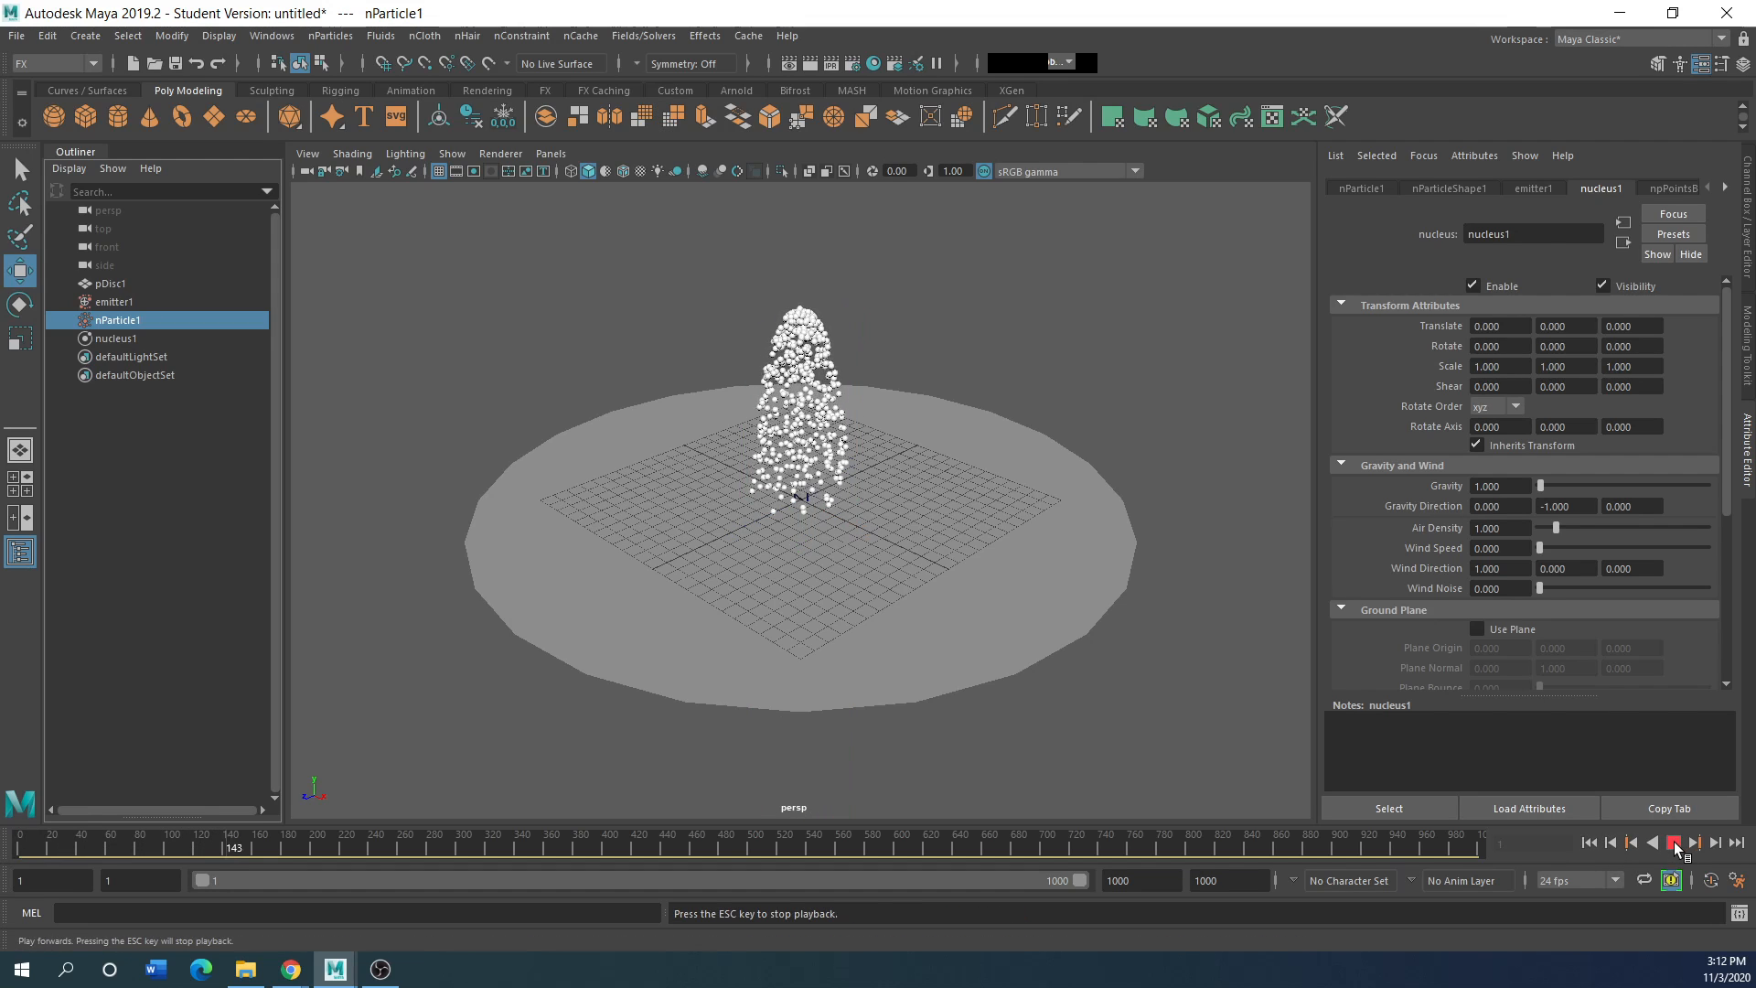
left_click(1674, 842)
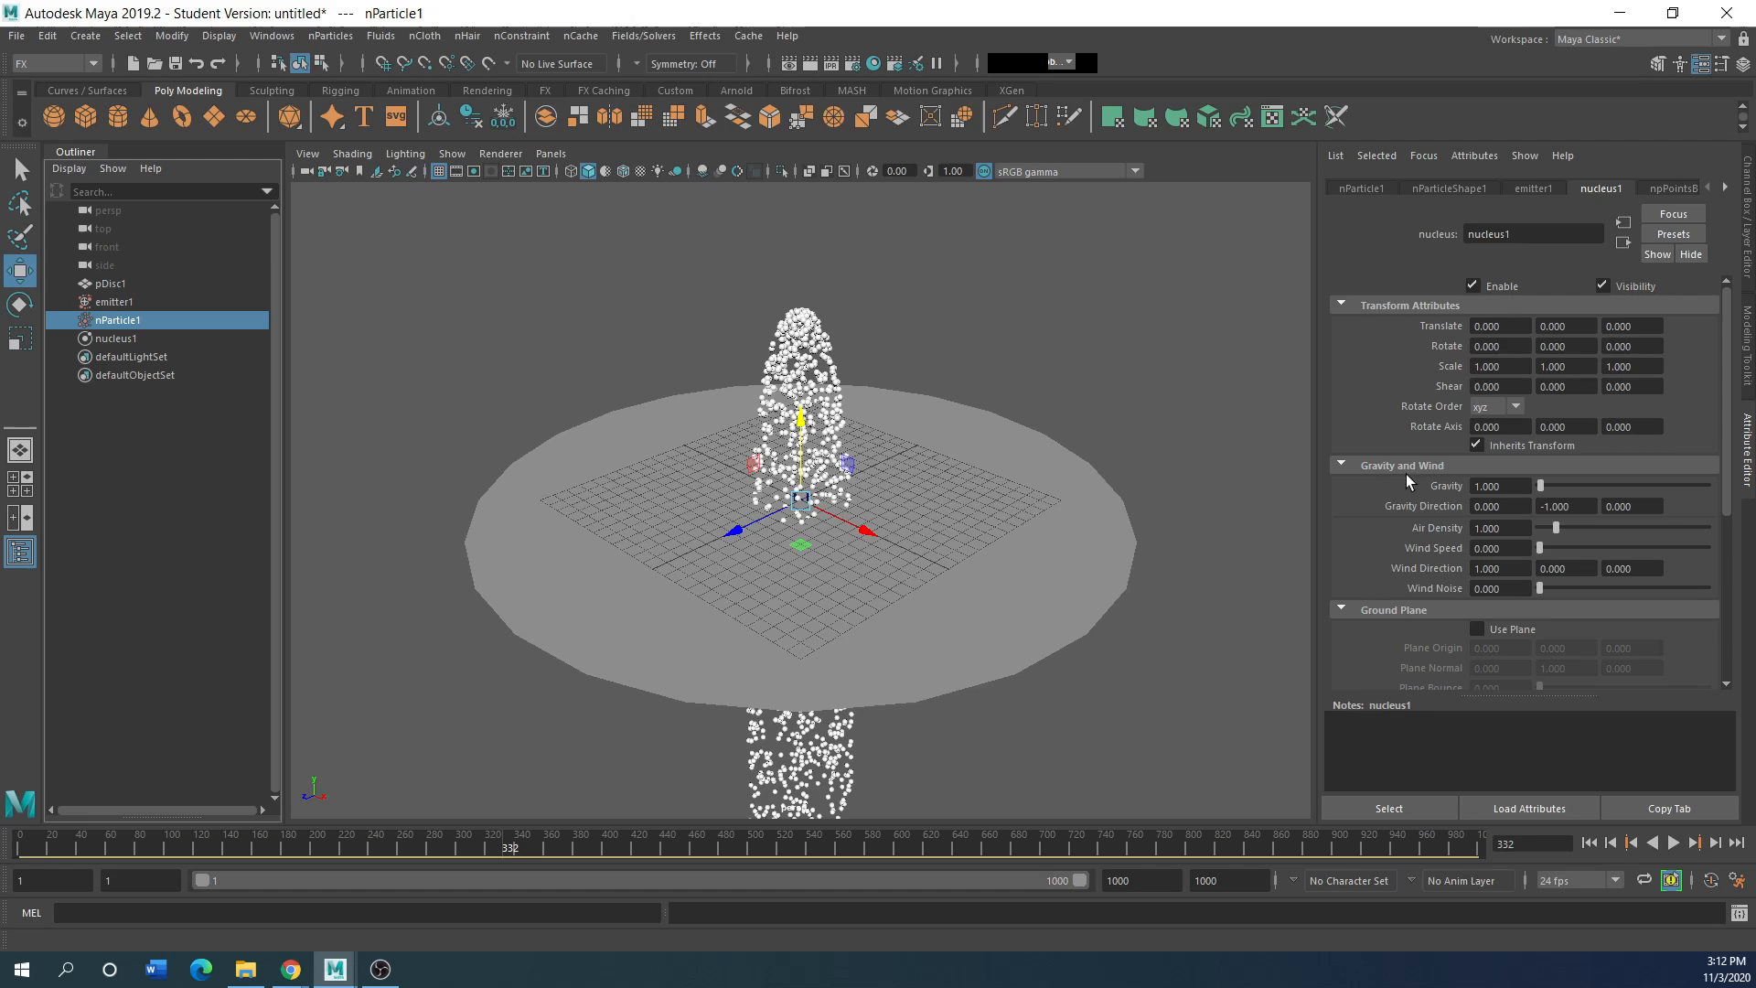
Step: Set the emitter's rate to 20 particles per second and replay the simulation from the first frame
left_click(1362, 188)
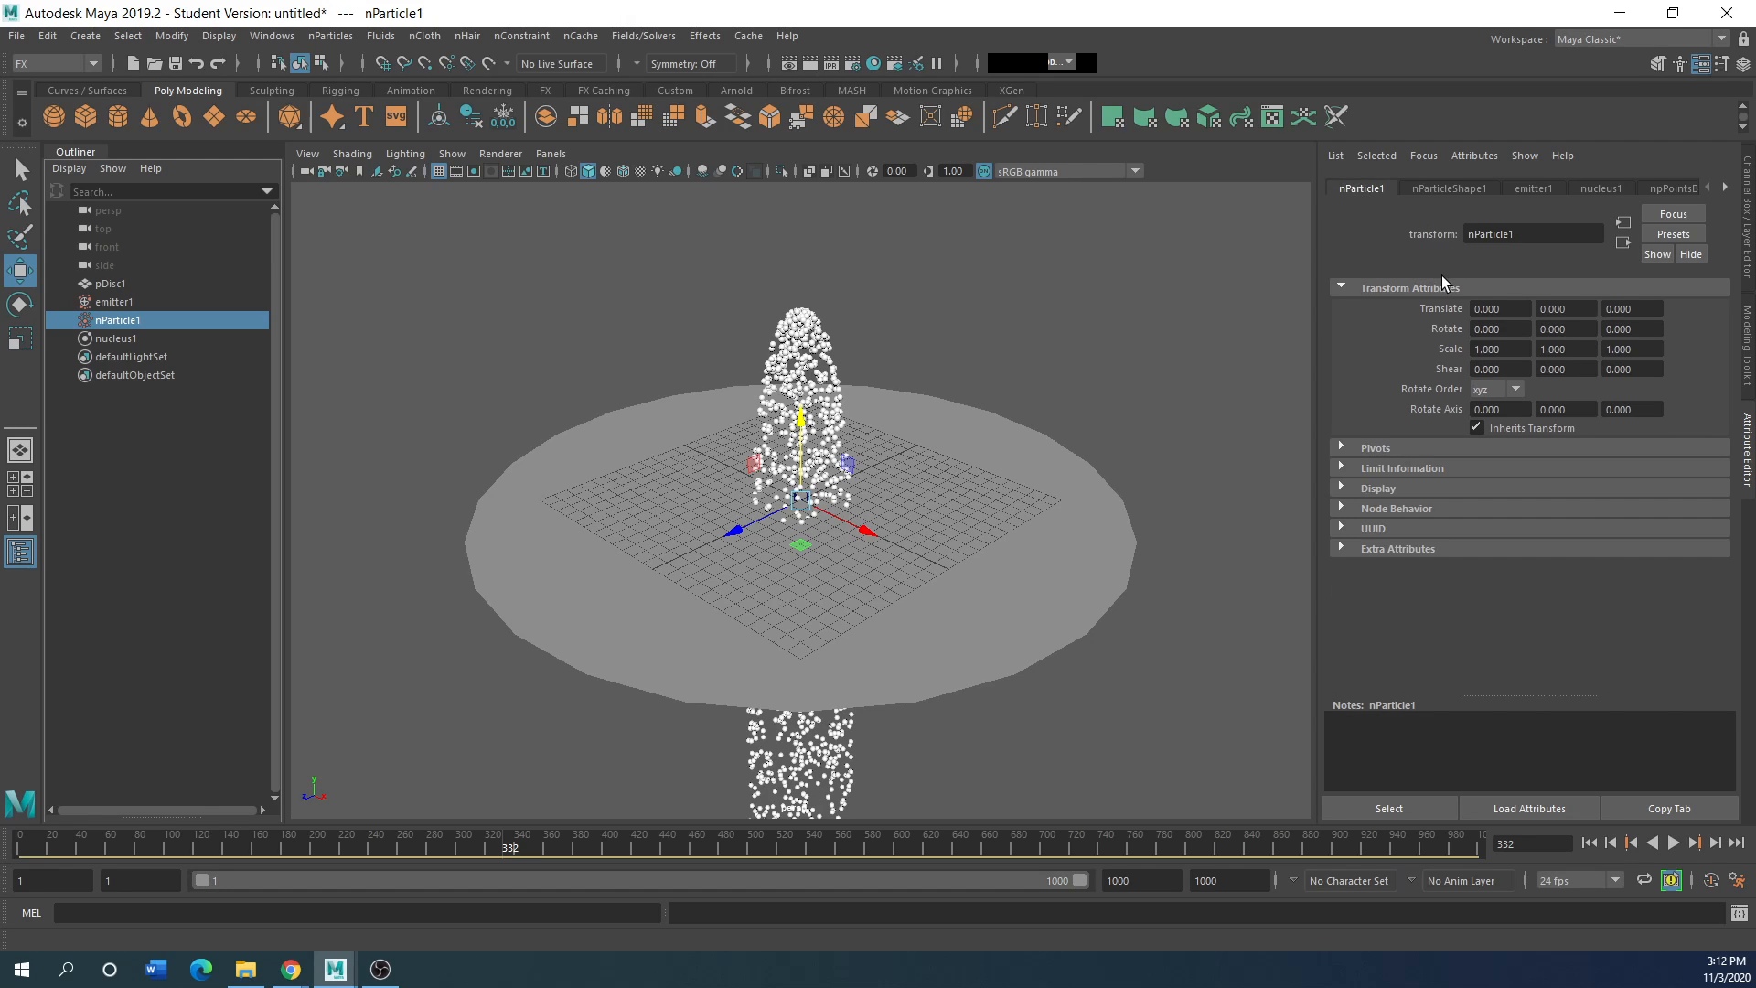
left_click(1445, 188)
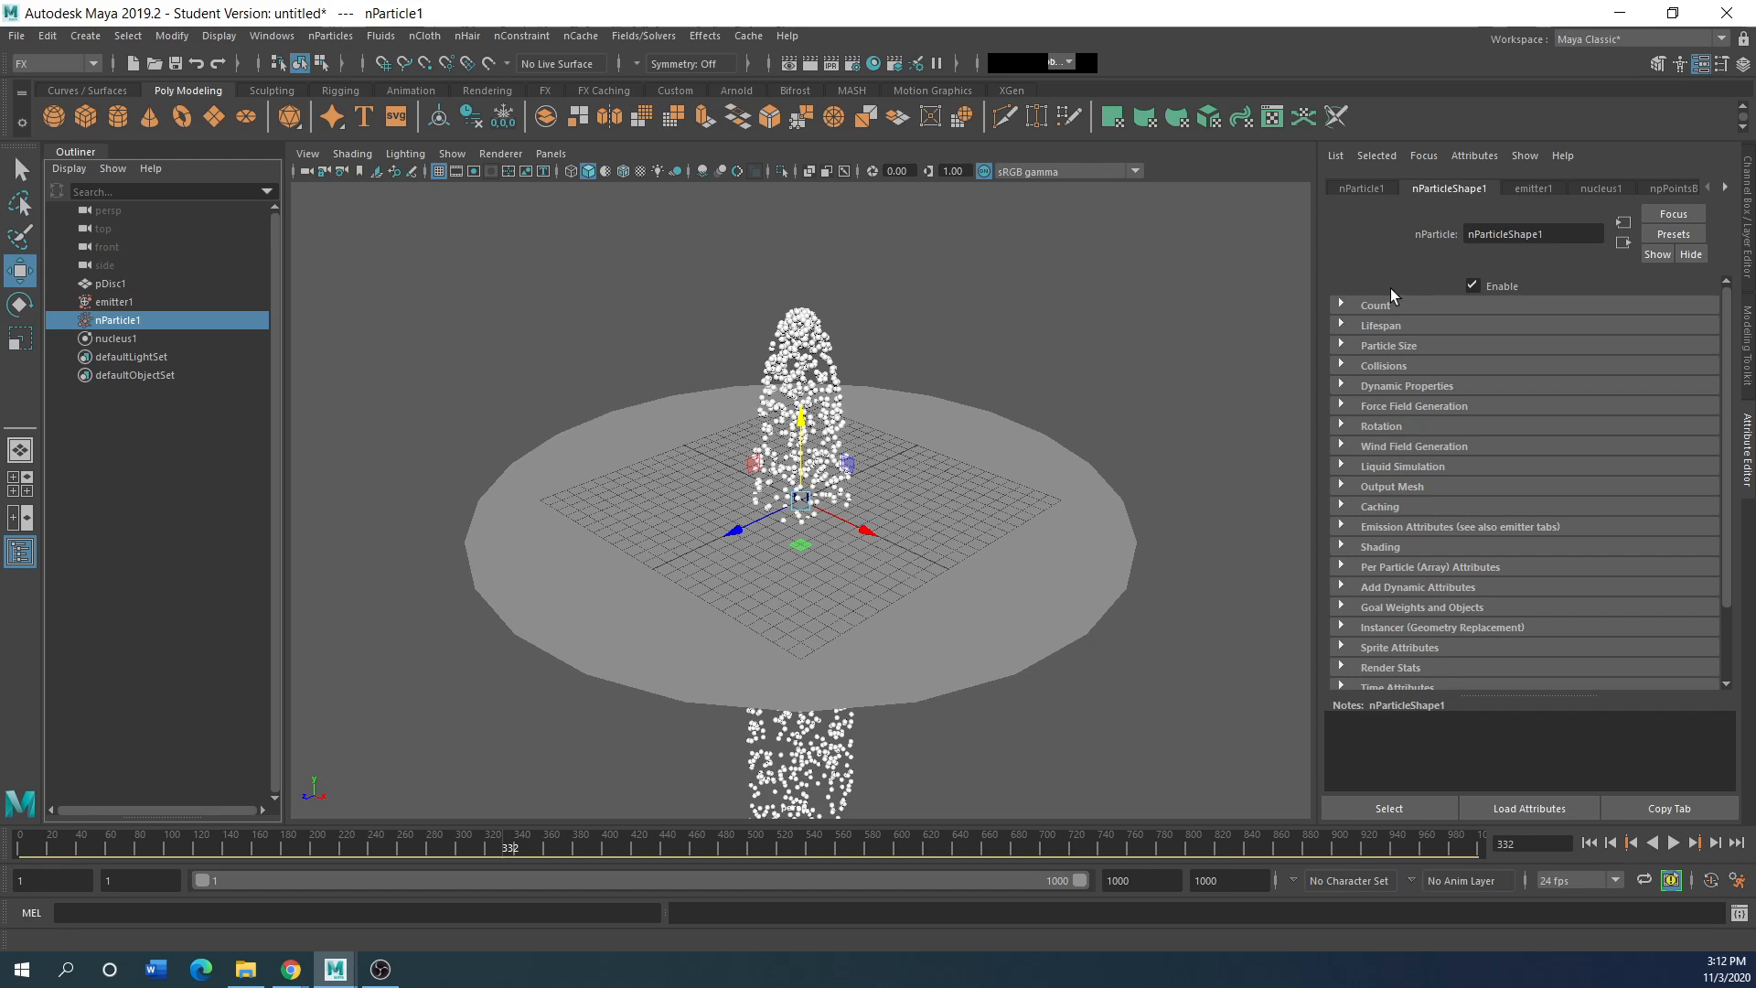
left_click(1533, 189)
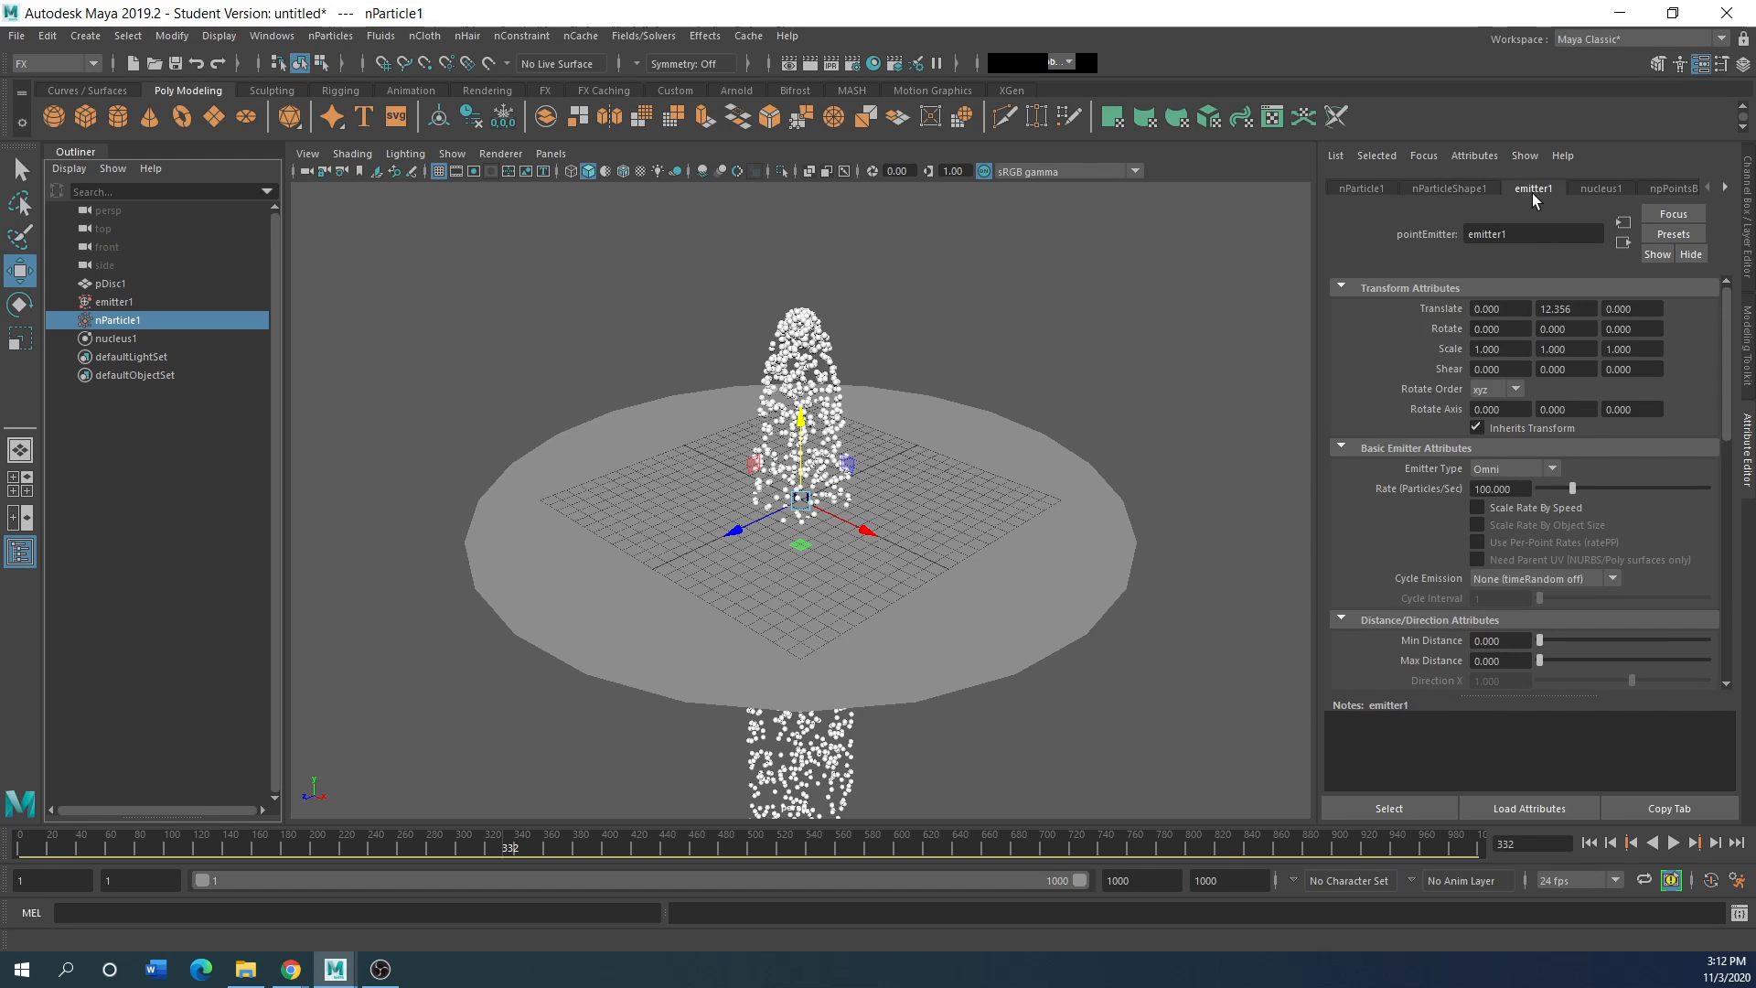
left_click(1602, 189)
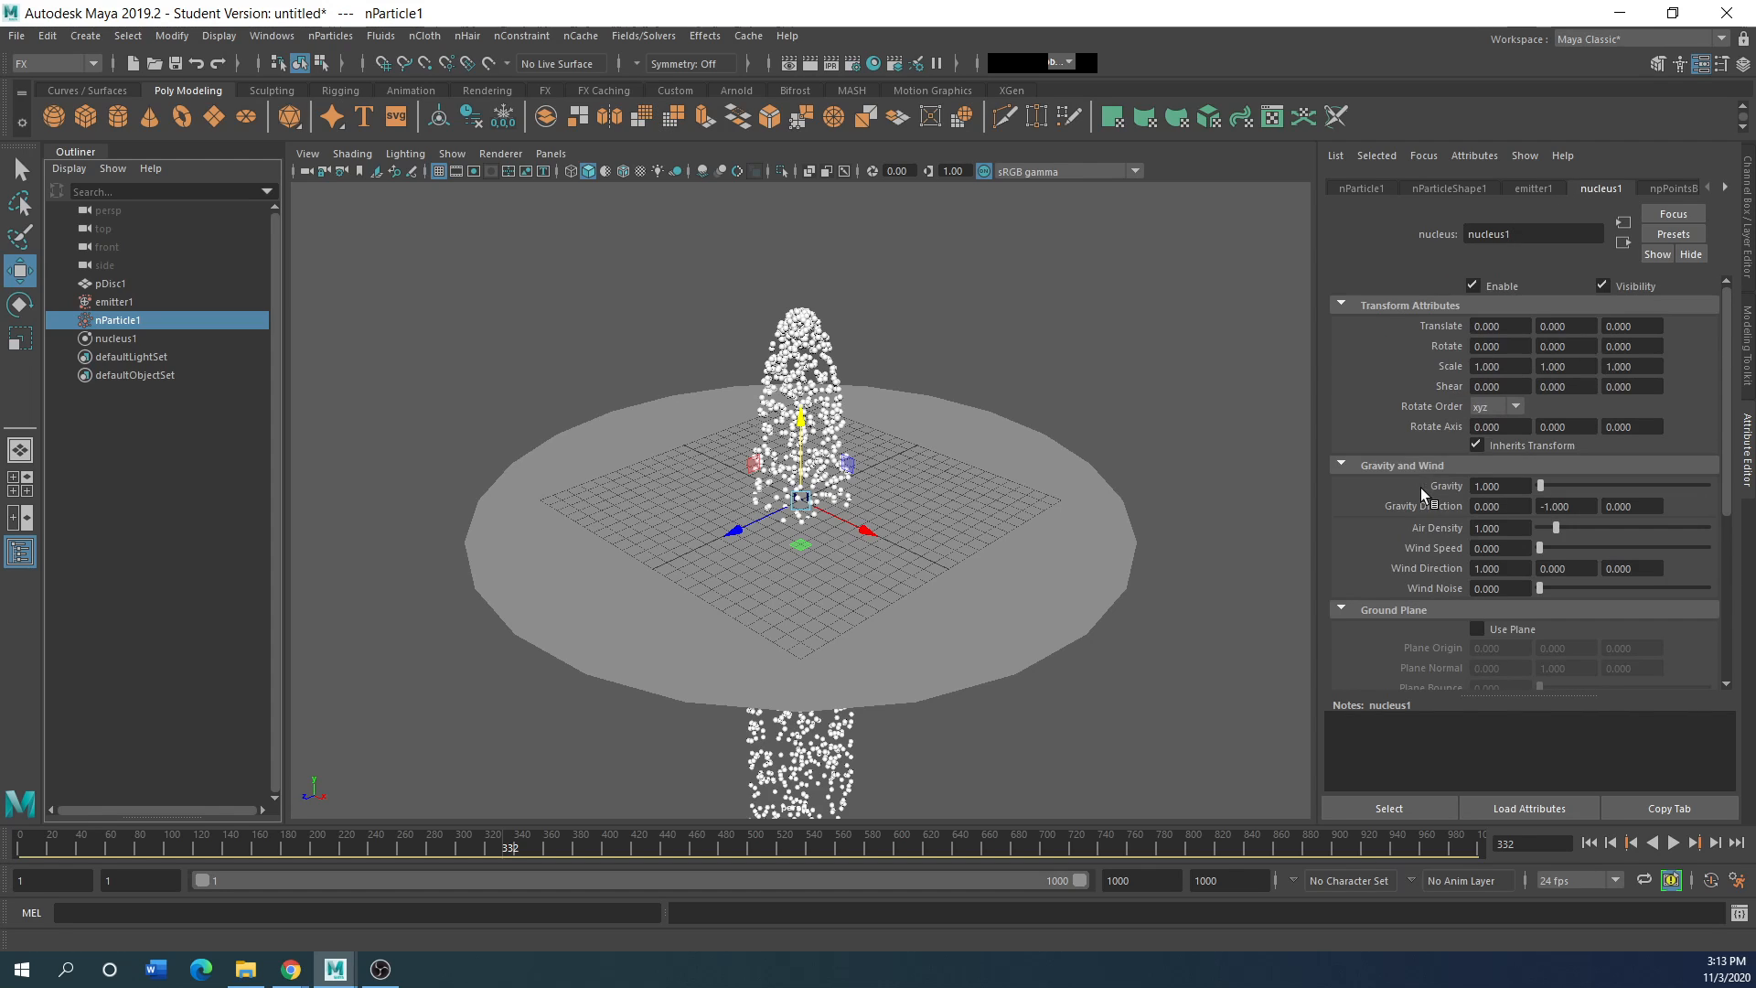
left_click(1534, 188)
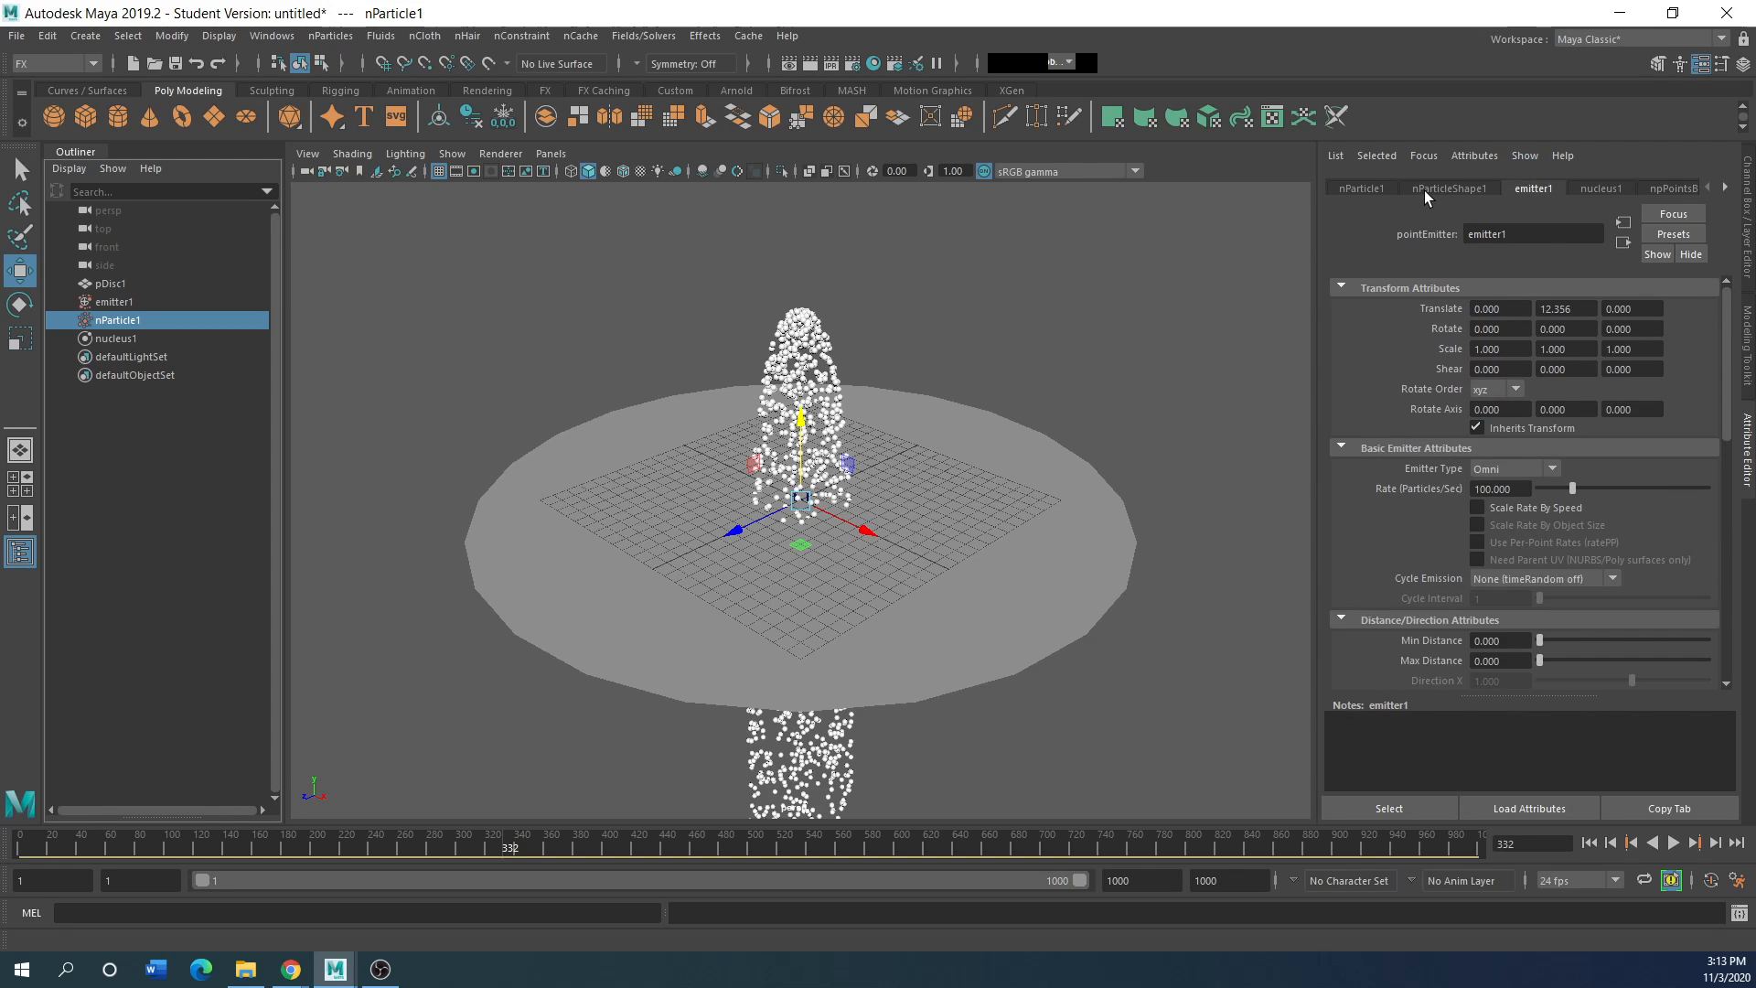
double_click(1510, 492)
type("20")
key("Return")
left_click(1589, 842)
left_click(1674, 842)
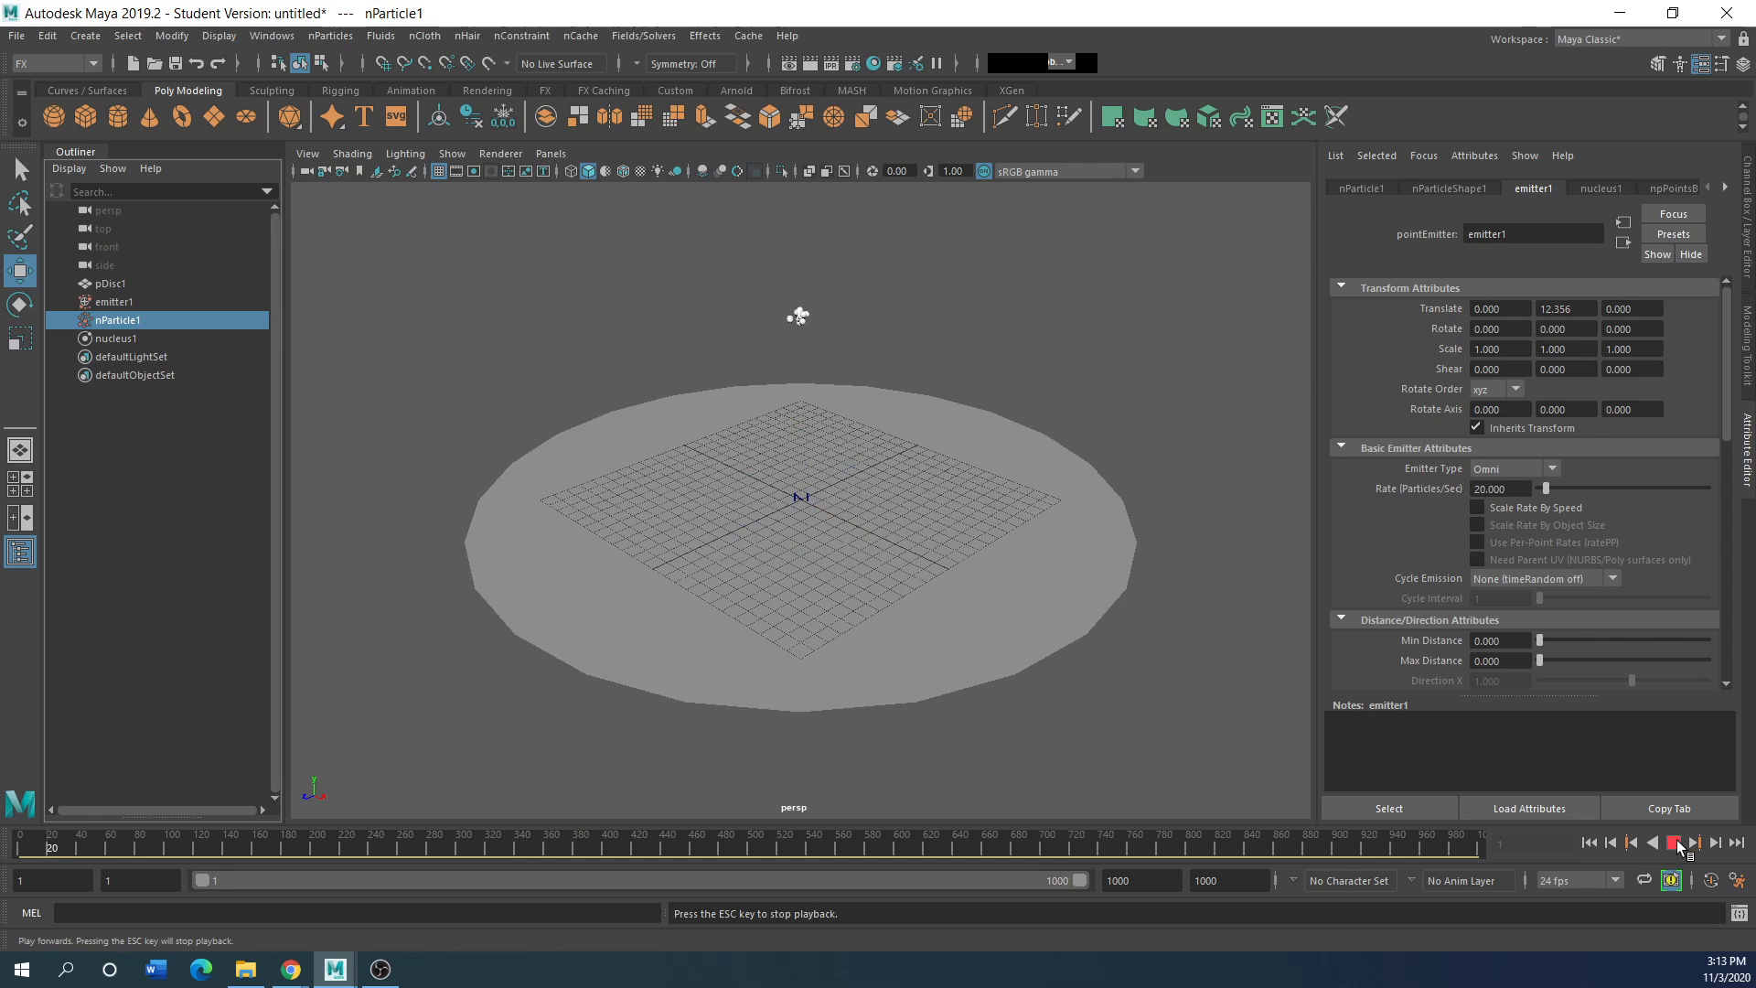
left_click(1674, 842)
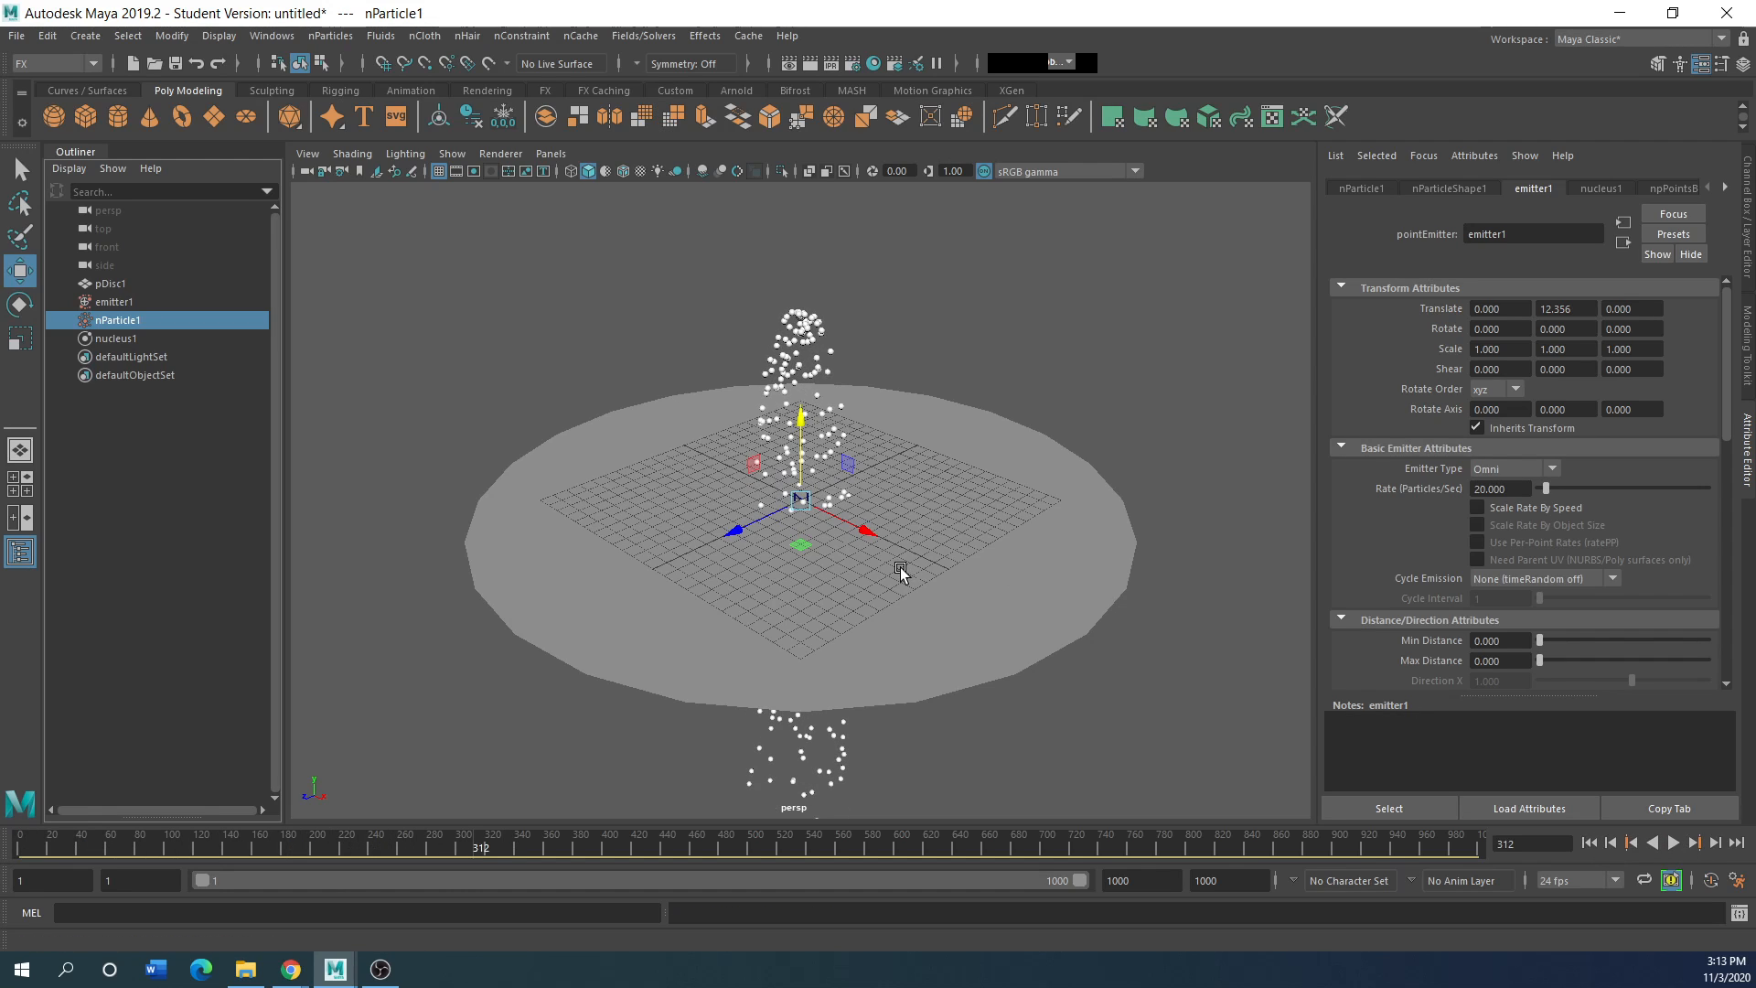
Step: Make the disc an nCloth passive collider and increase the bounce of its rigid shape
left_click(792, 568)
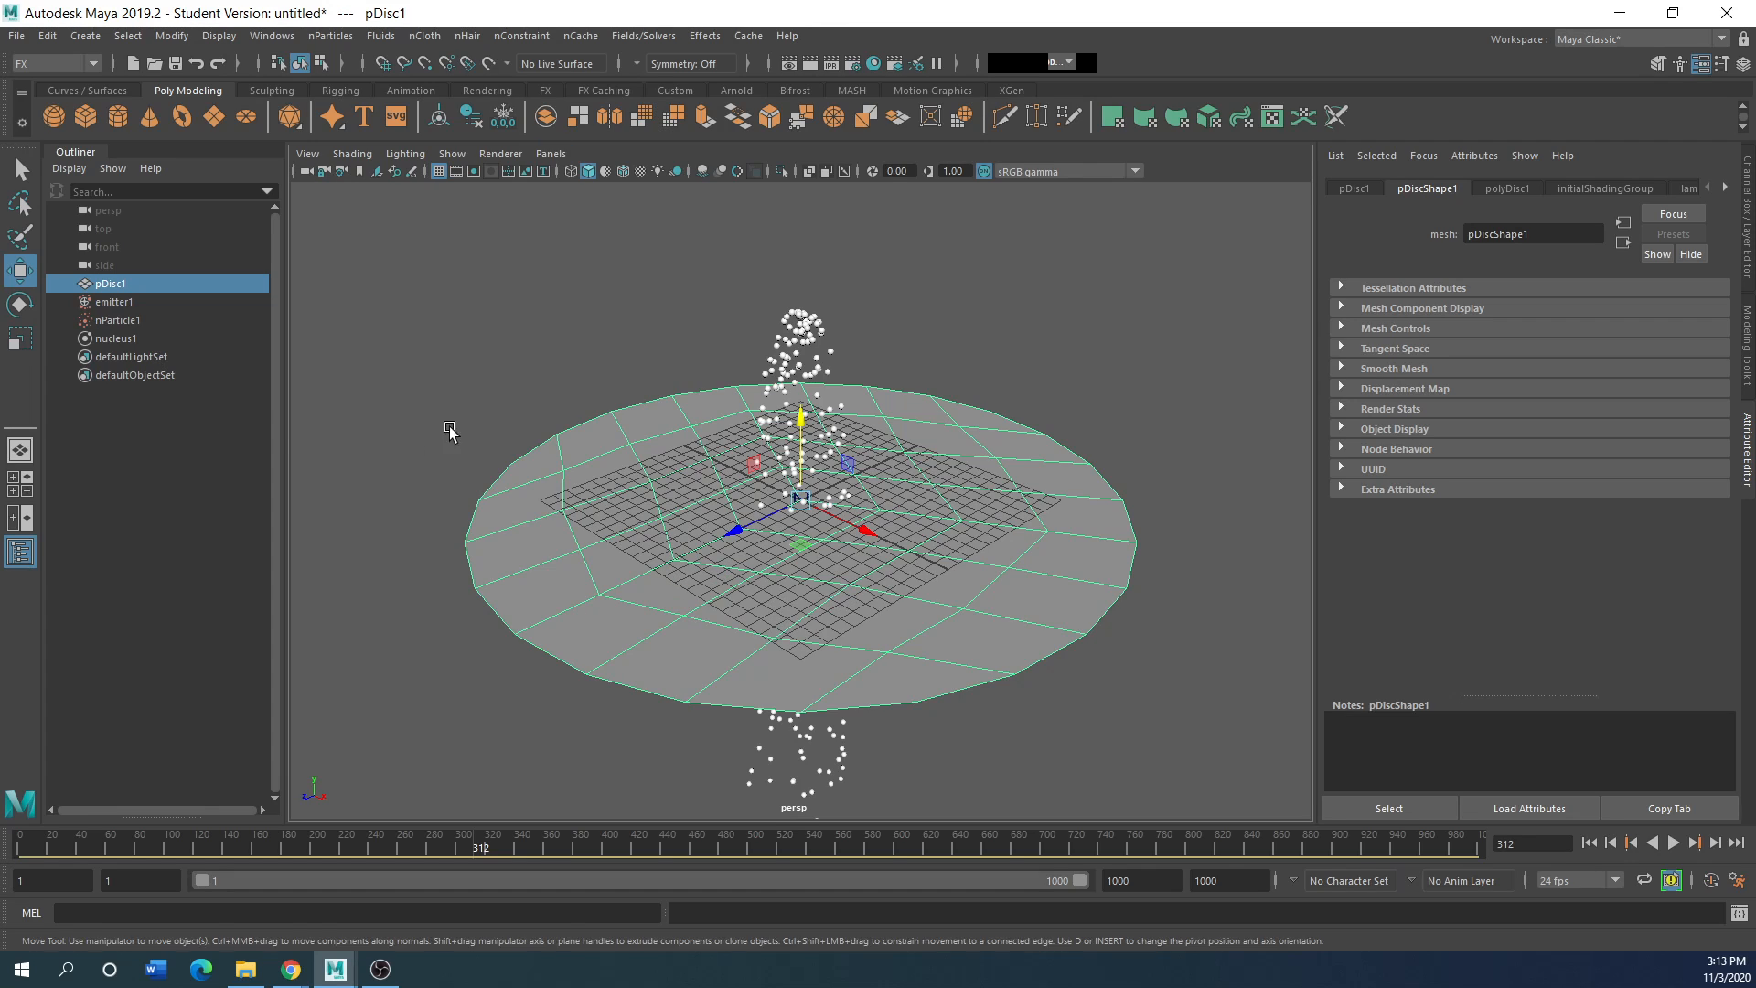
left_click(327, 36)
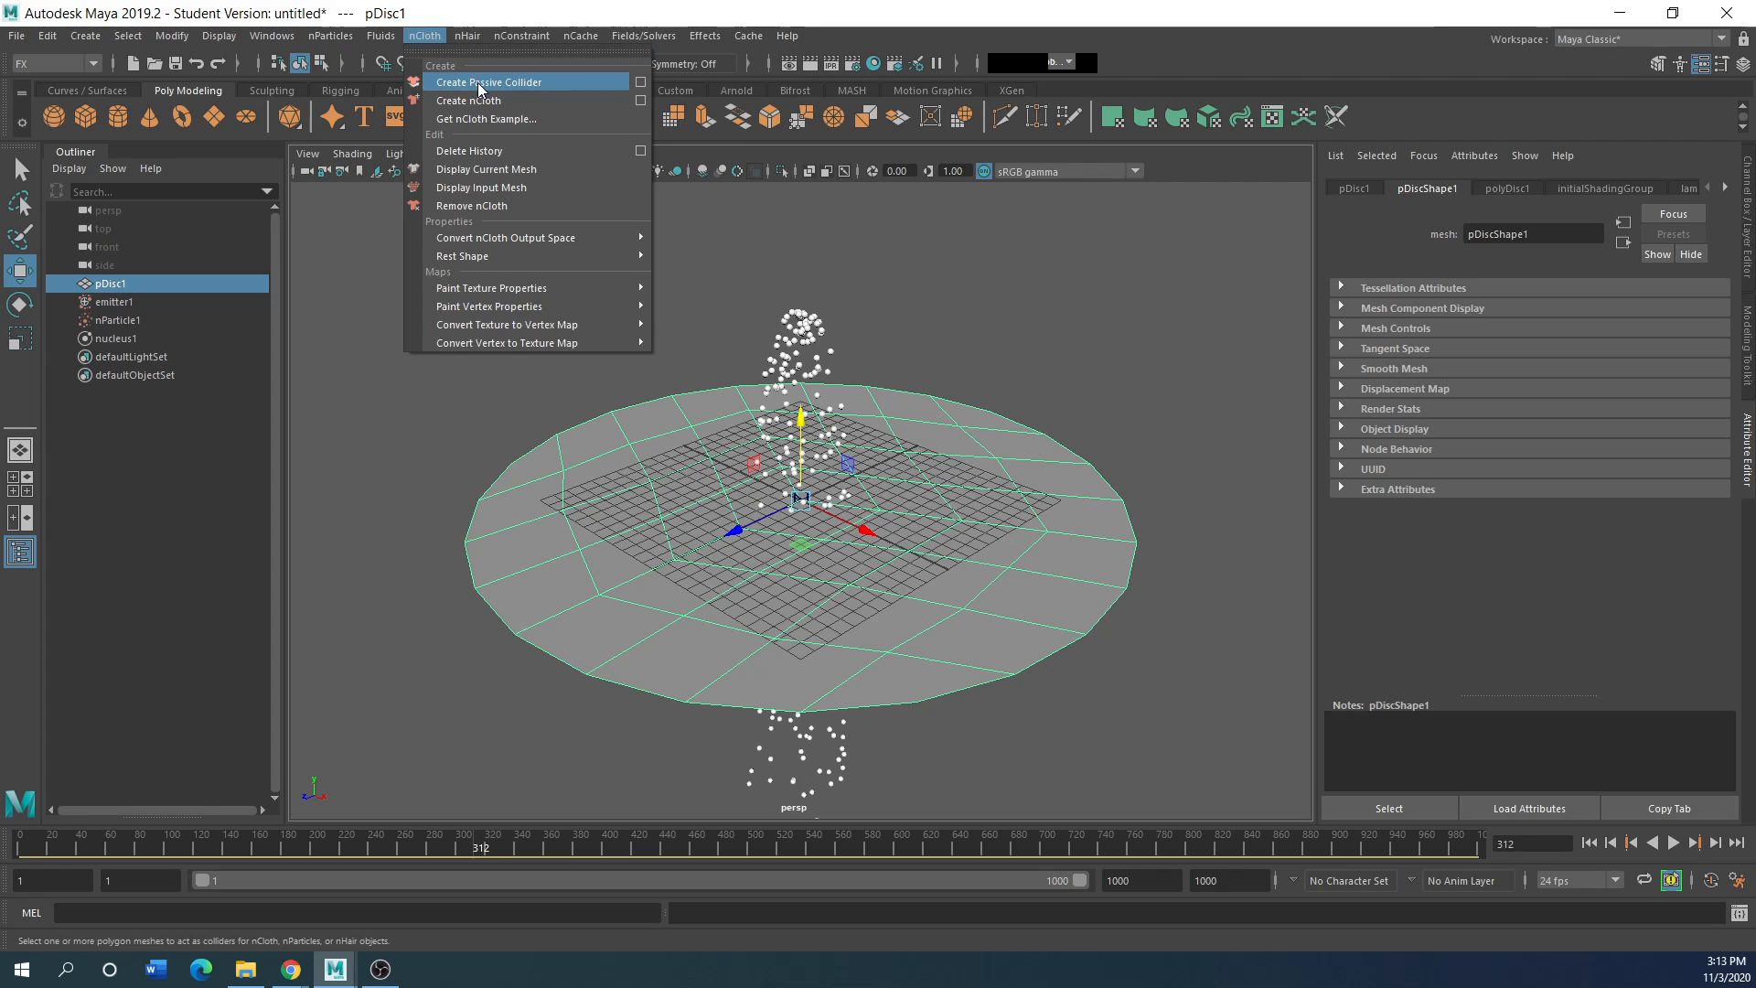
left_click(478, 84)
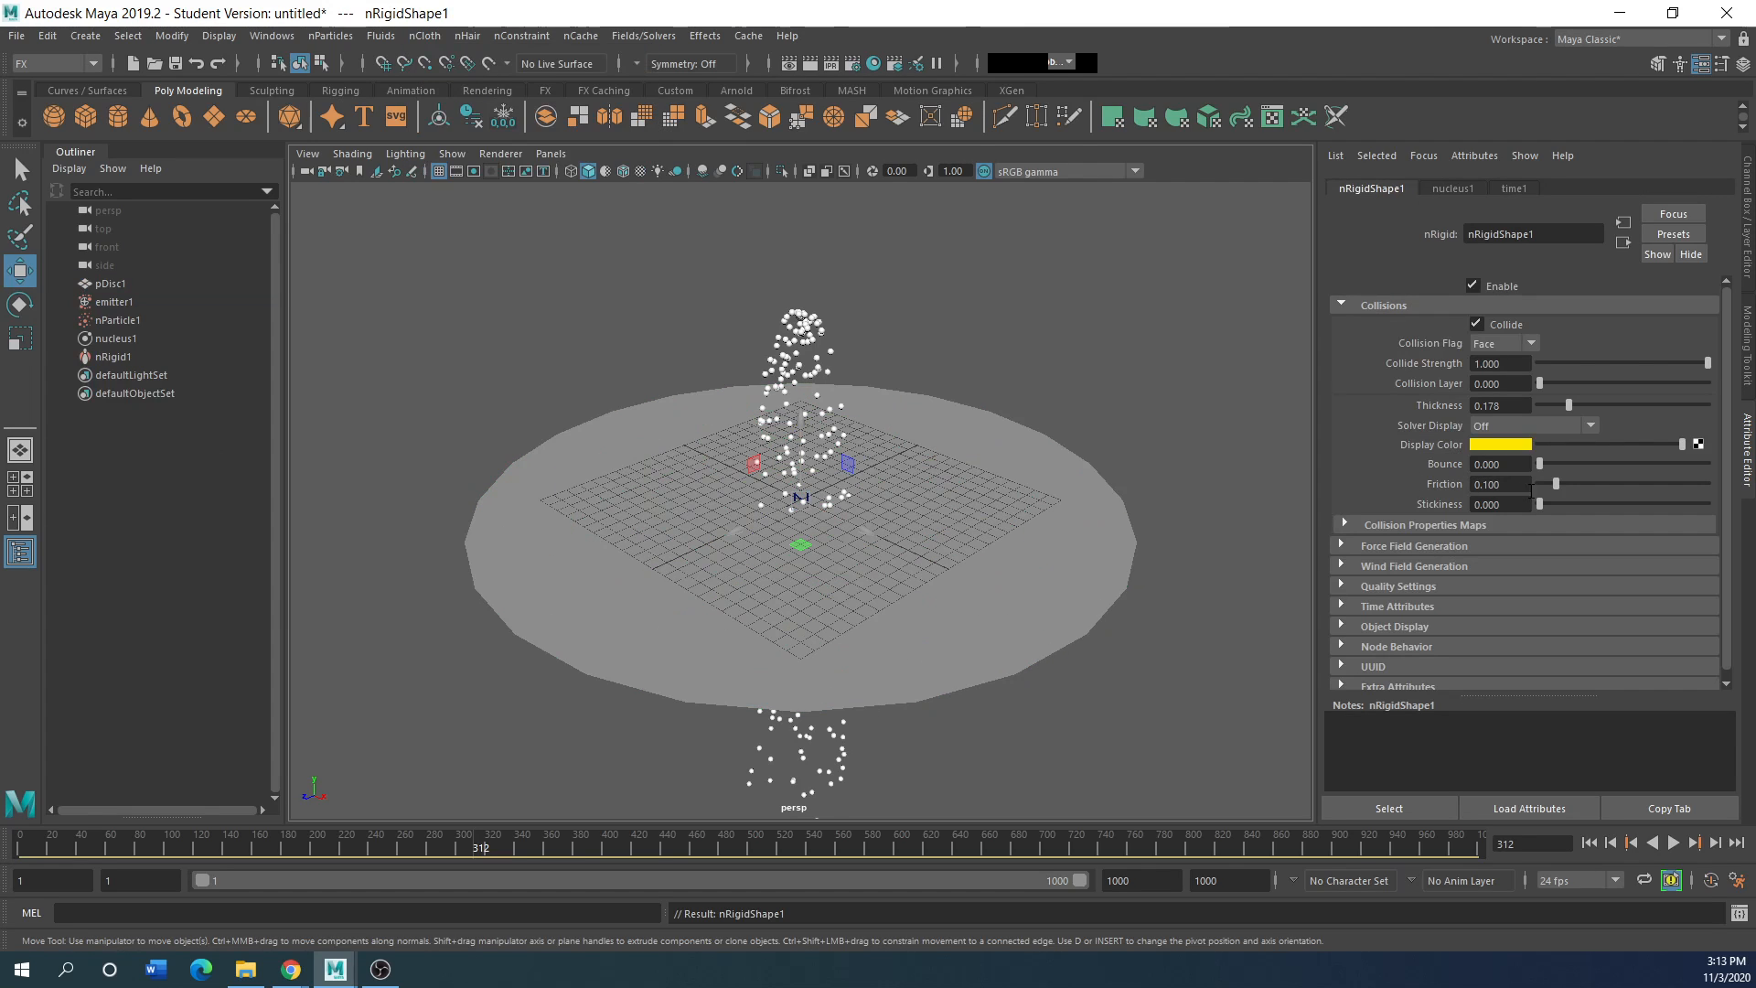
left_click_drag(1542, 464, 1591, 464)
Step: Set the collision bounce of nParticle1 to about 0.357
left_click(120, 320)
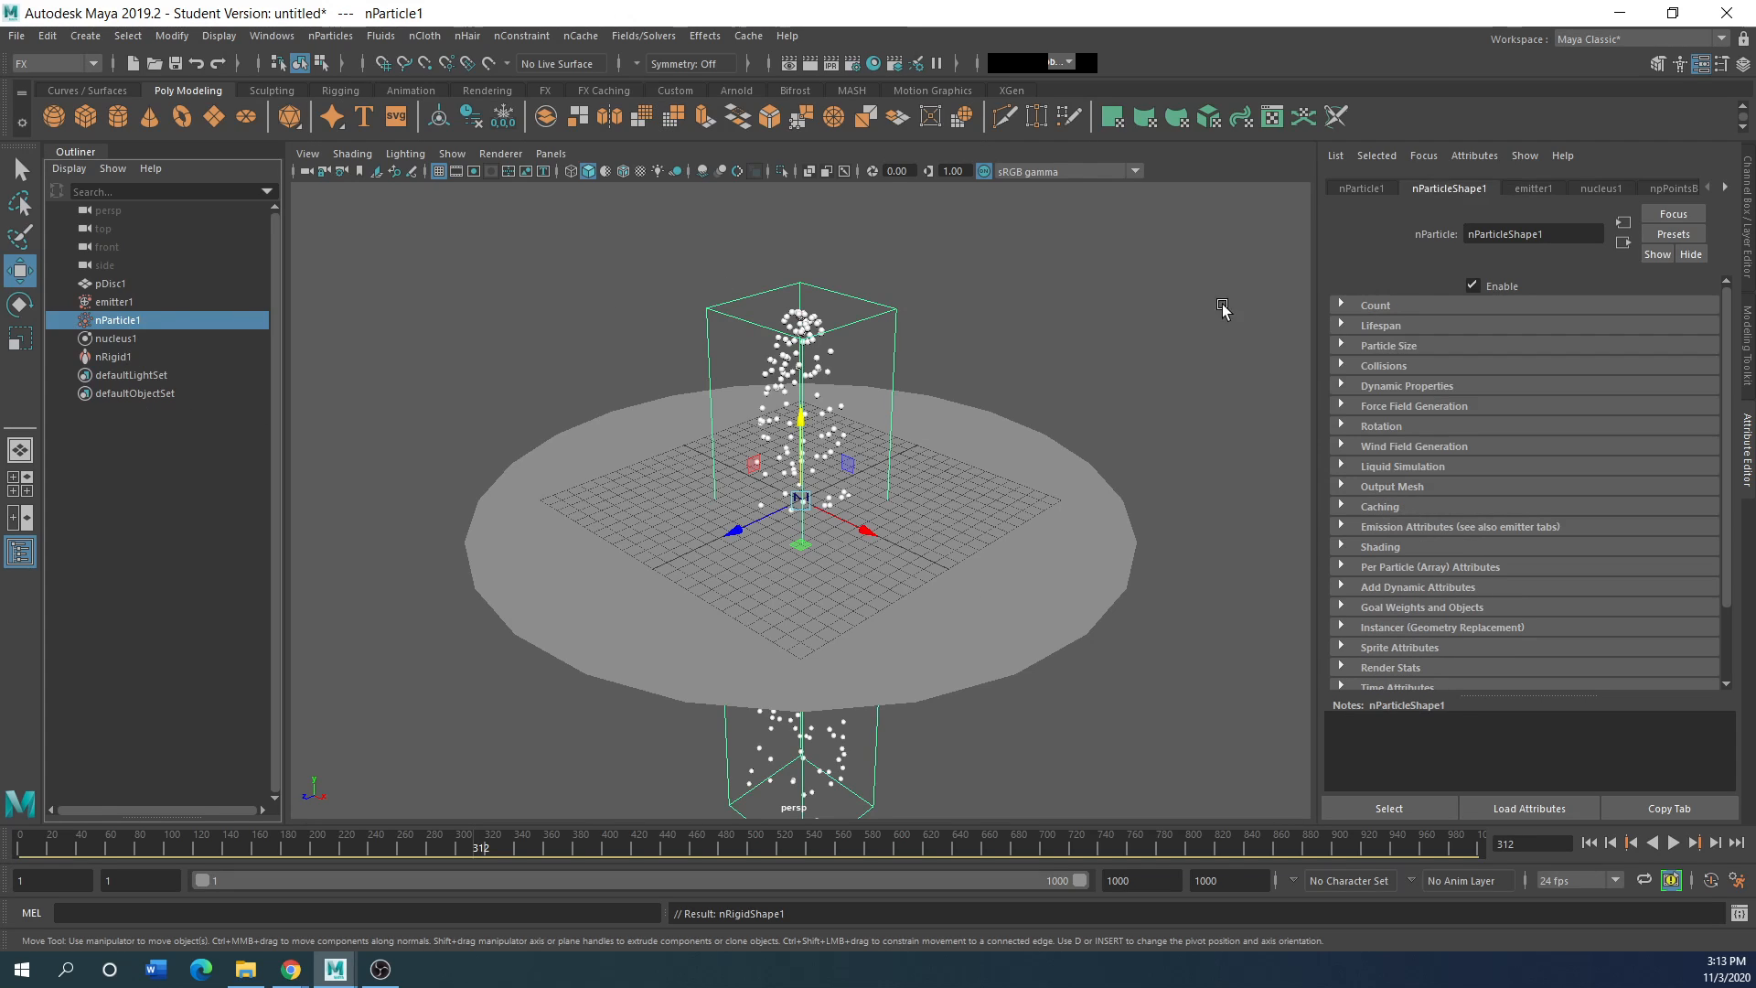
left_click(1347, 364)
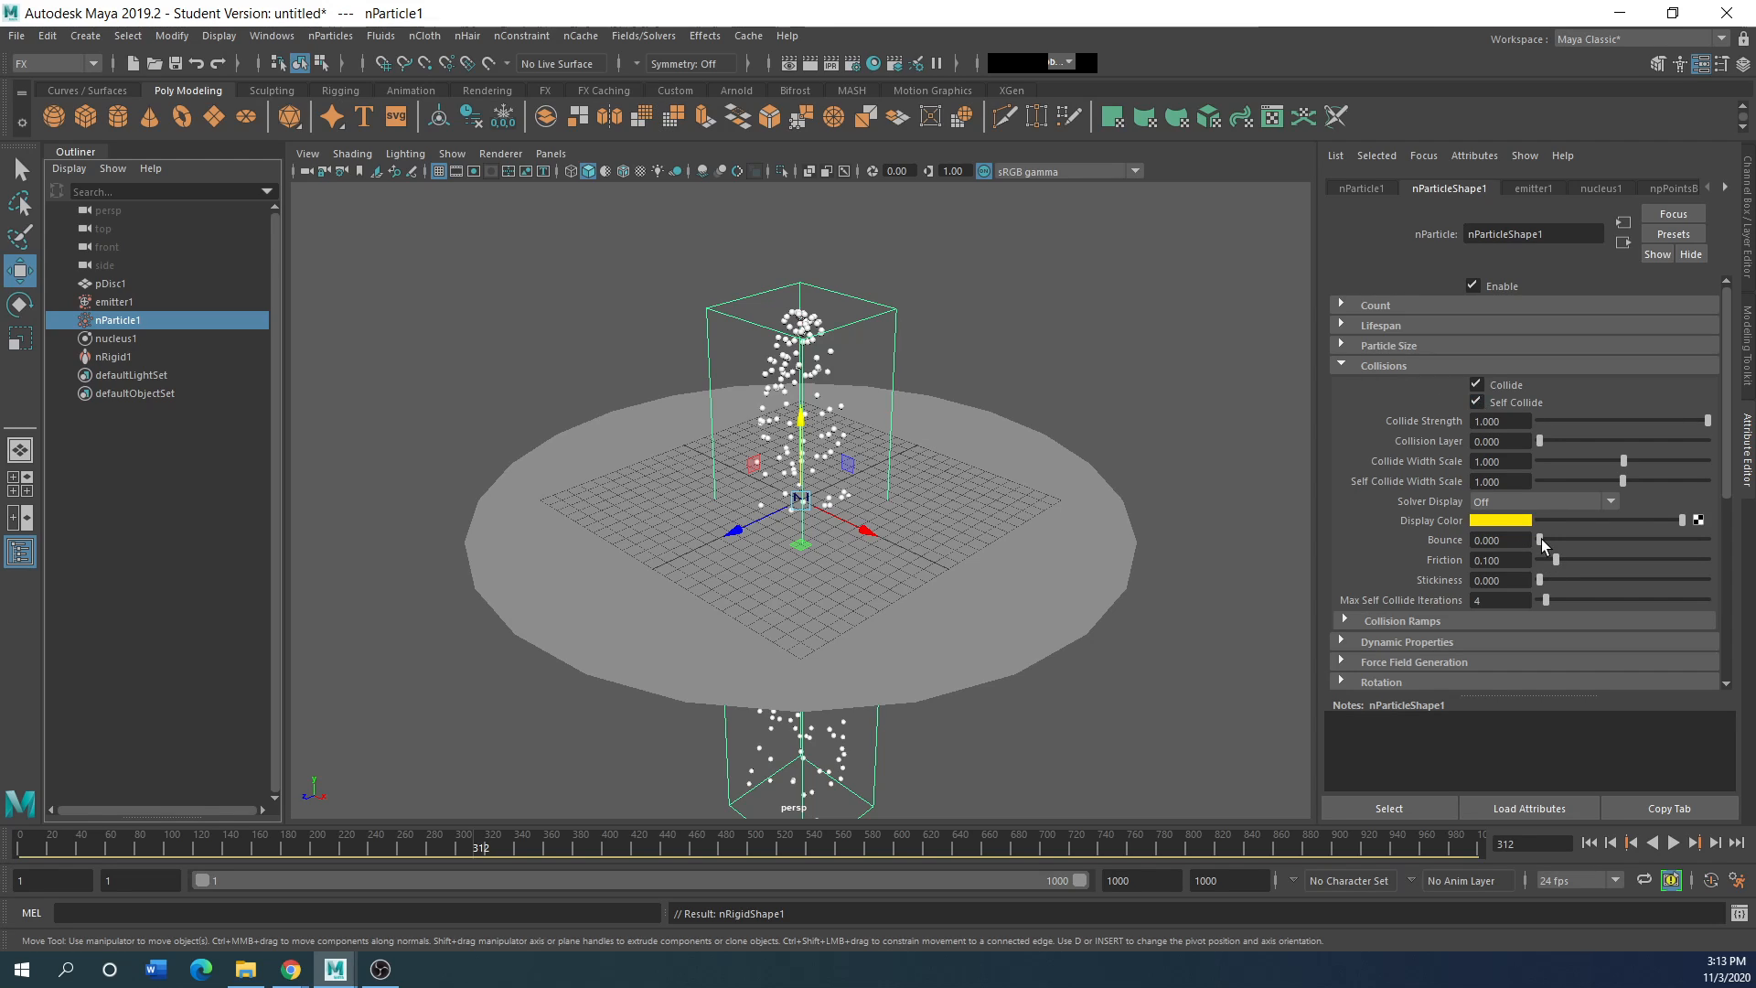
left_click_drag(1540, 540, 1598, 540)
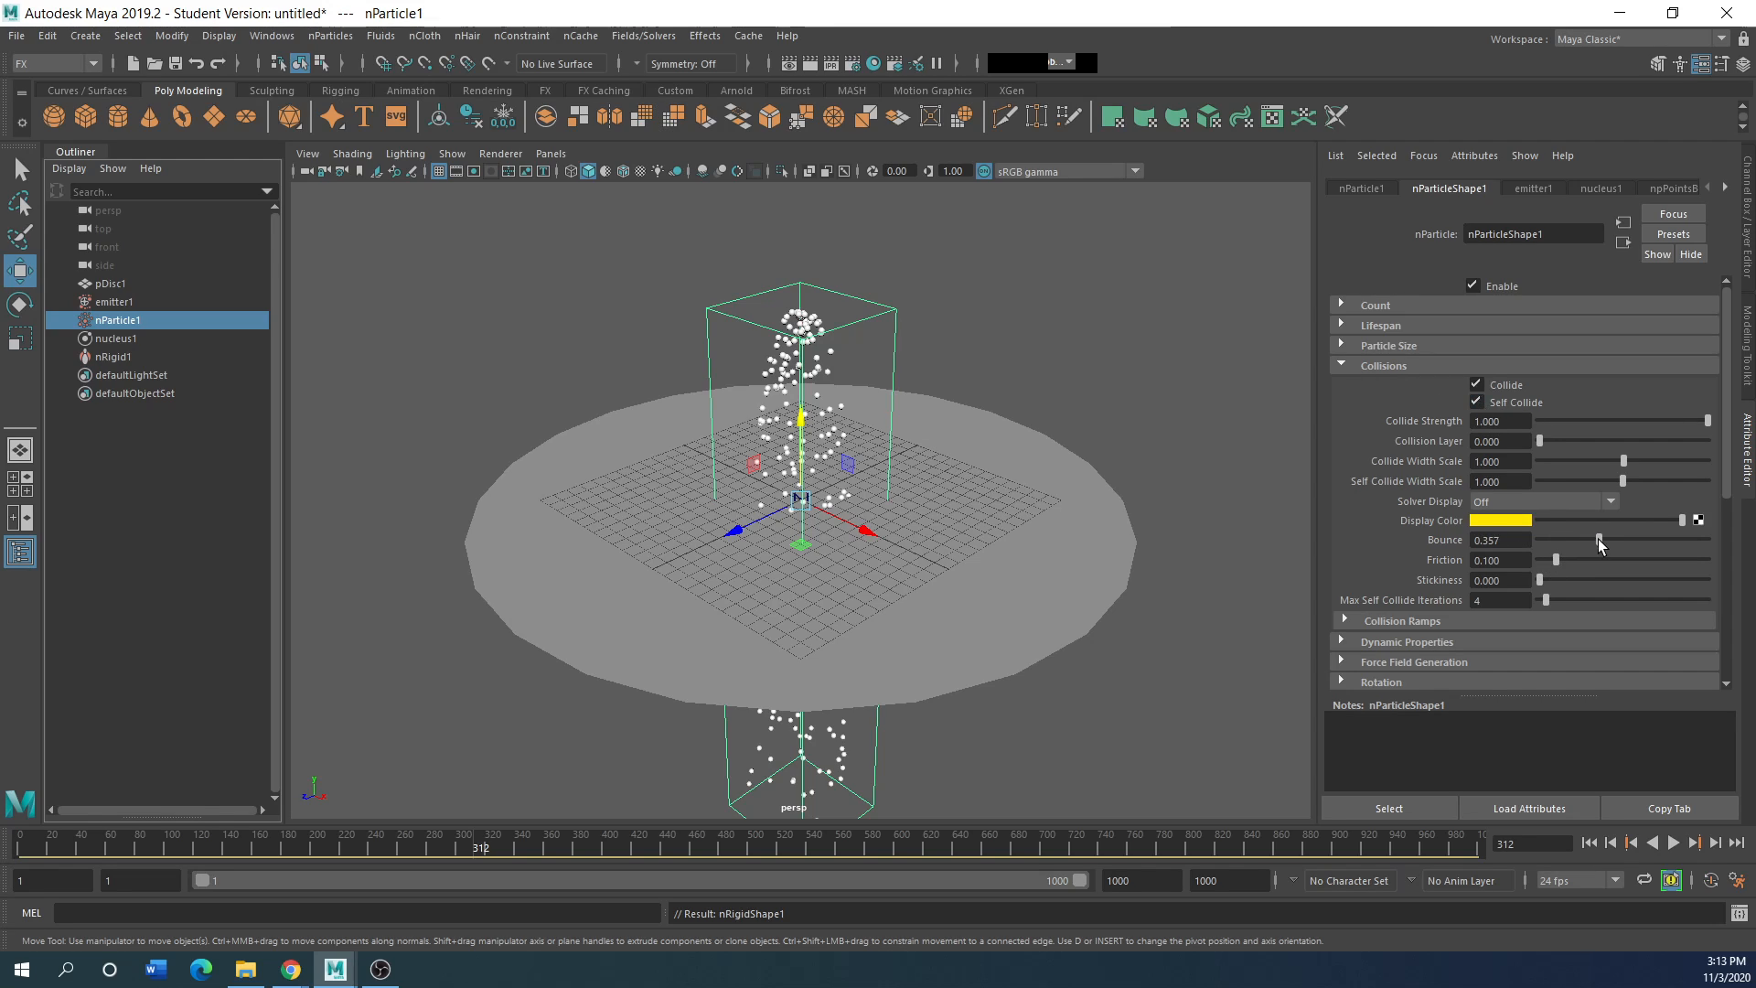
Step: Replay the simulation from the first frame and examine up close how the particles collide with the disc
left_click(1590, 842)
left_click(1674, 842)
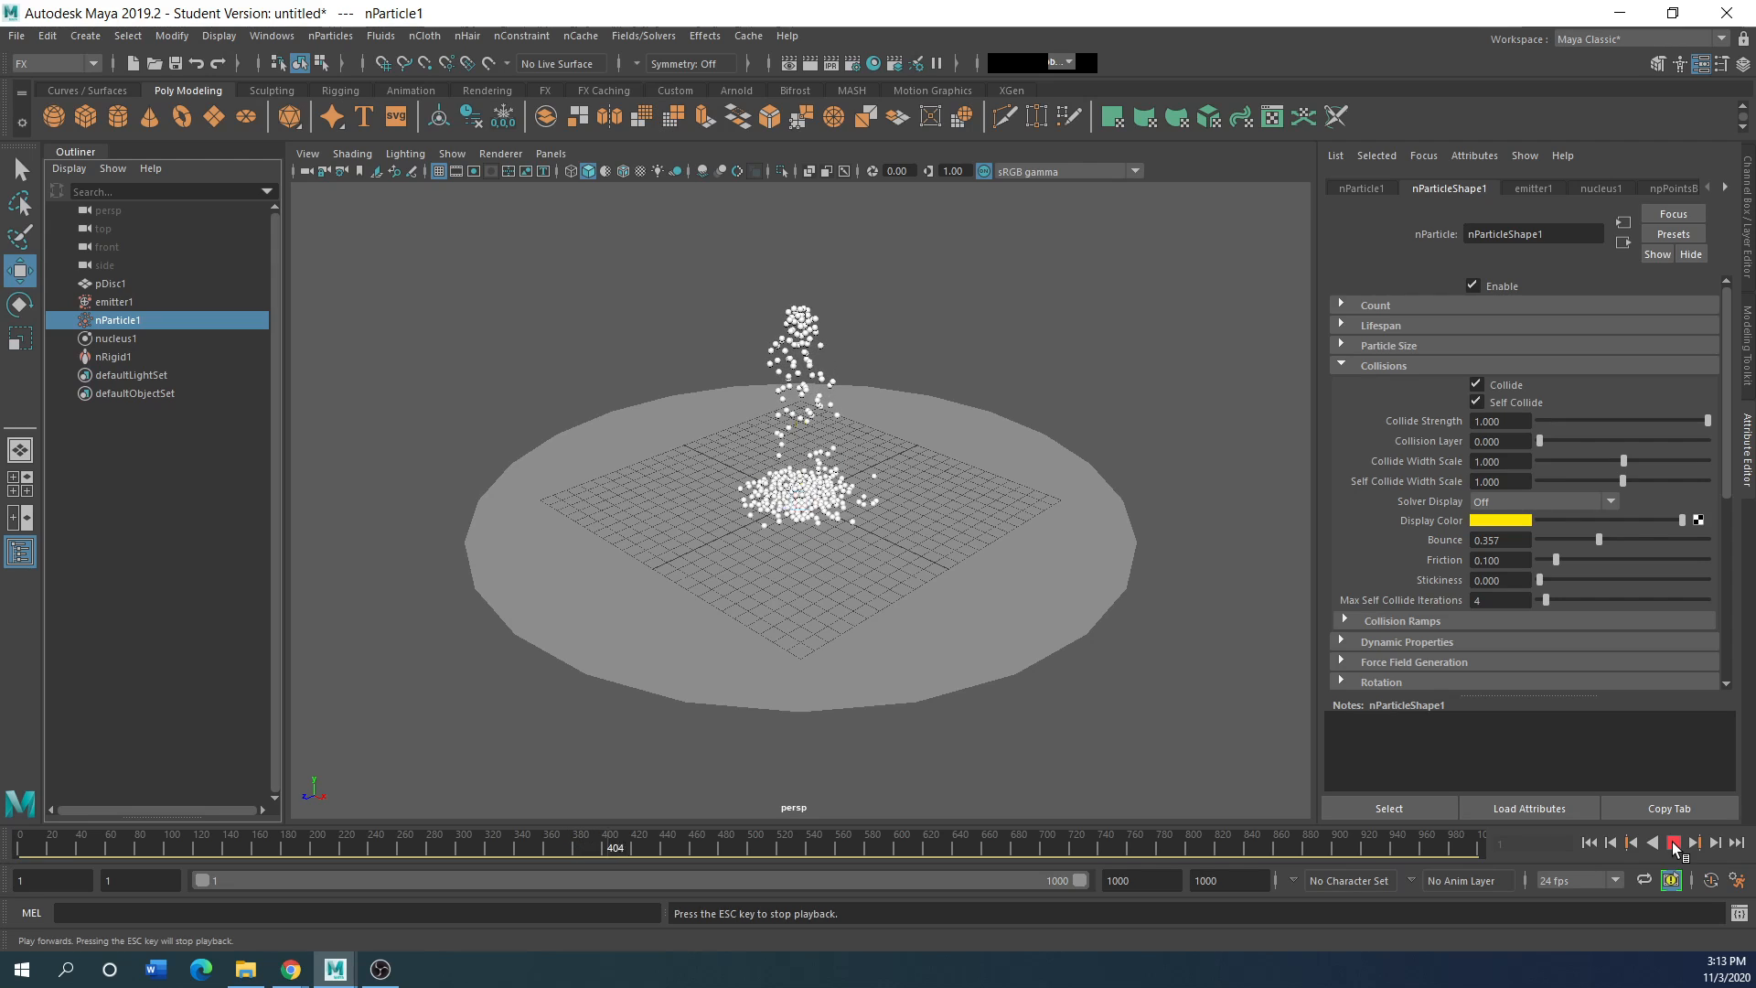
left_click(1674, 843)
scroll(1006, 424, "up", 2)
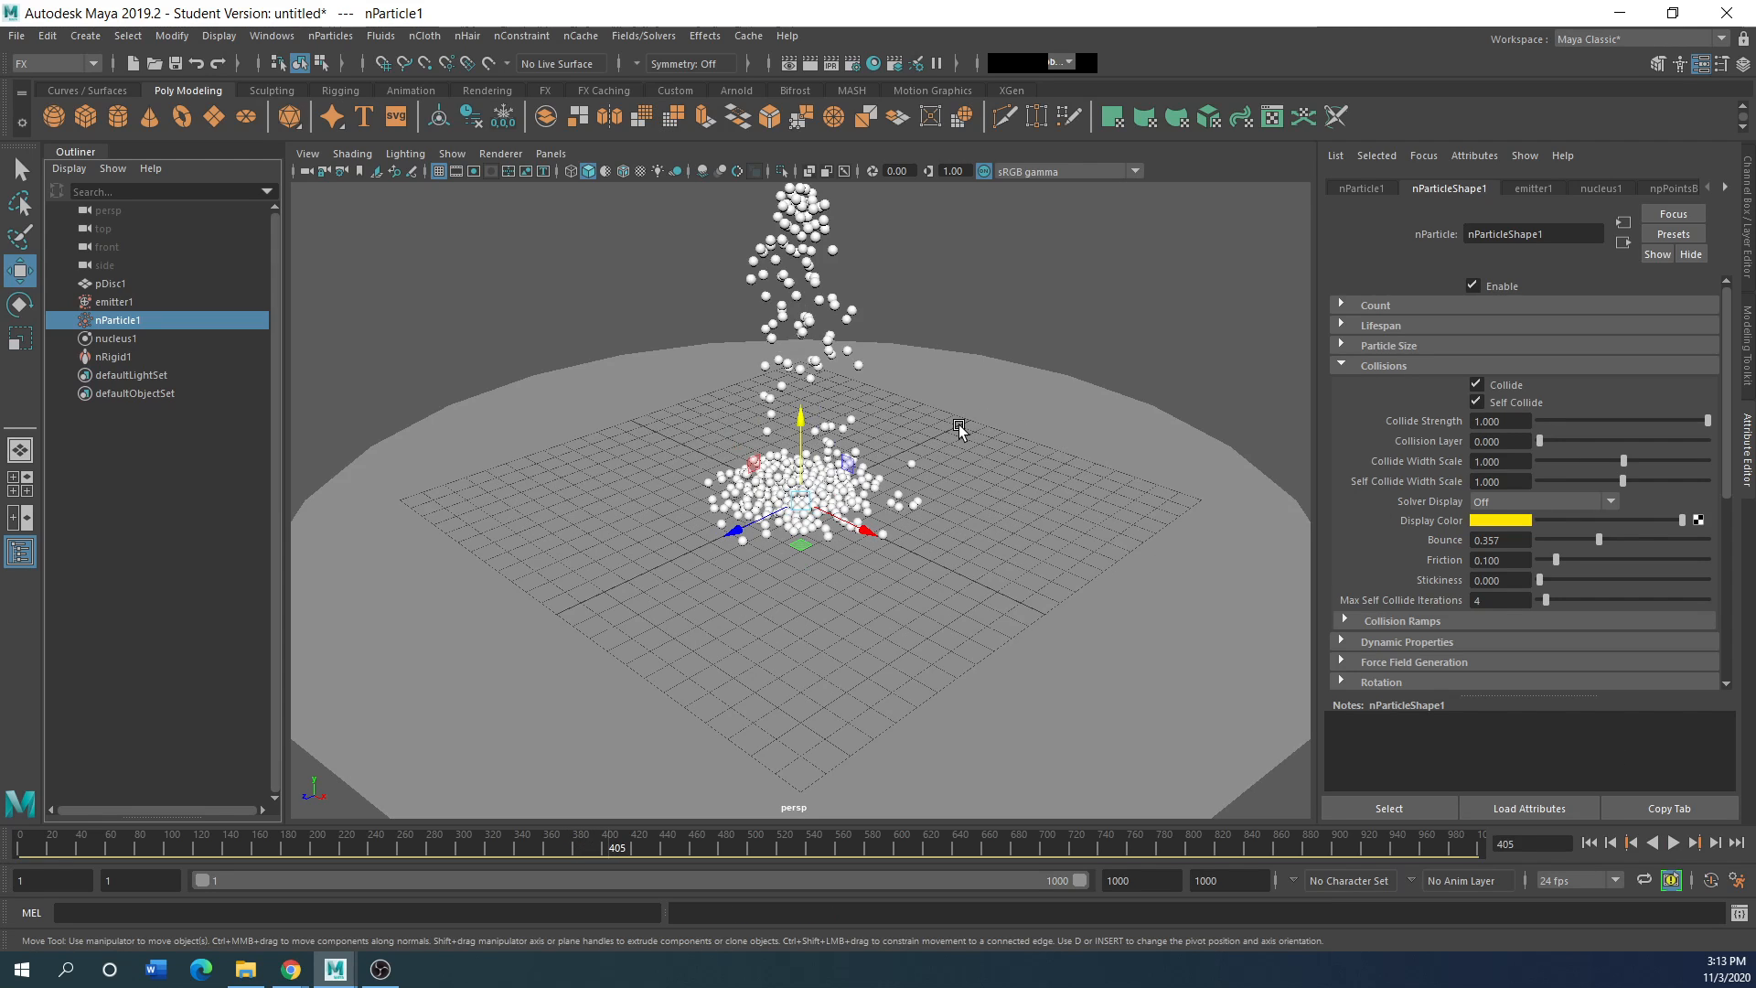
scroll(959, 426, "down", 2)
left_click_drag(930, 471, 832, 599, "alt")
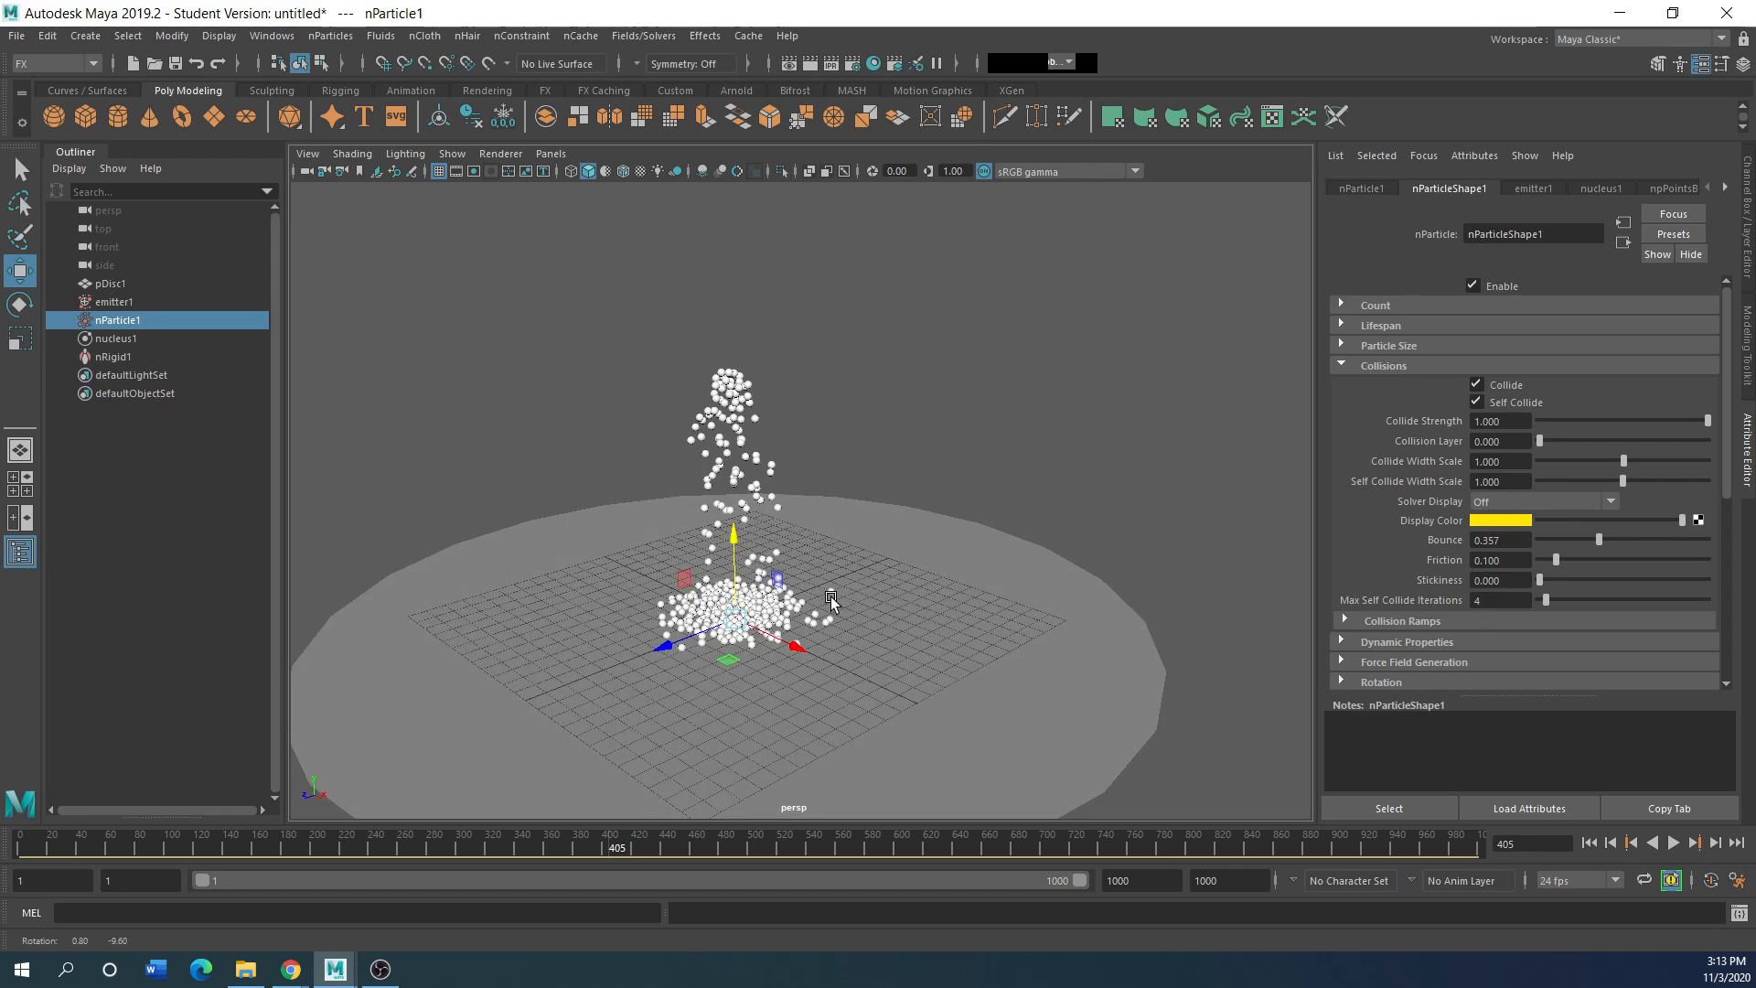
scroll(832, 599, "up", 3)
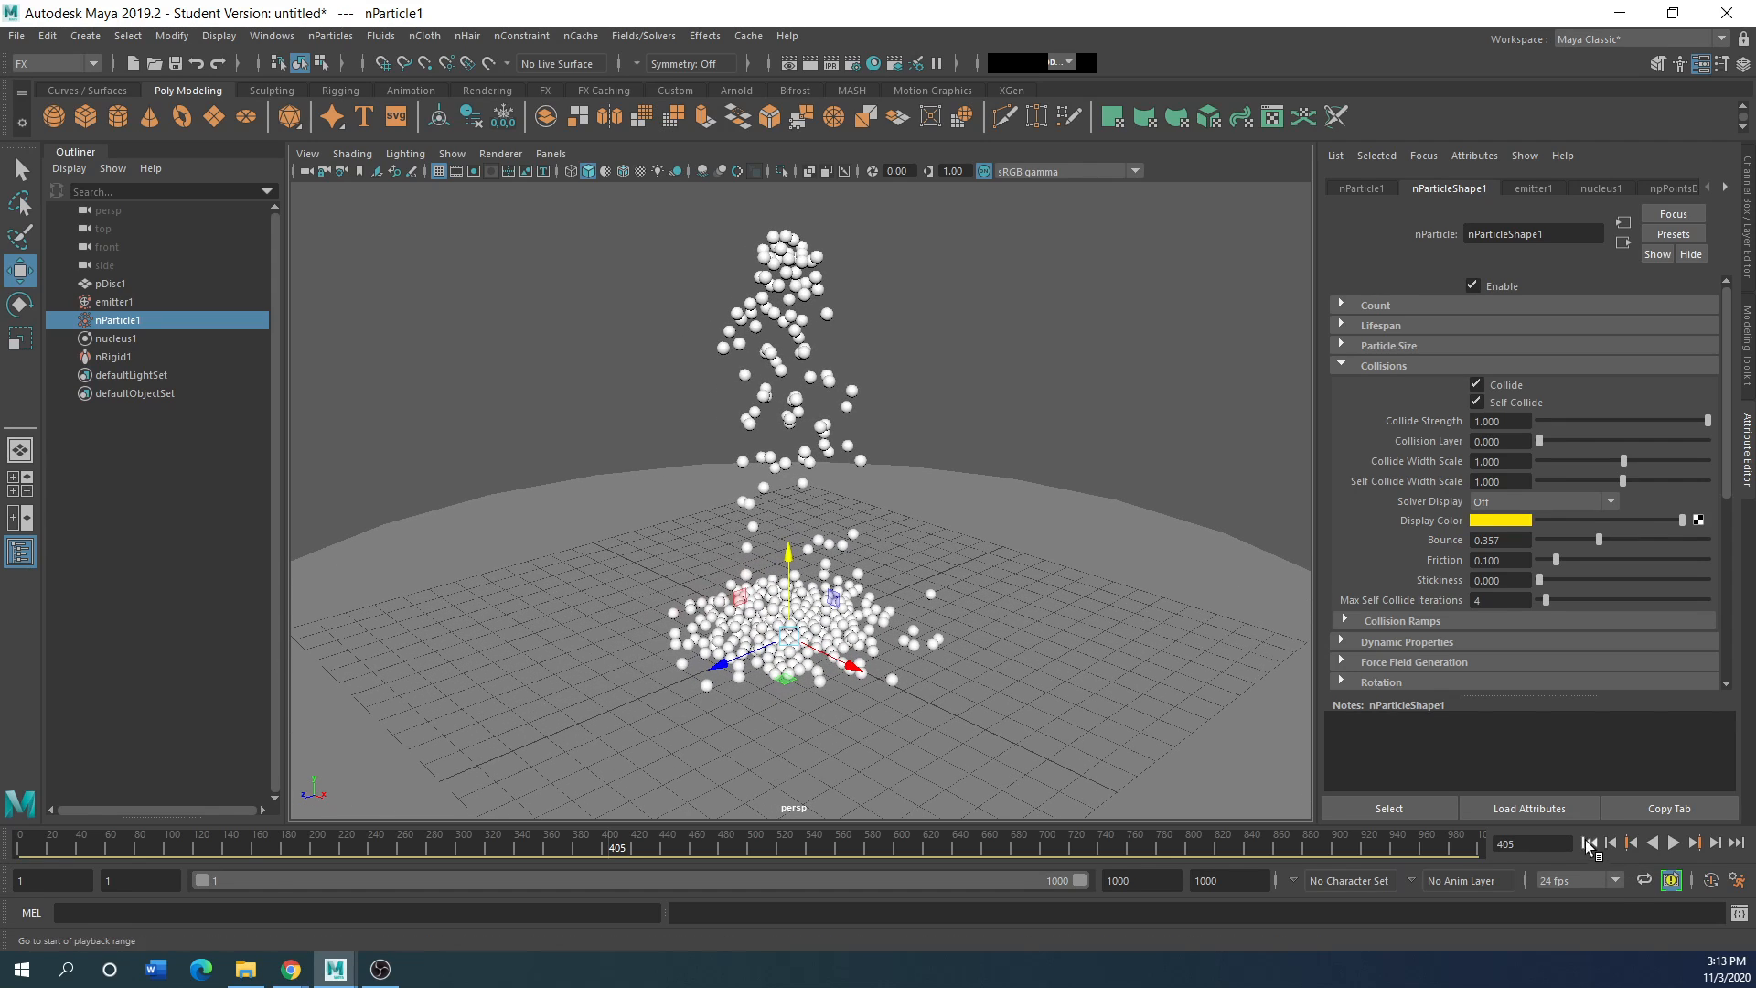
left_click(1589, 842)
left_click(1672, 843)
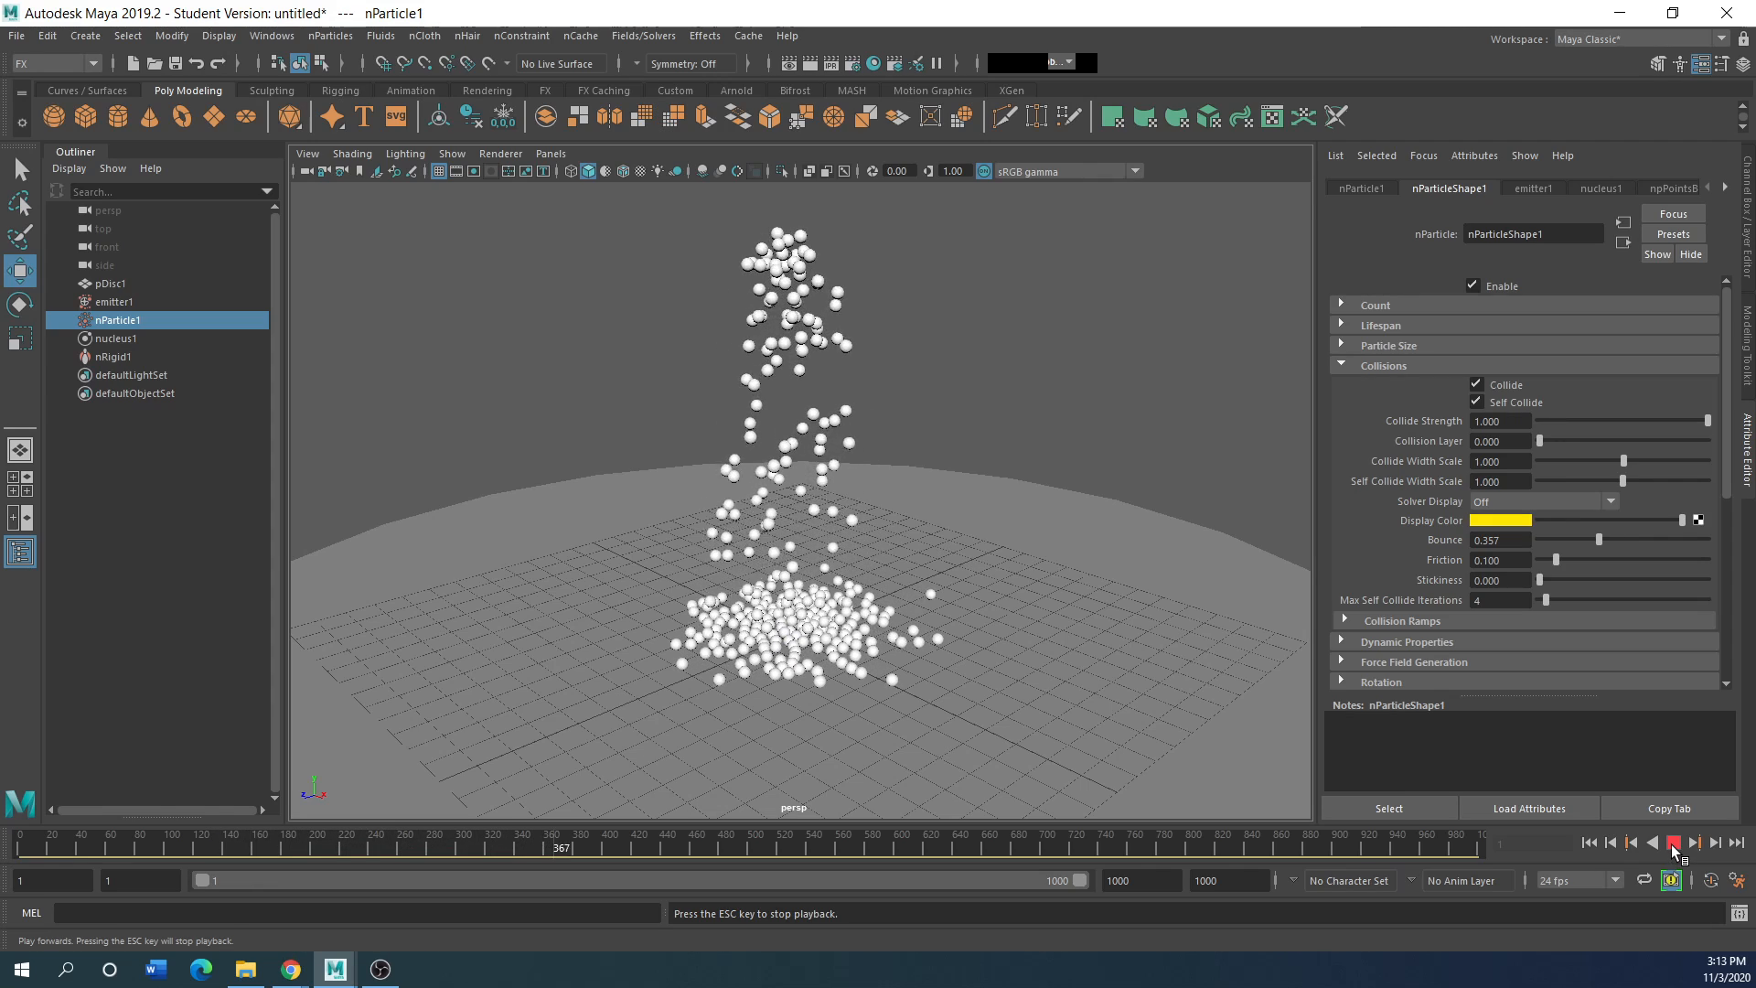
Step: Stop the playback and open the Particle Collision Event Editor for nParticle1, enlarged to show all its options
left_click(1673, 843)
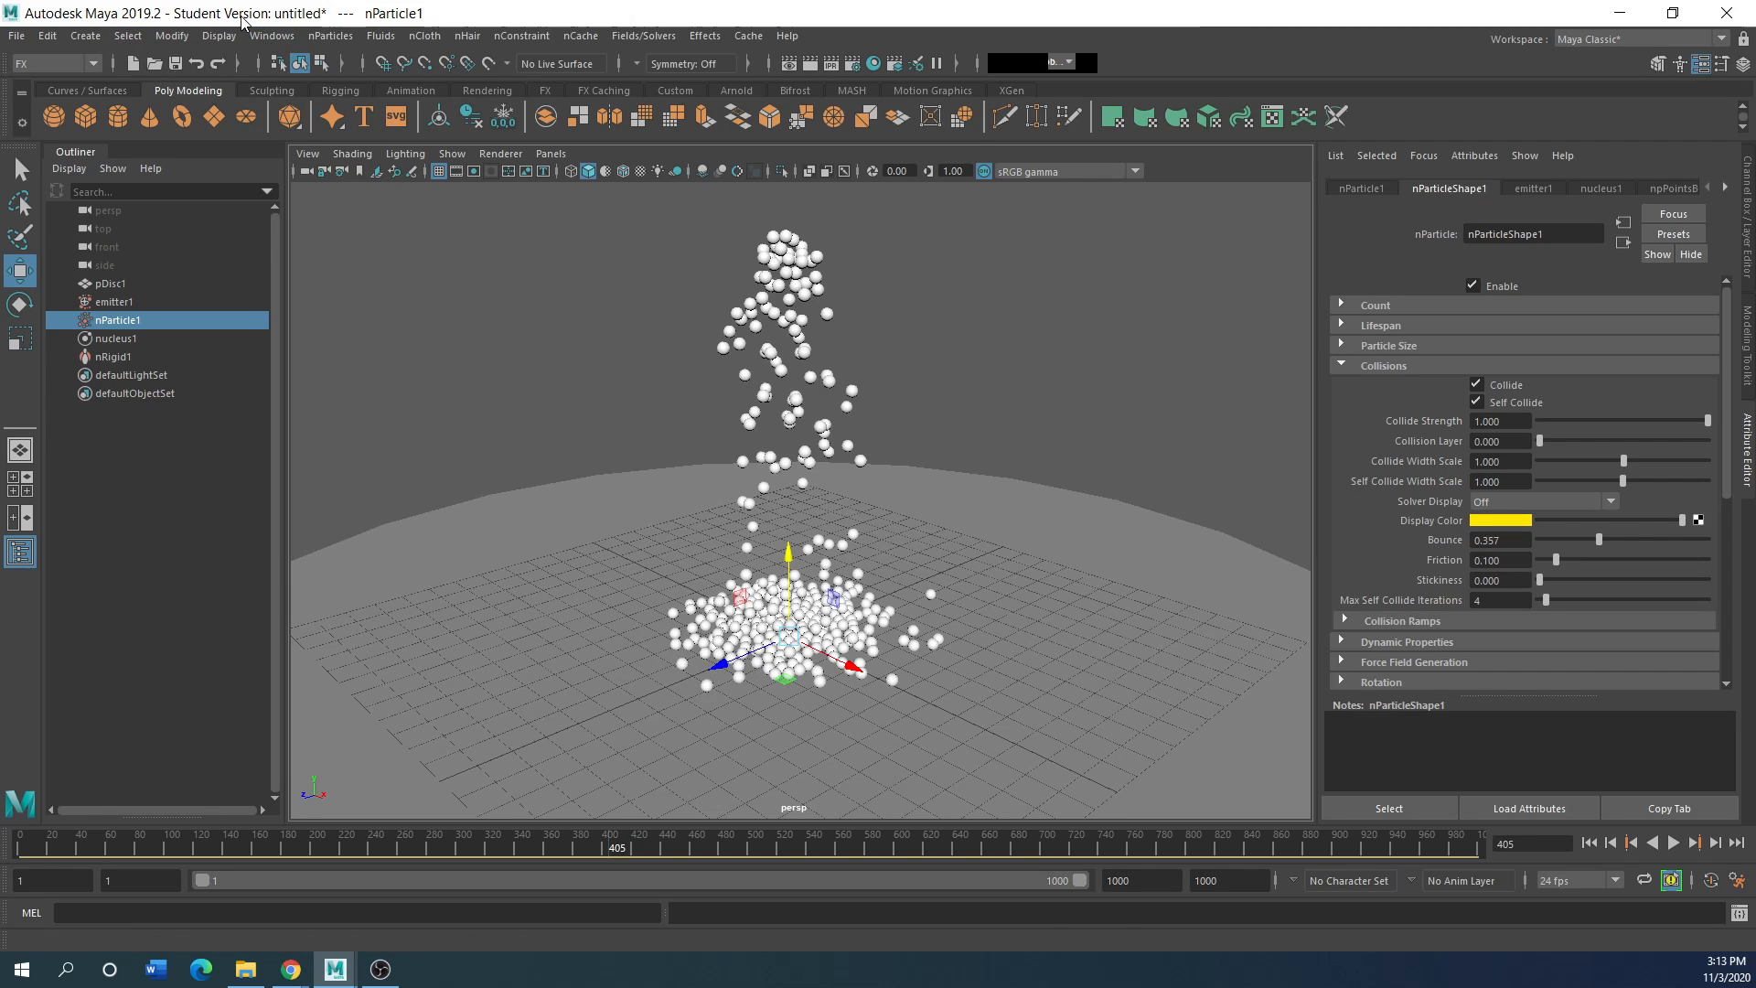
left_click(330, 36)
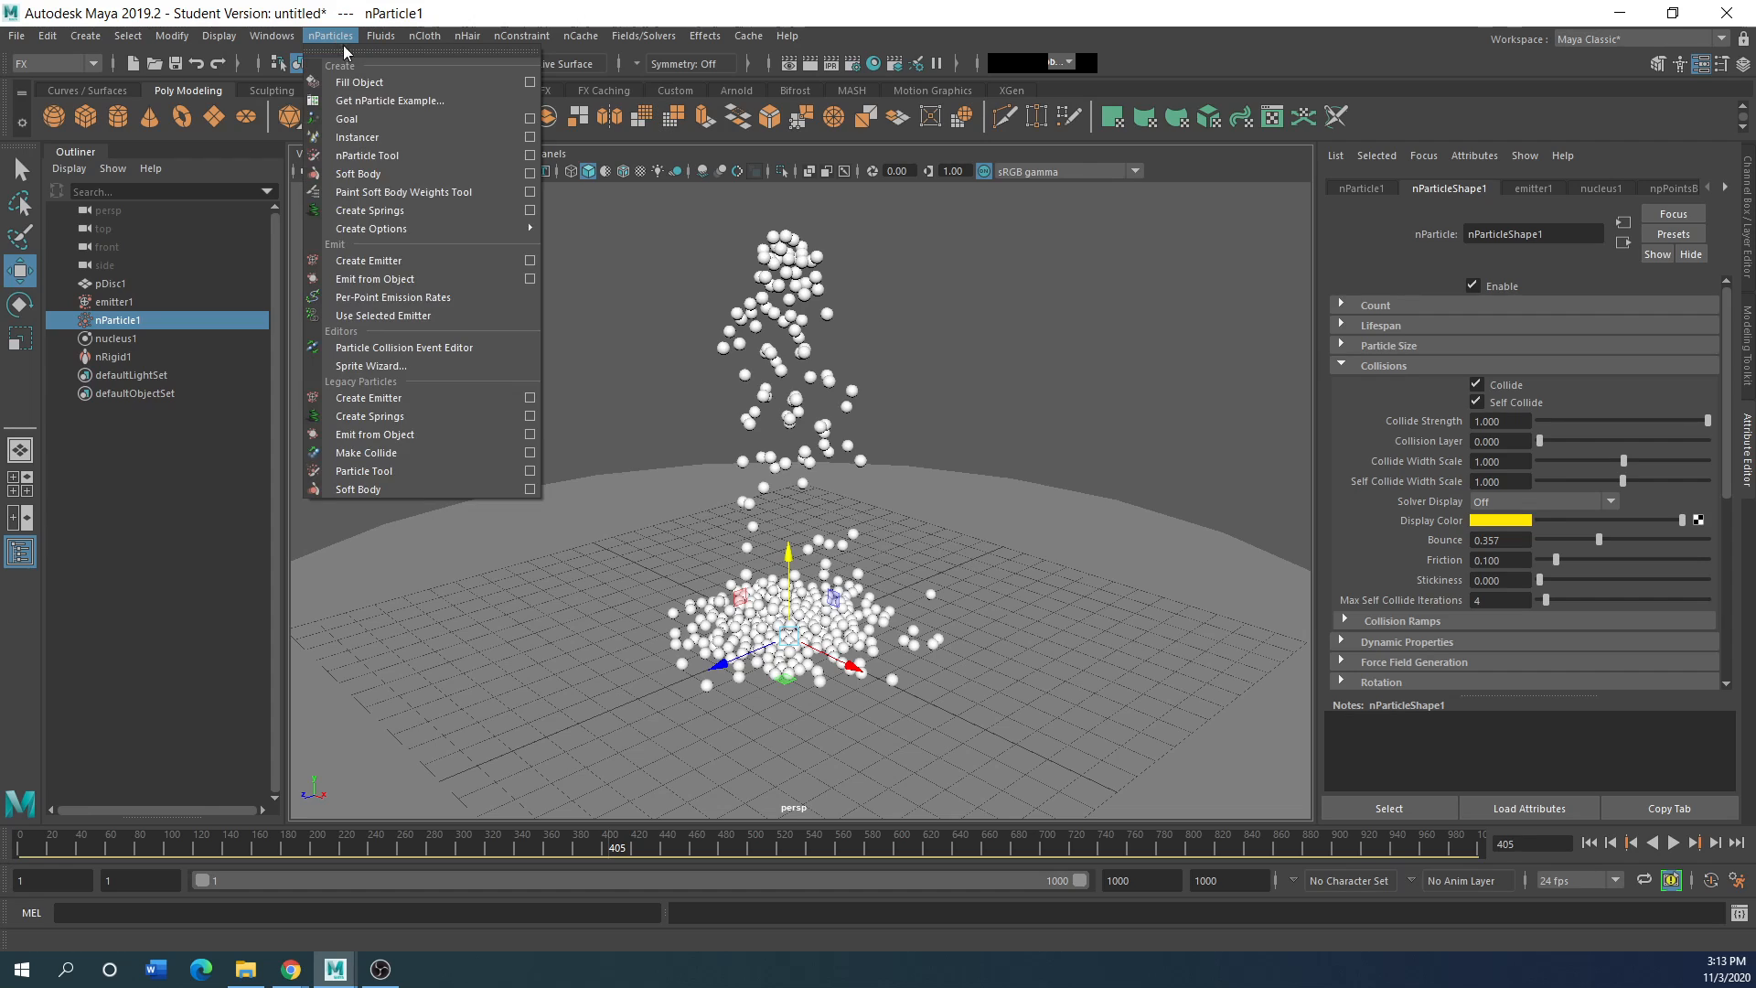
left_click(378, 347)
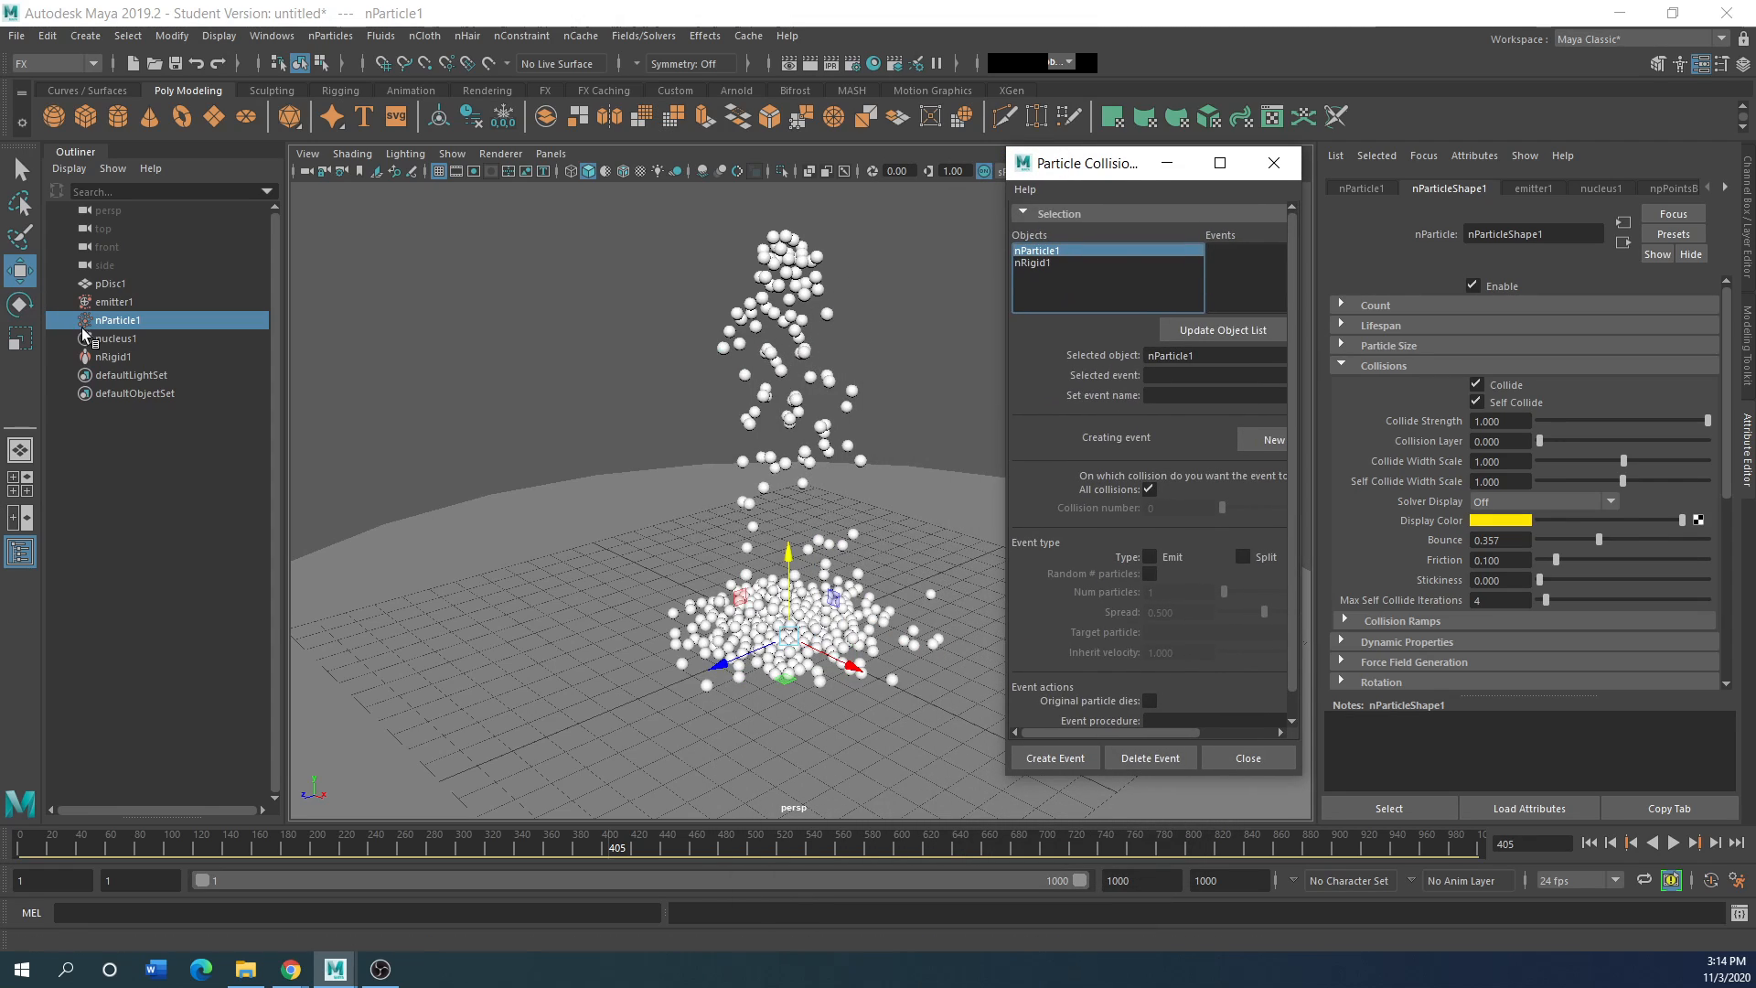
left_click_drag(1006, 448, 803, 449)
left_click_drag(1017, 180, 1171, 168)
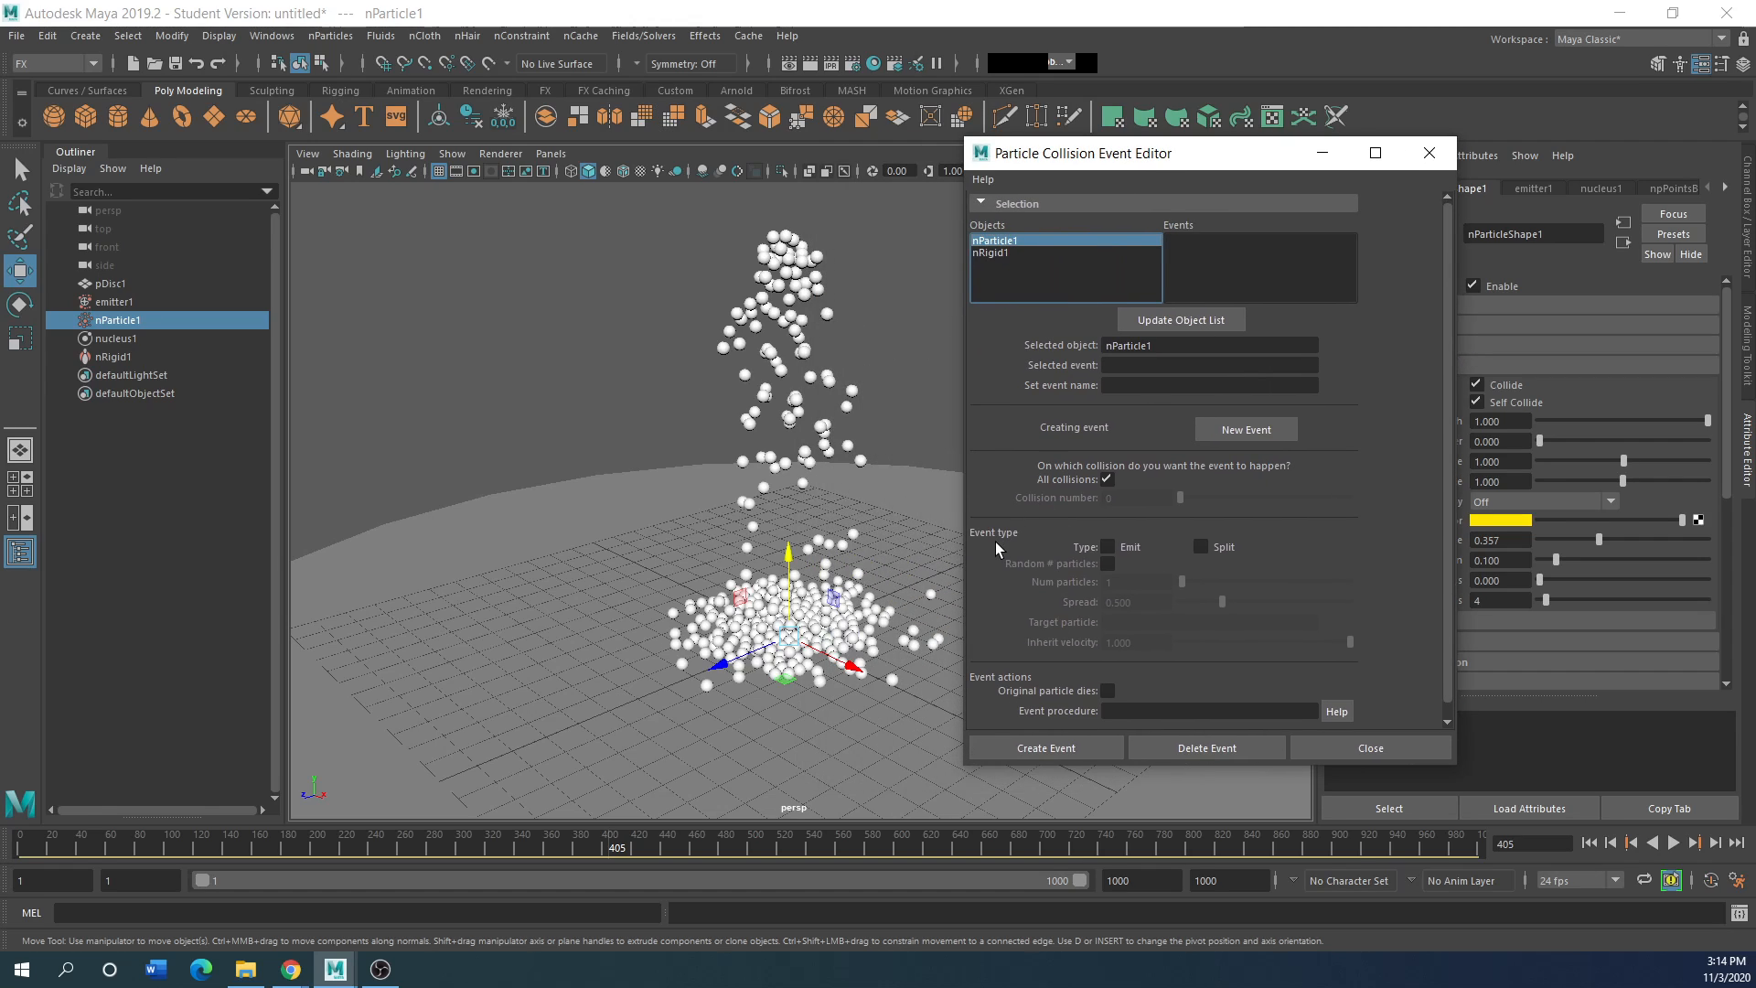
Step: Create a Split collision event for nParticle1 with the number of particles set to 2
left_click(1200, 546)
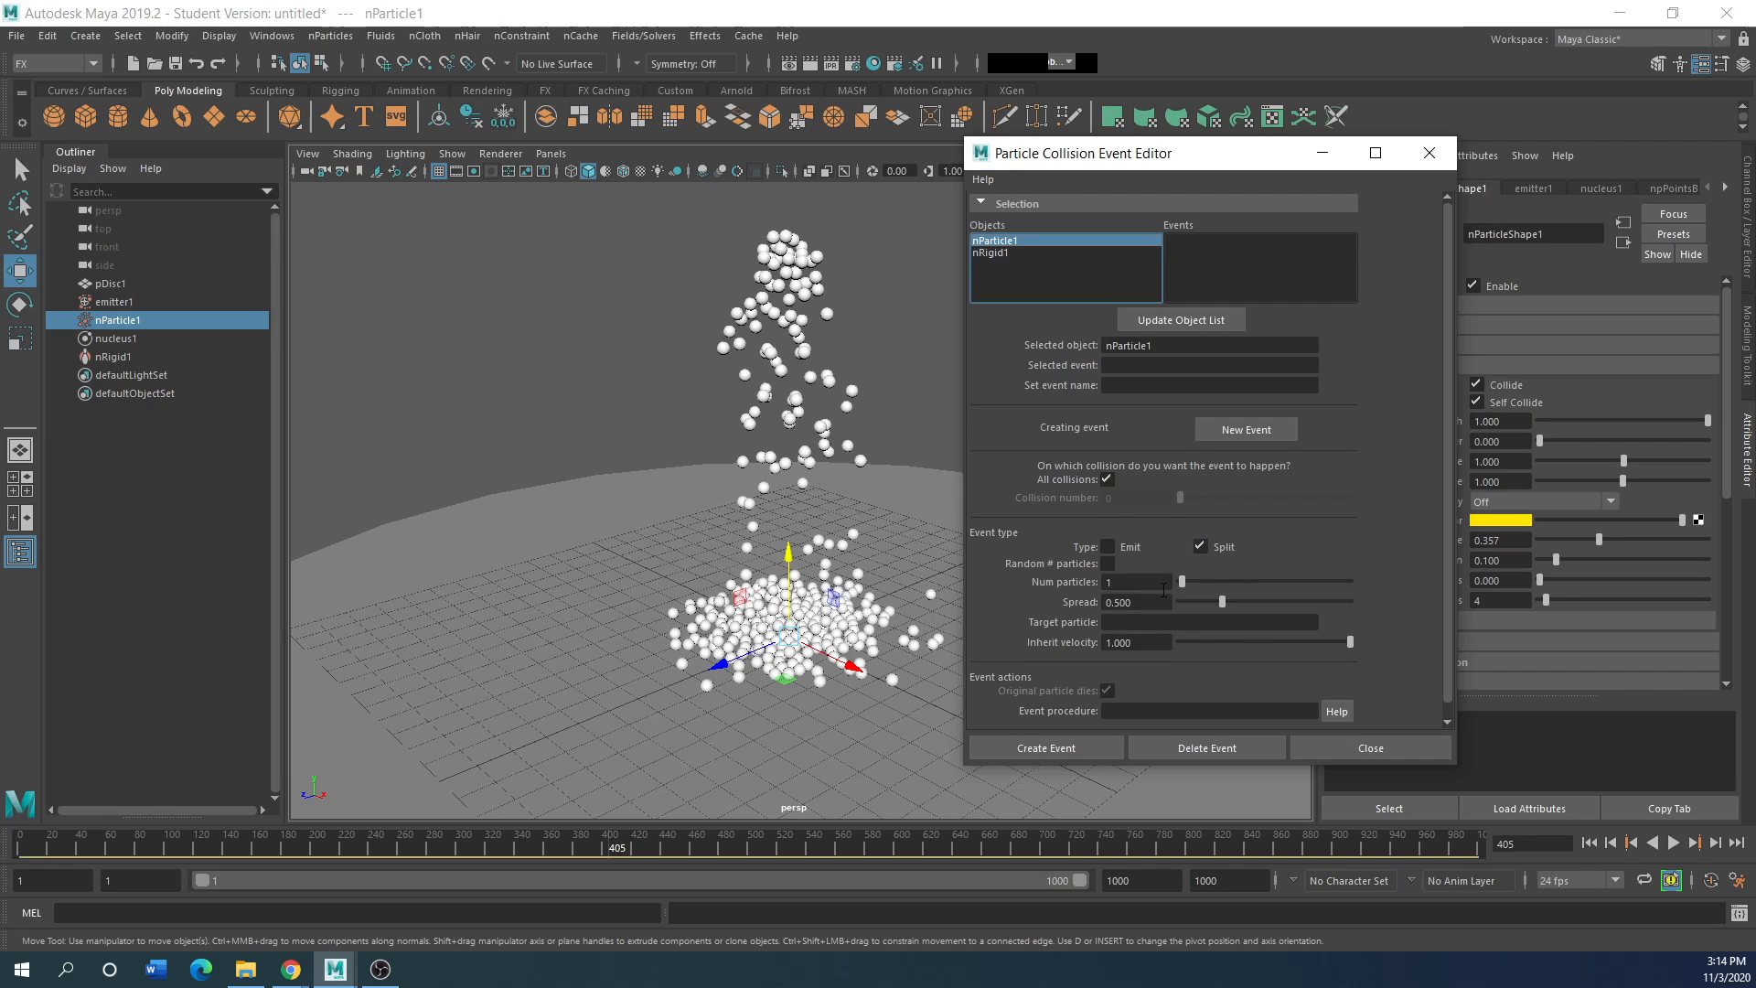
left_click(1119, 582)
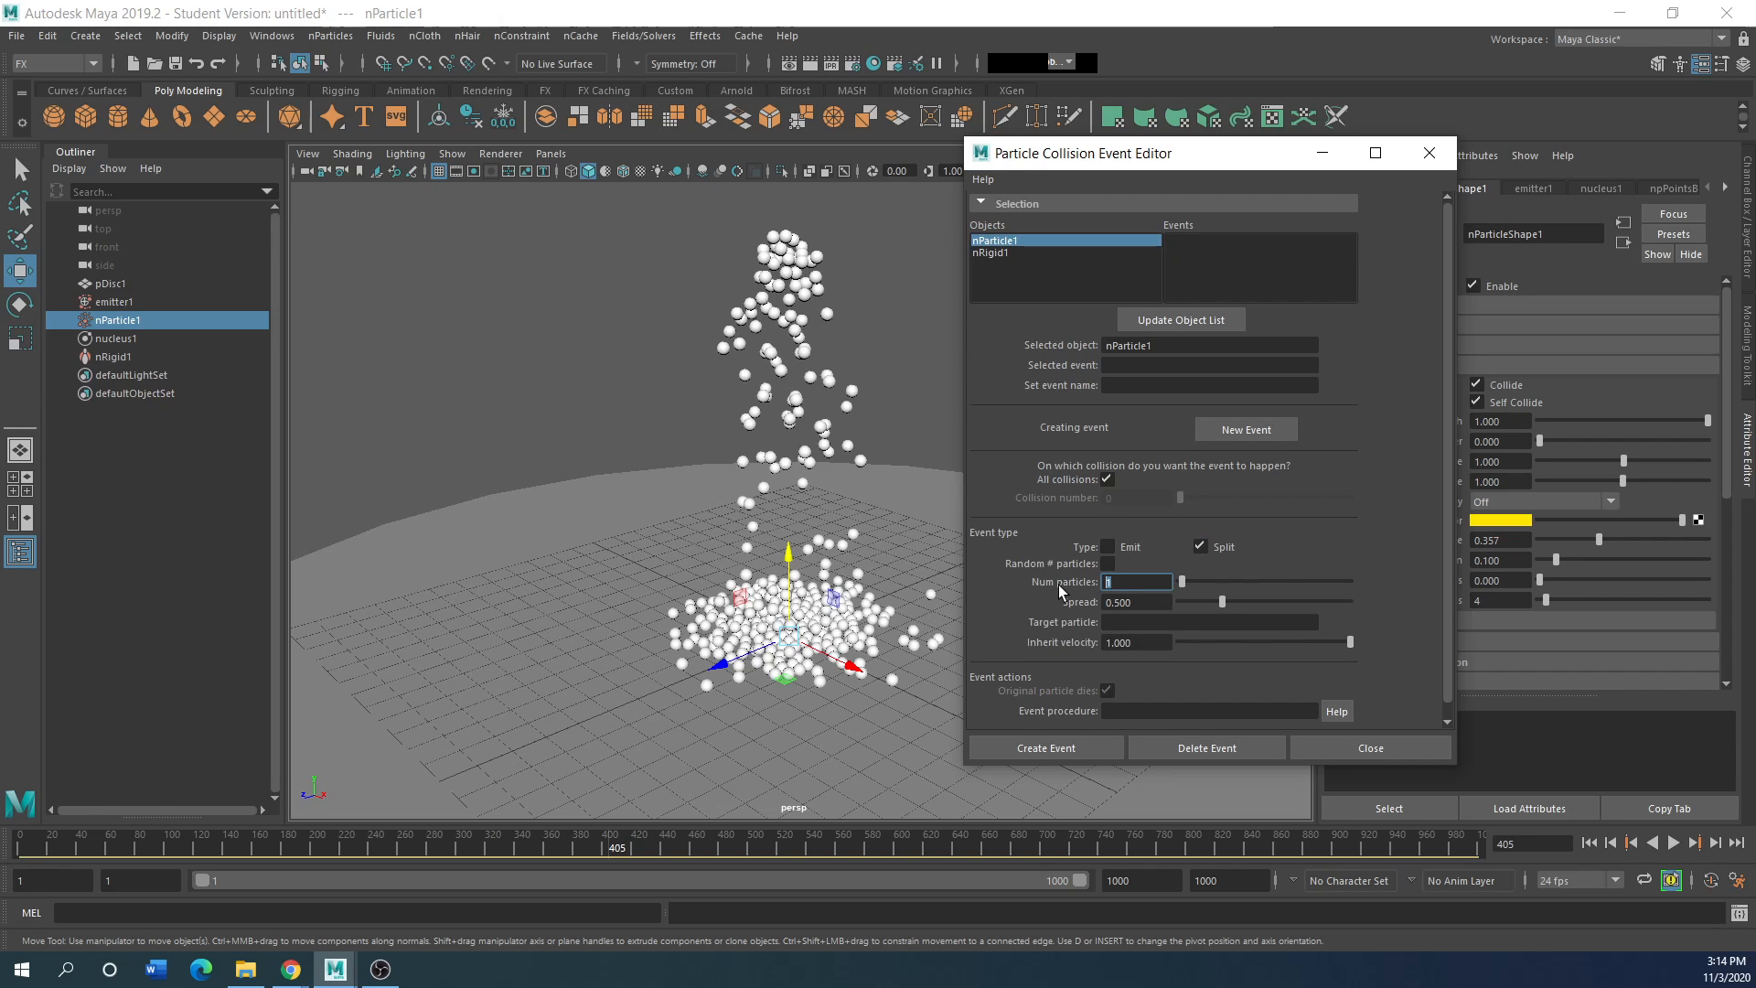
type("2")
key("Return")
left_click(1011, 746)
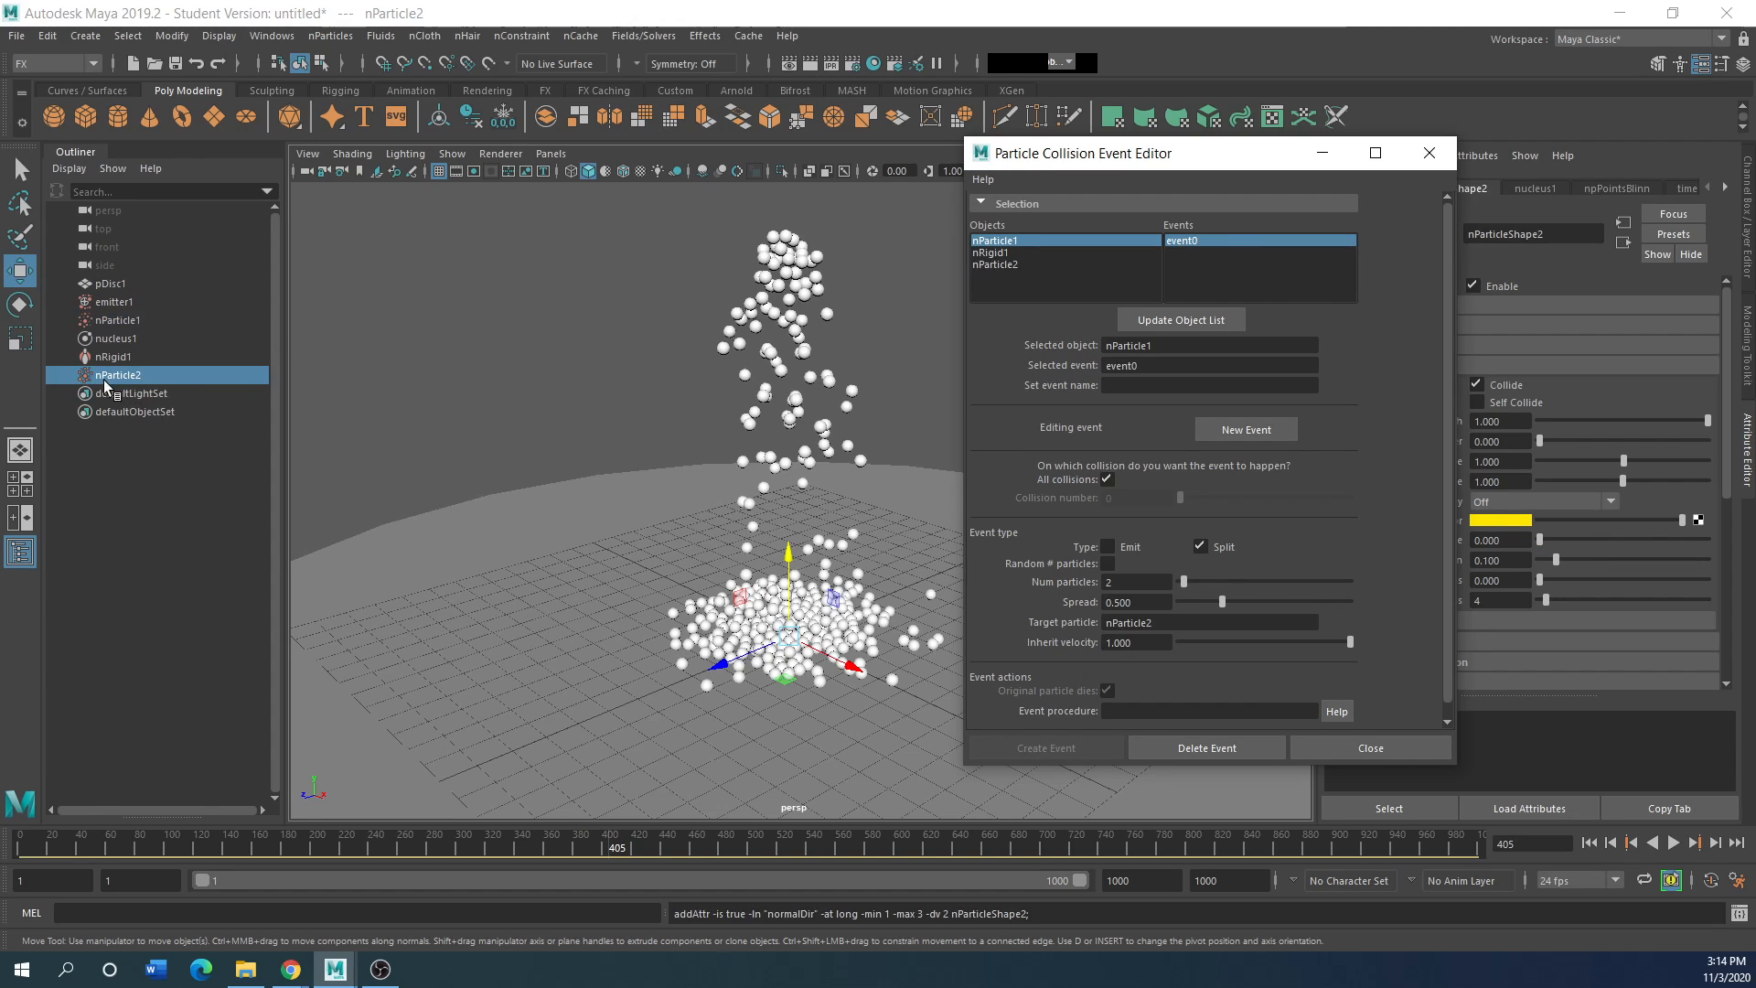
Step: Replay the simulation from the first frame to check how nParticle1 splits on the disc, then stop it
left_click_drag(1189, 154, 371, 194)
left_click(1589, 843)
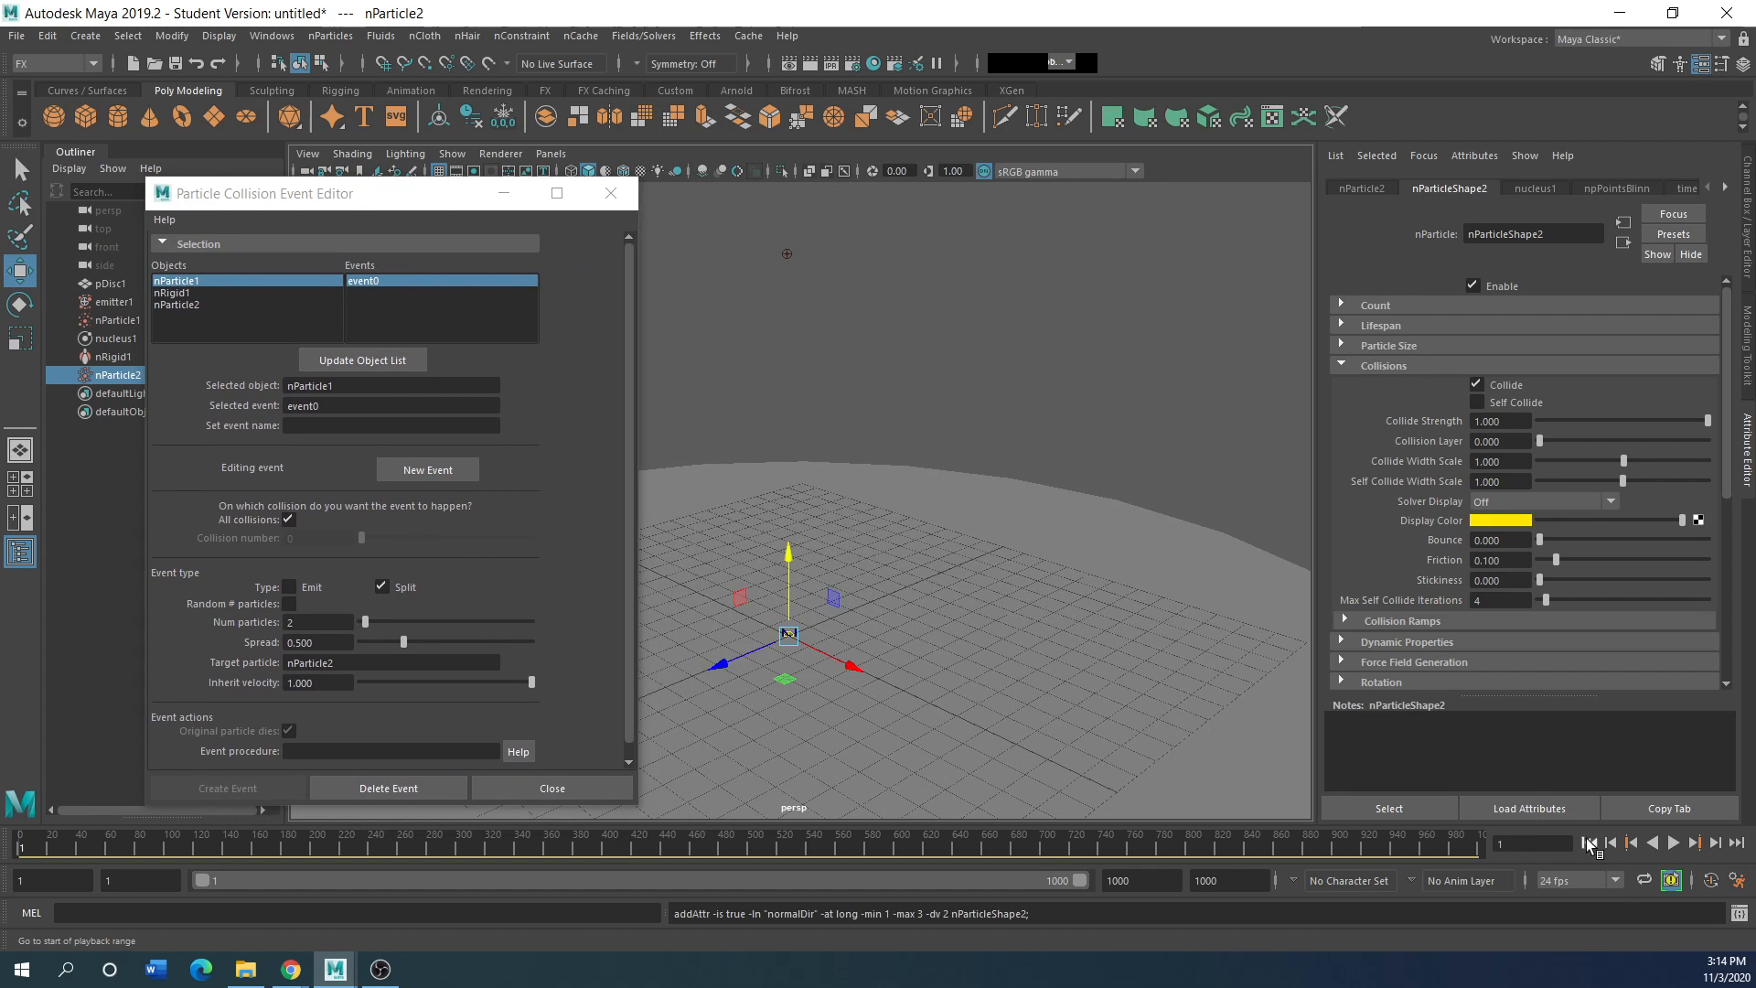
left_click(1673, 843)
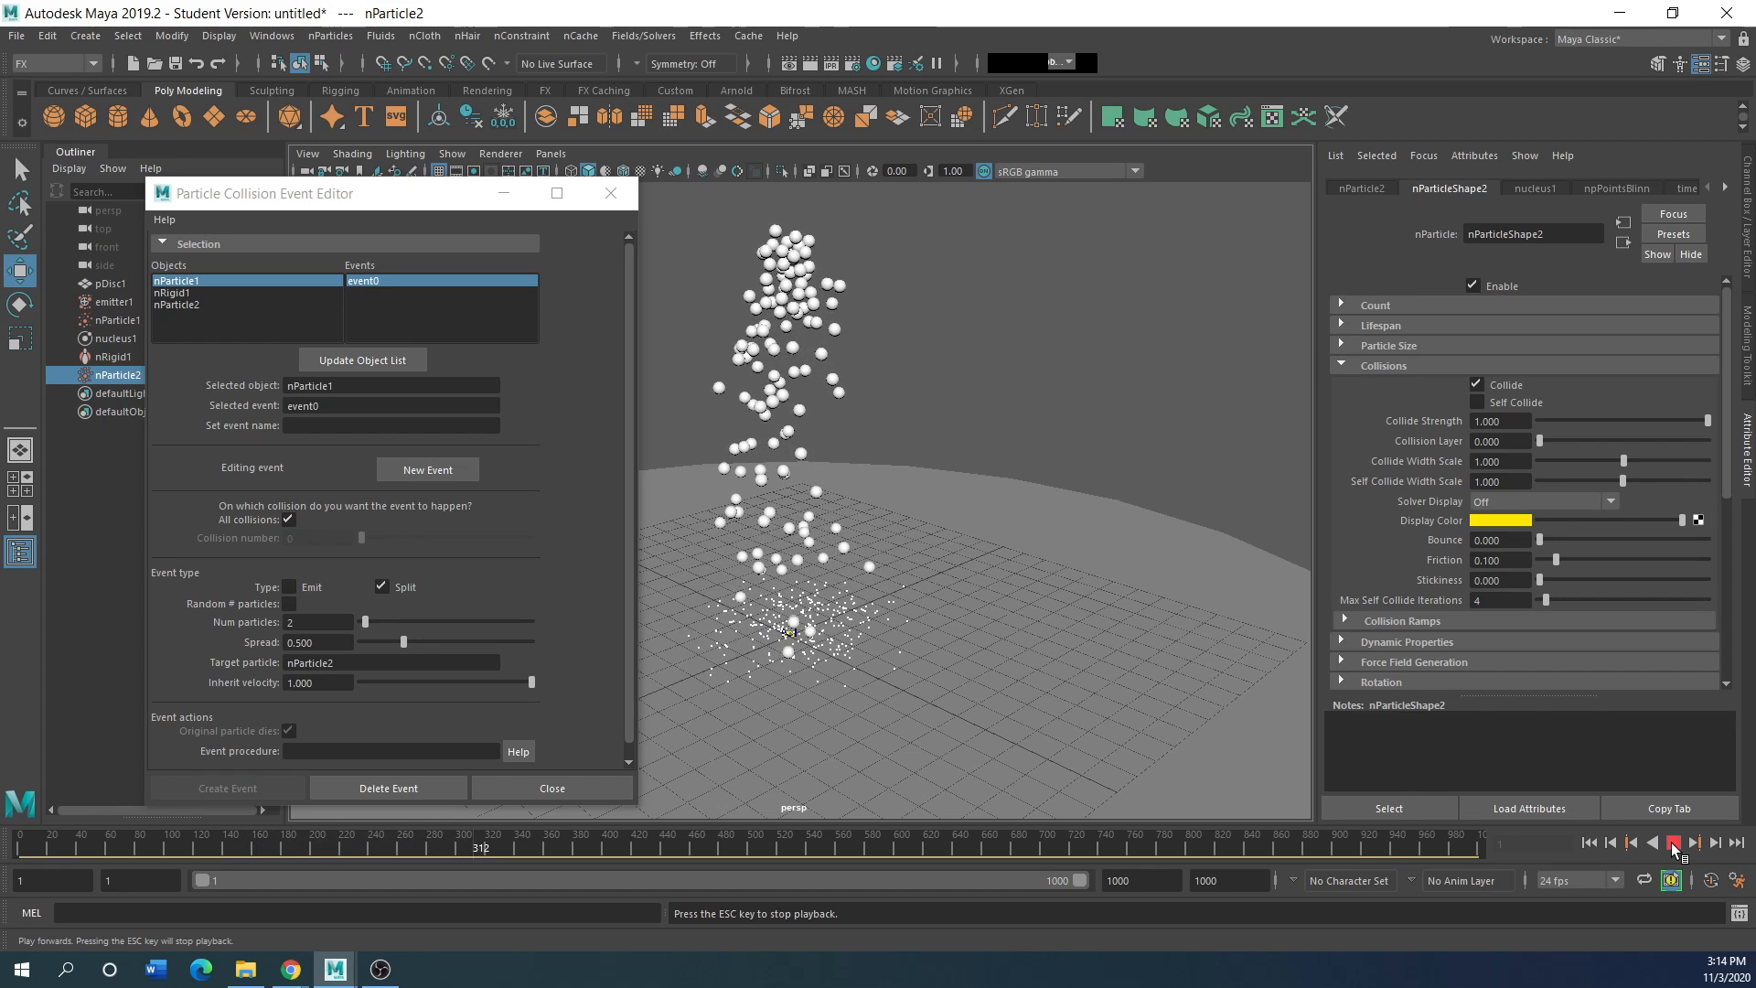
left_click(1672, 842)
Step: Change the shading color of nParticle1 to magenta
left_click(1343, 364)
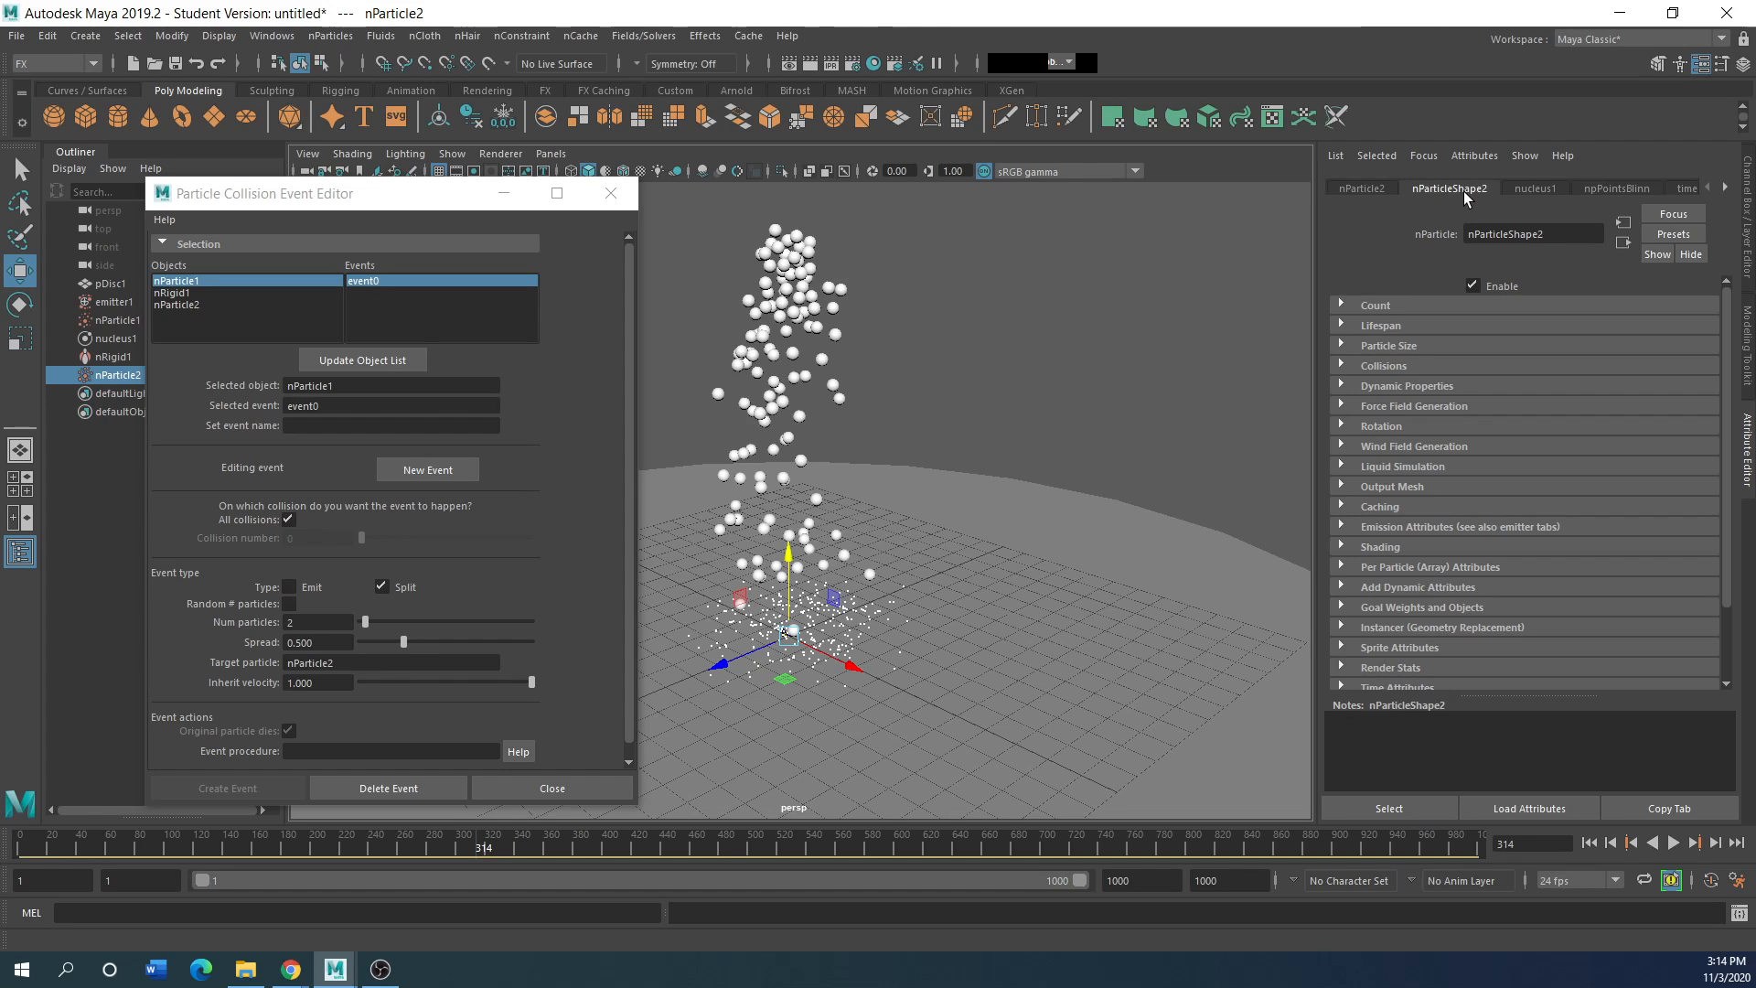
left_click_drag(426, 194, 546, 171)
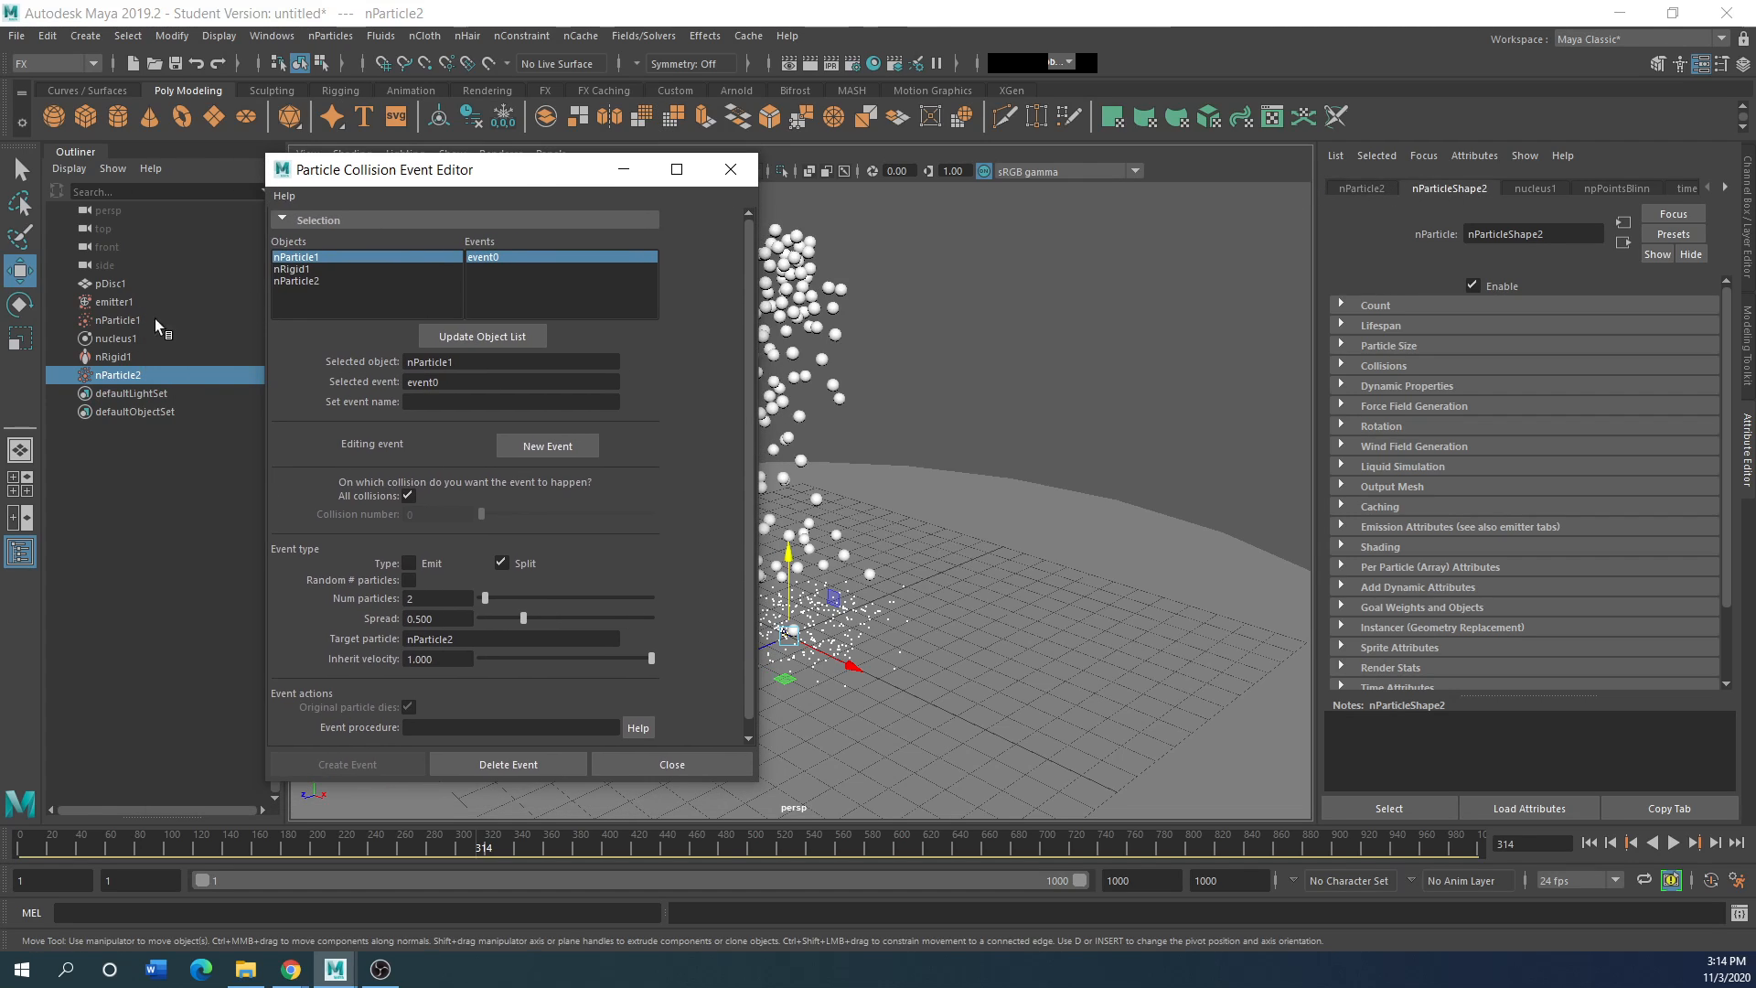
left_click(116, 320)
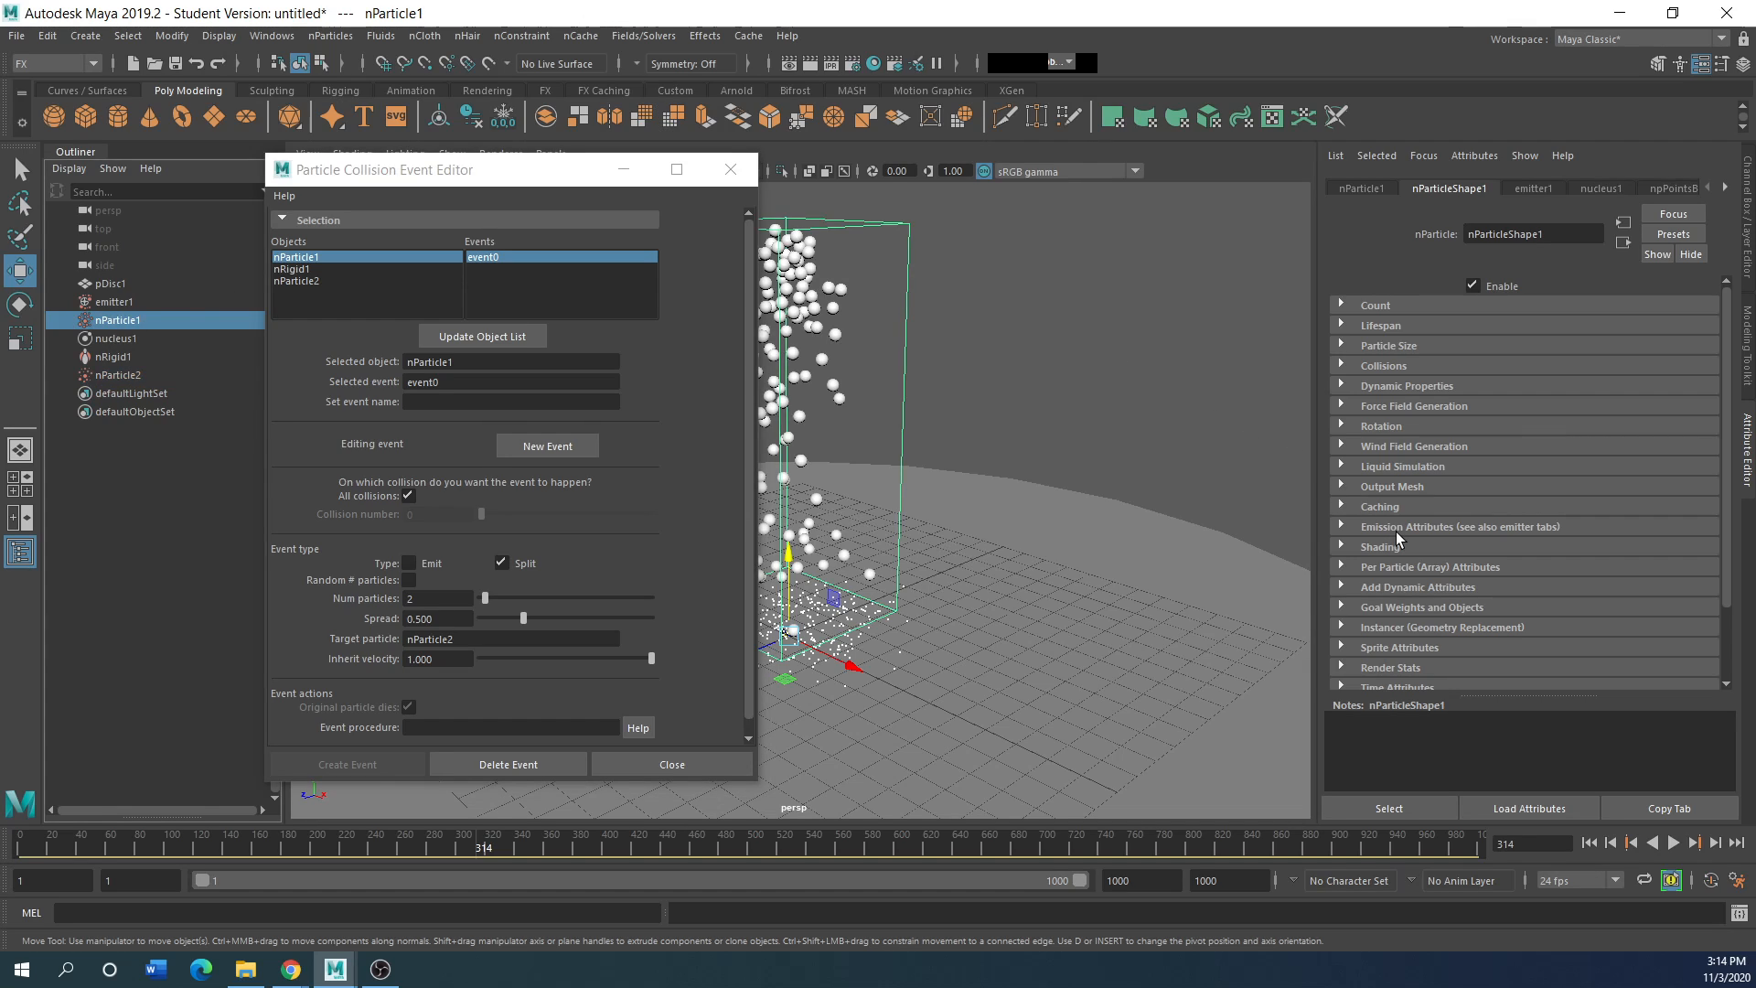
scroll(1372, 535, "down", 3)
left_click(1344, 489)
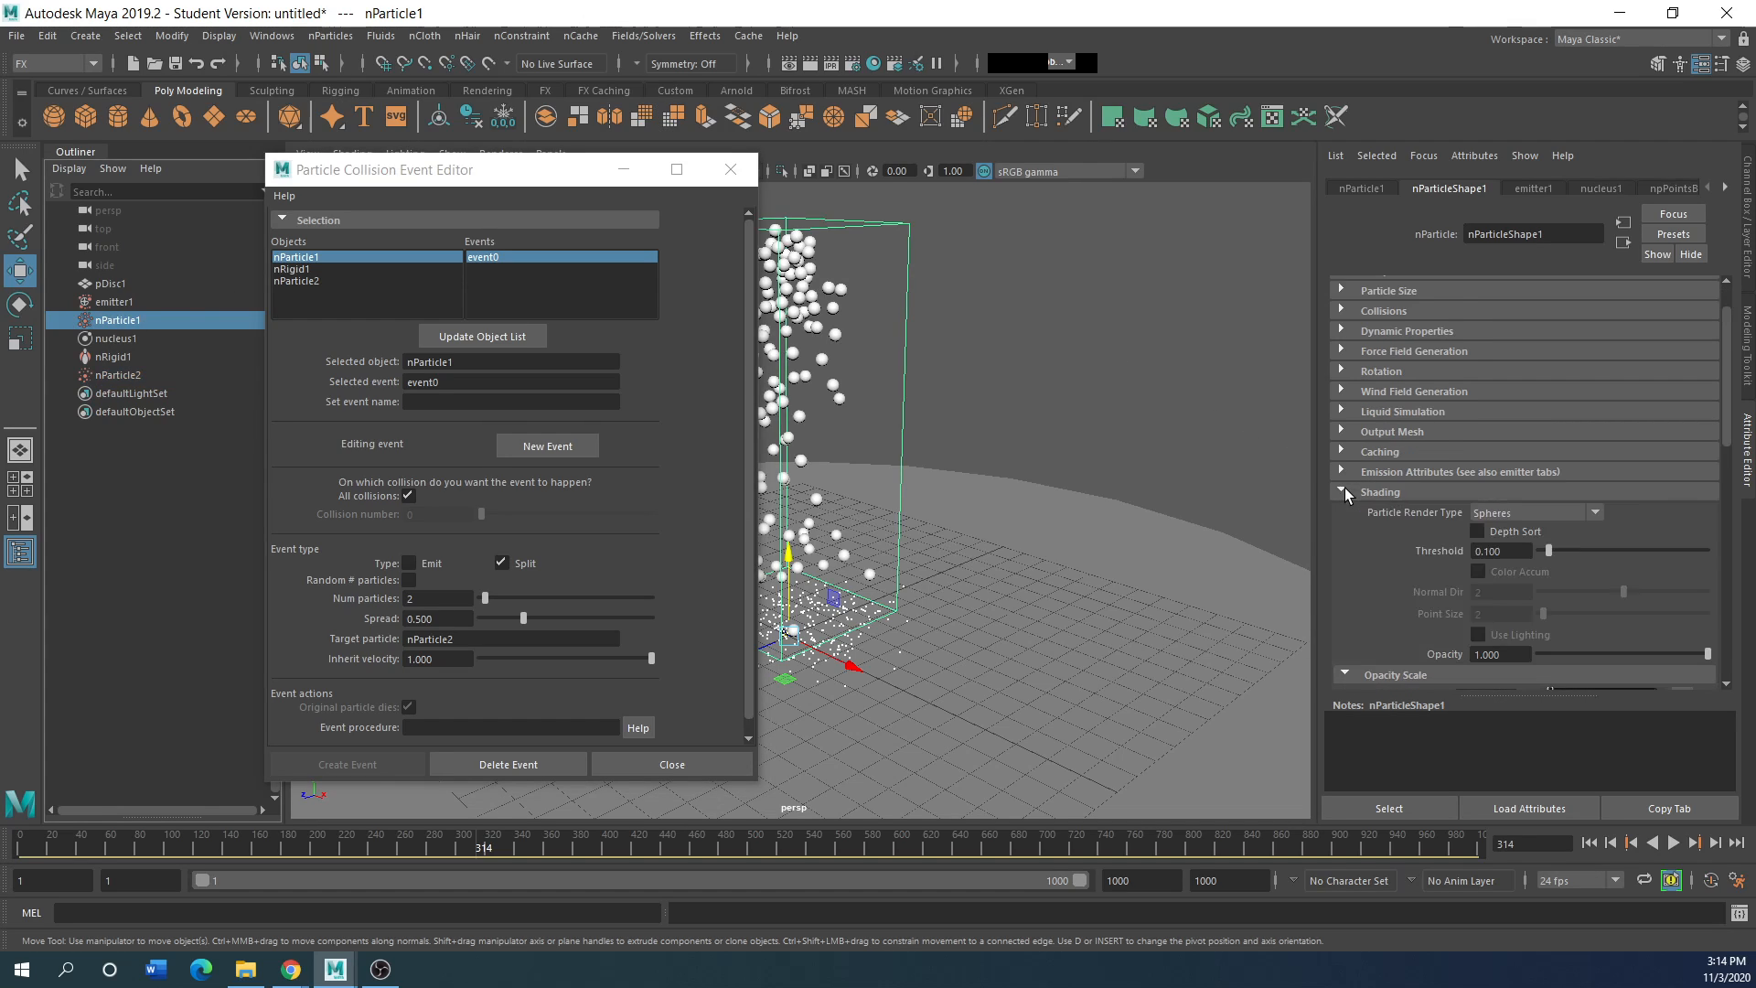
scroll(1499, 565, "down", 5)
scroll(1423, 607, "down", 3)
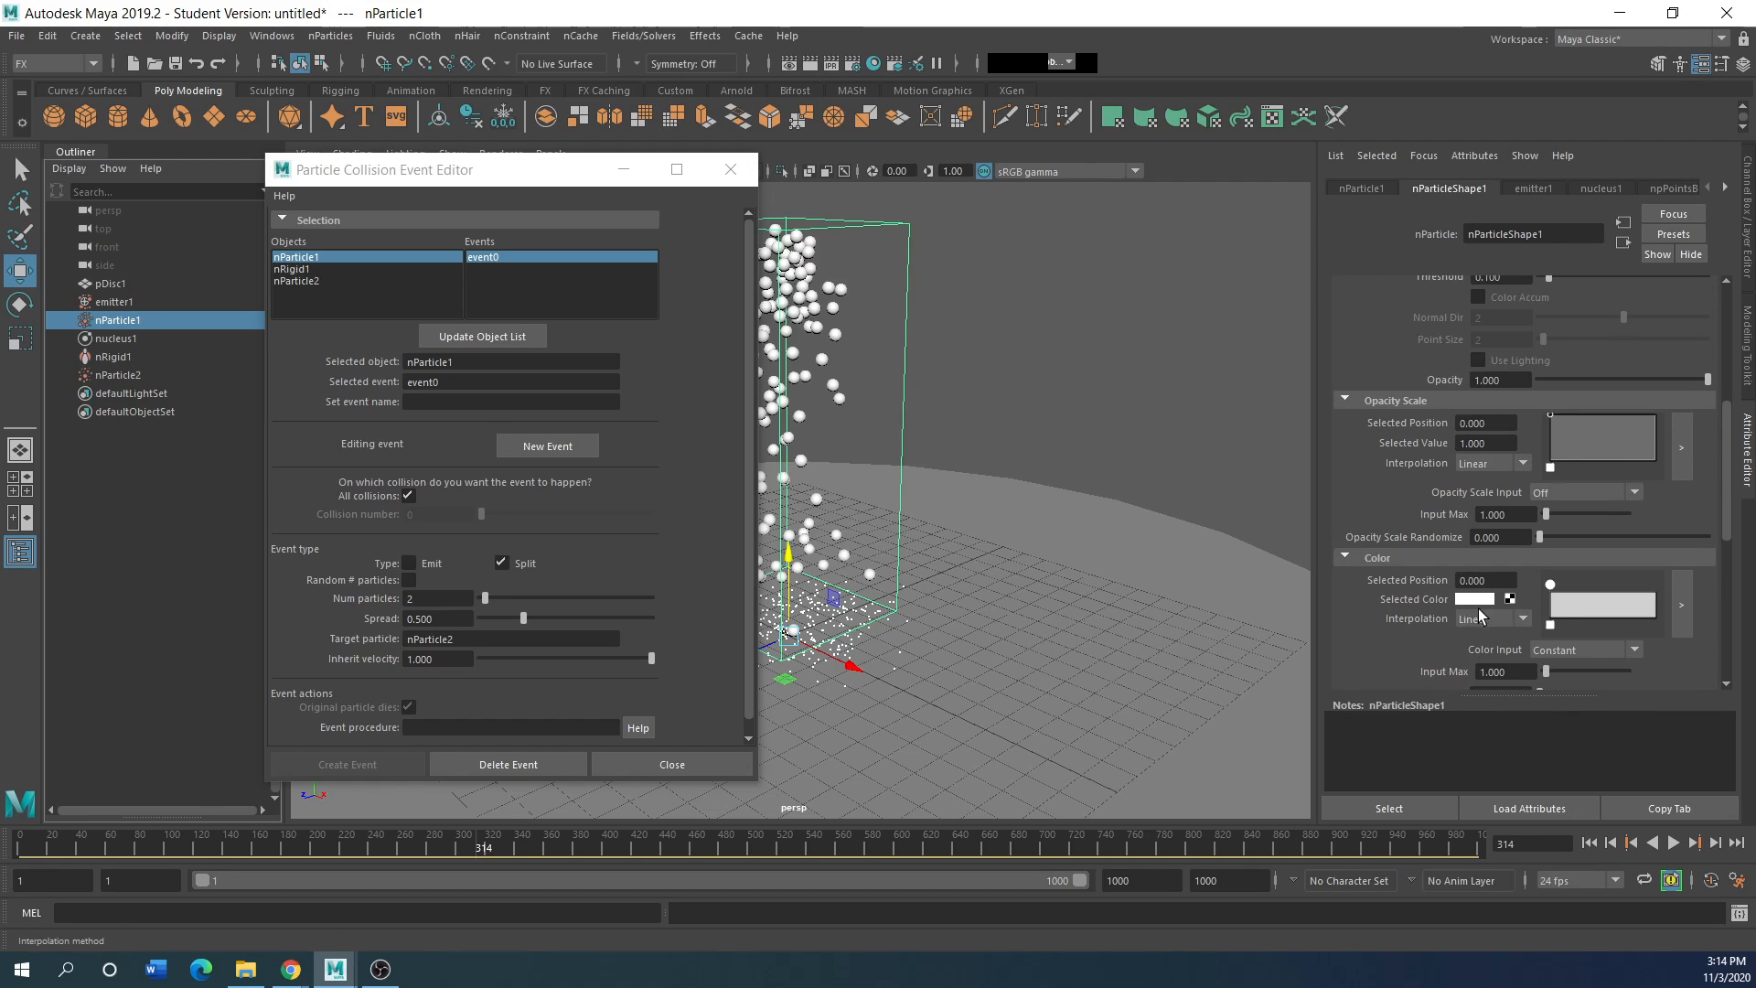
left_click(1485, 606)
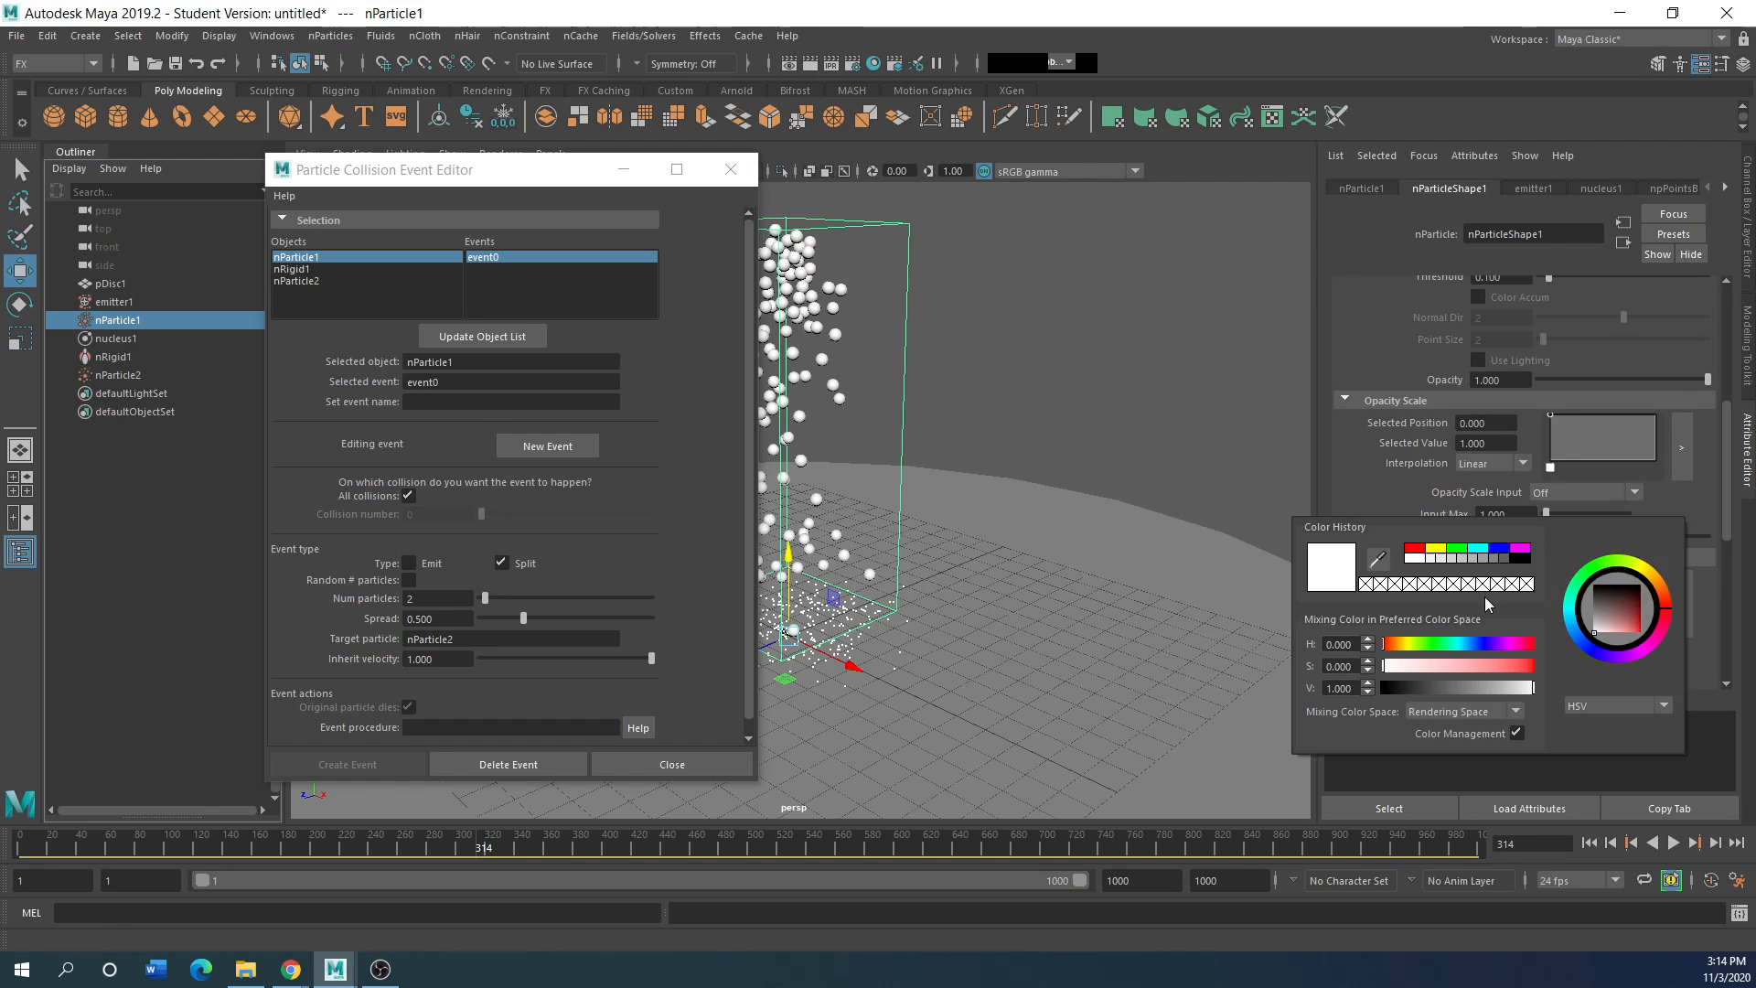
left_click(1522, 549)
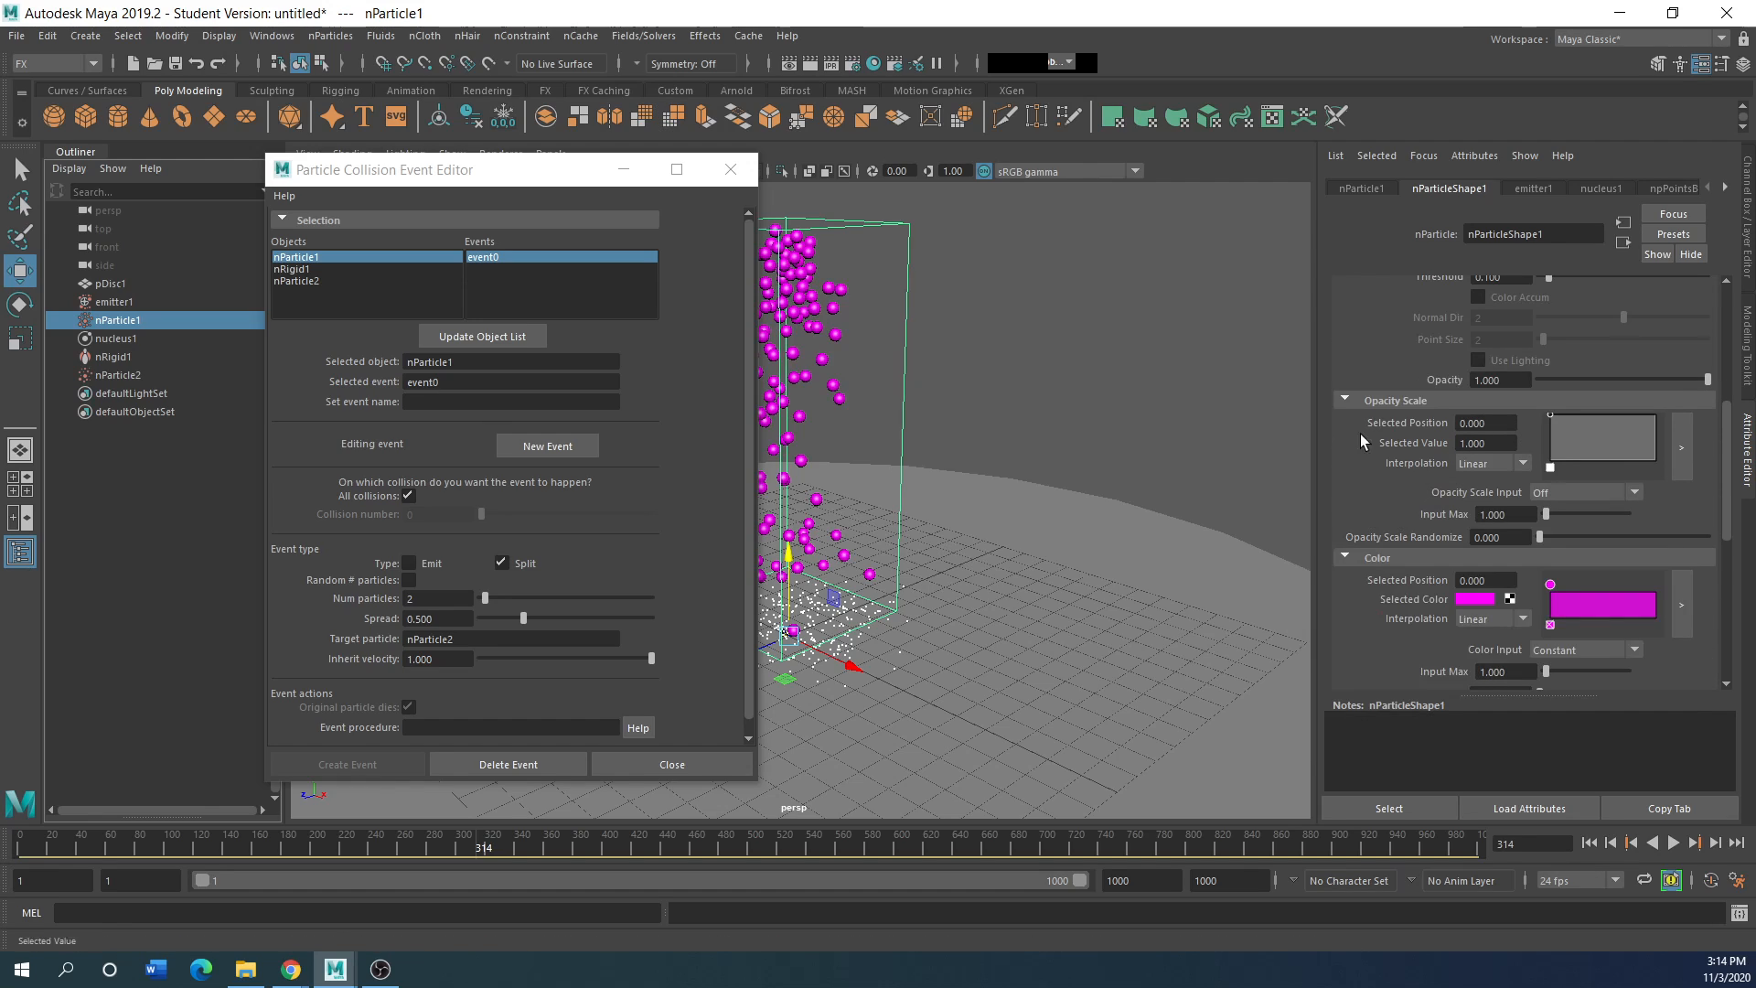
Step: Change the shading color of nParticle2 to blue
left_click(119, 375)
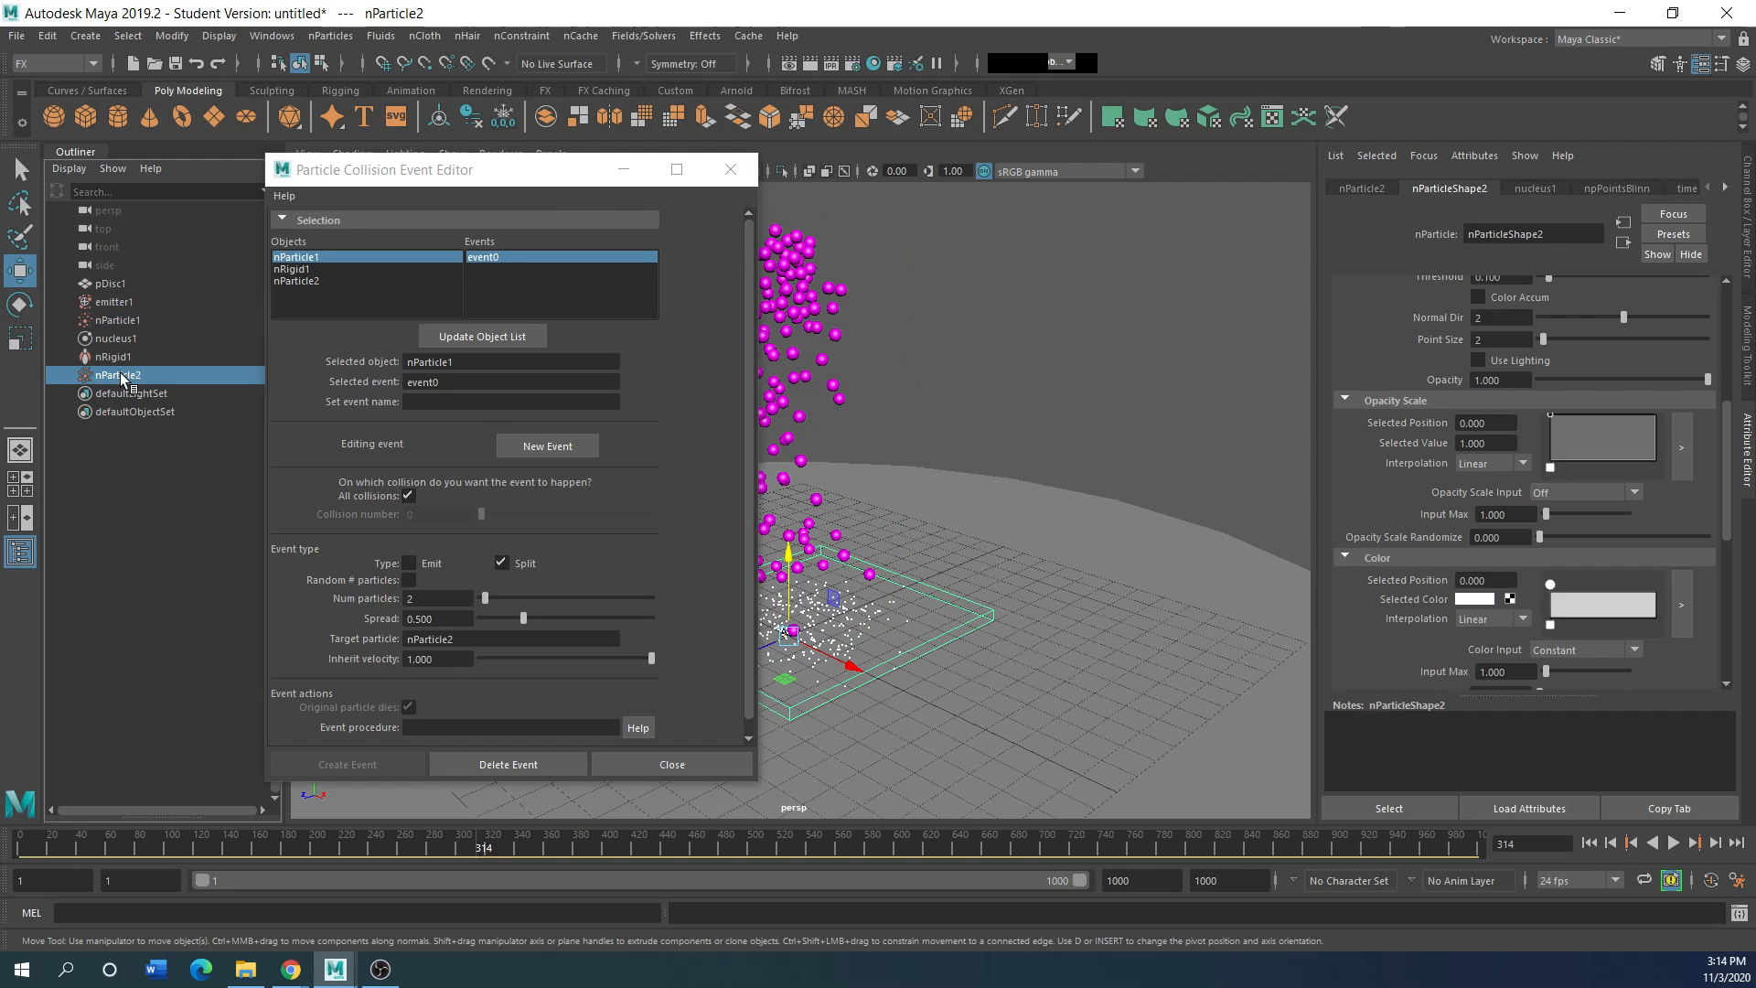
left_click(1479, 603)
left_click(1493, 555)
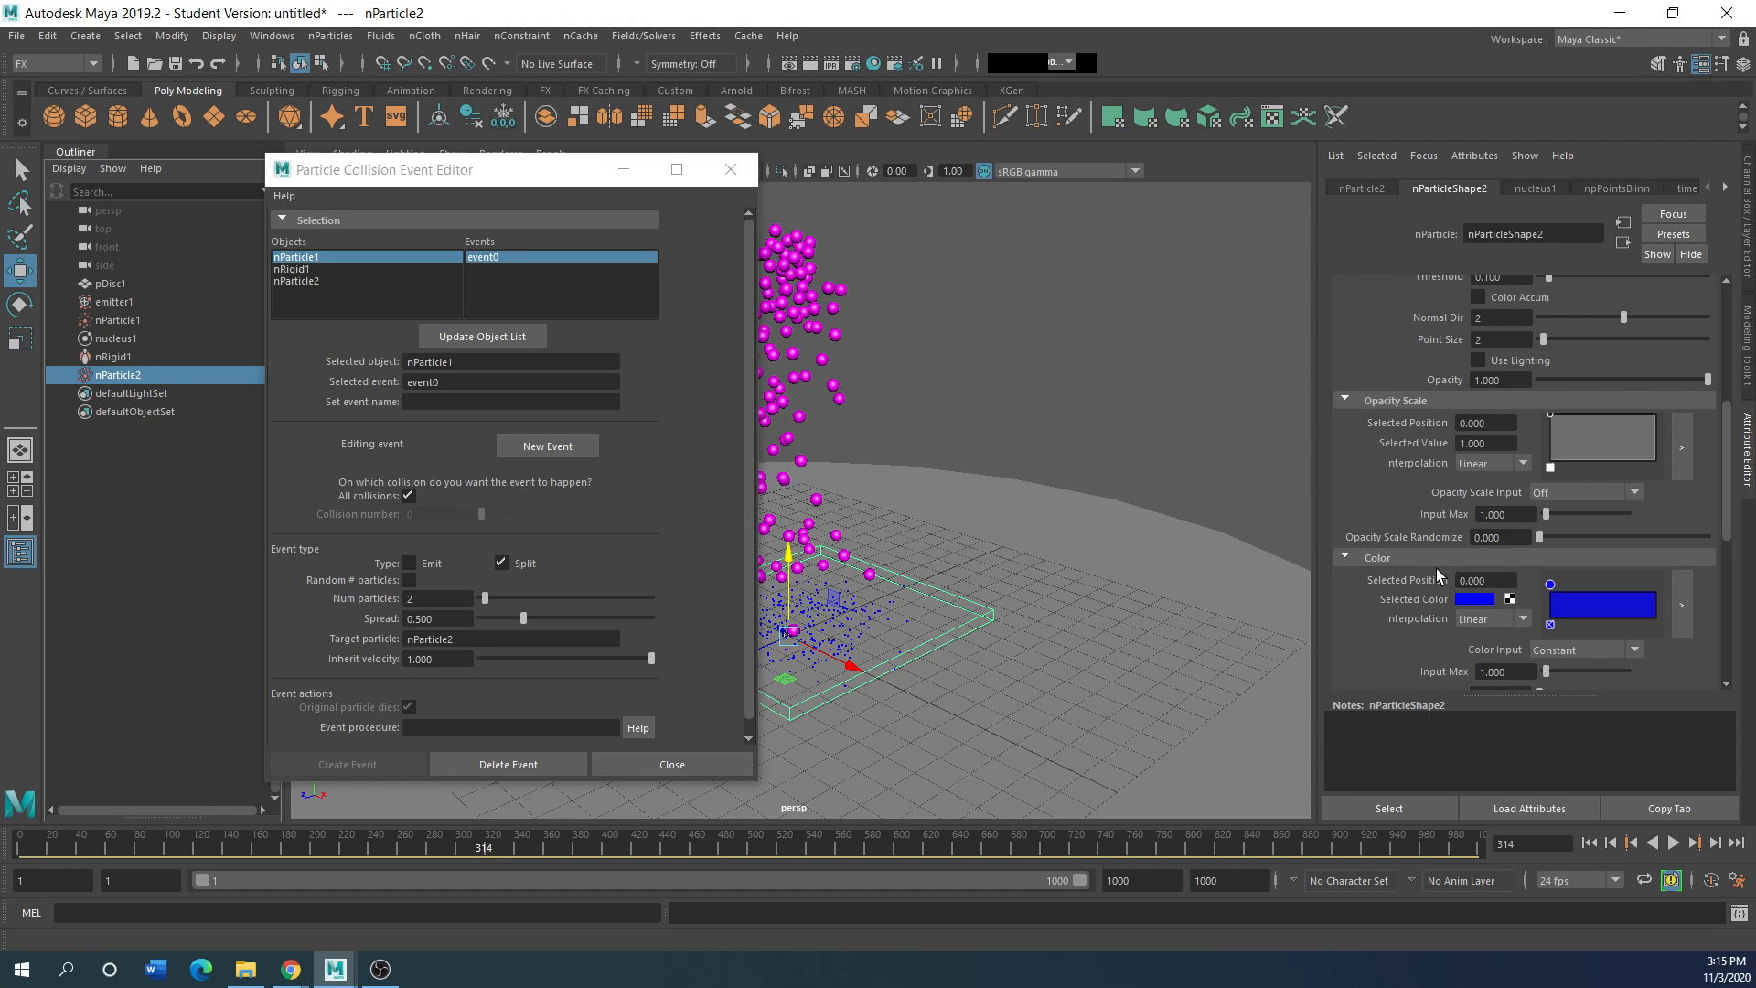
Step: Set the particle render type of nParticle2 to Spheres
scroll(1436, 568, "up", 3)
scroll(1436, 568, "up", 1)
left_click(1595, 403)
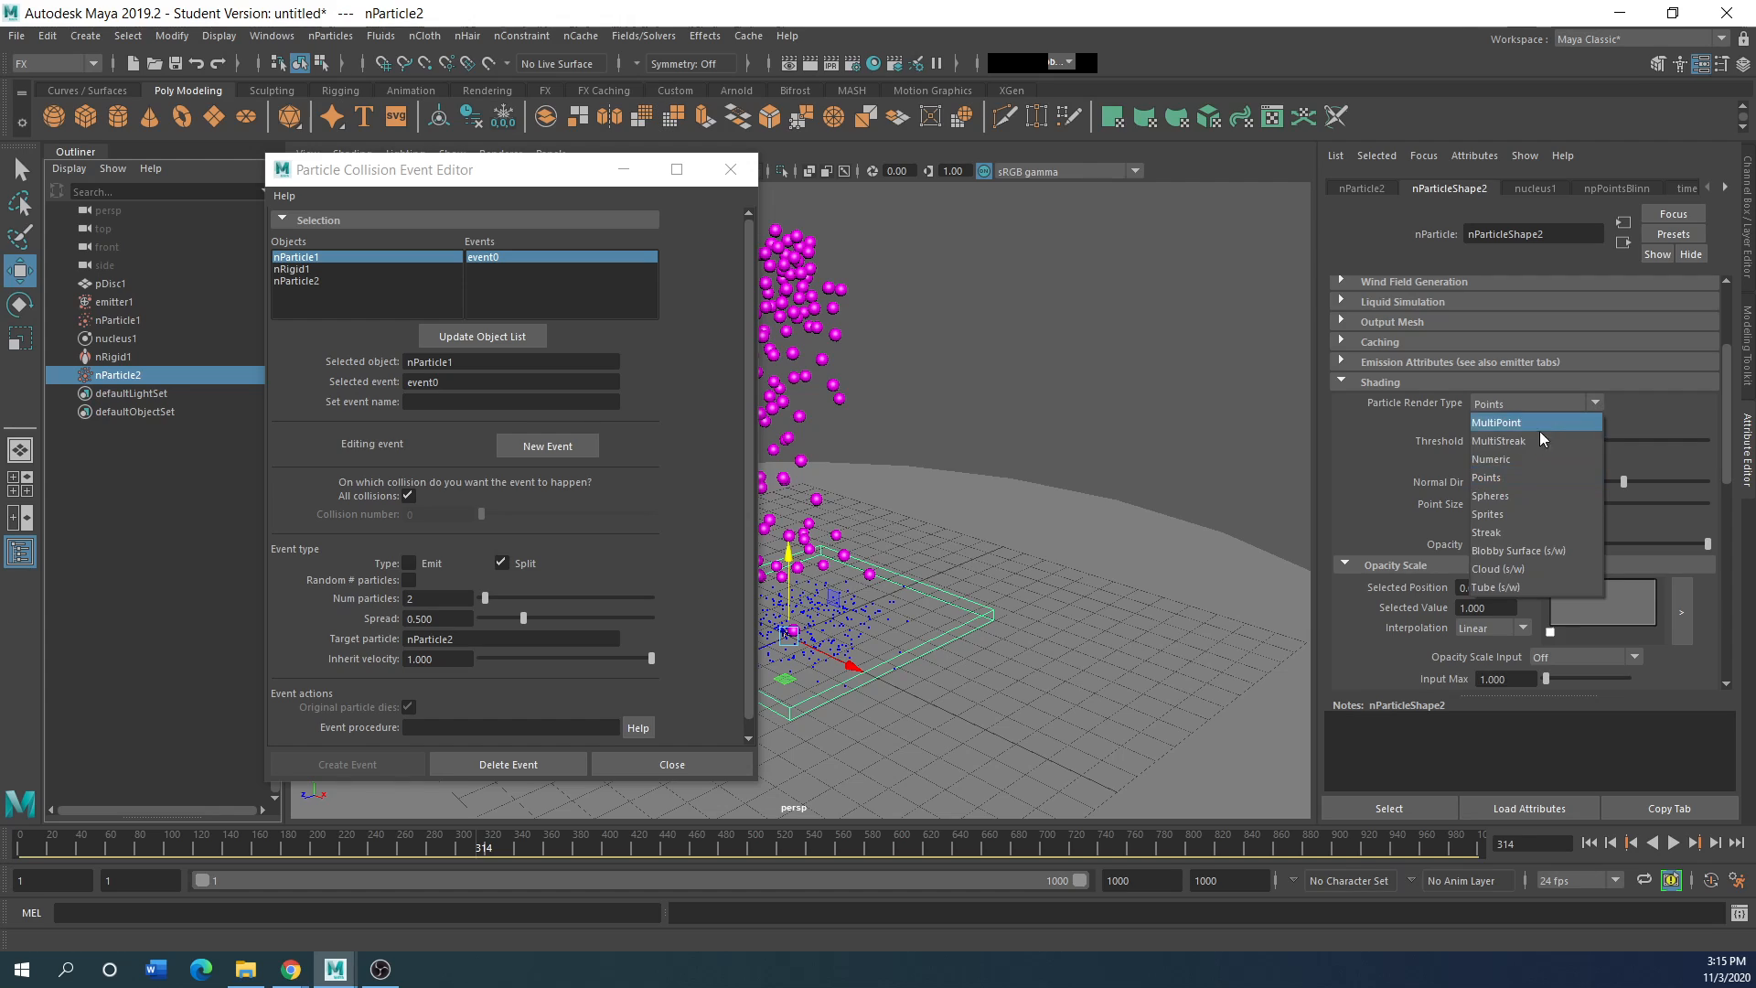
left_click(1513, 494)
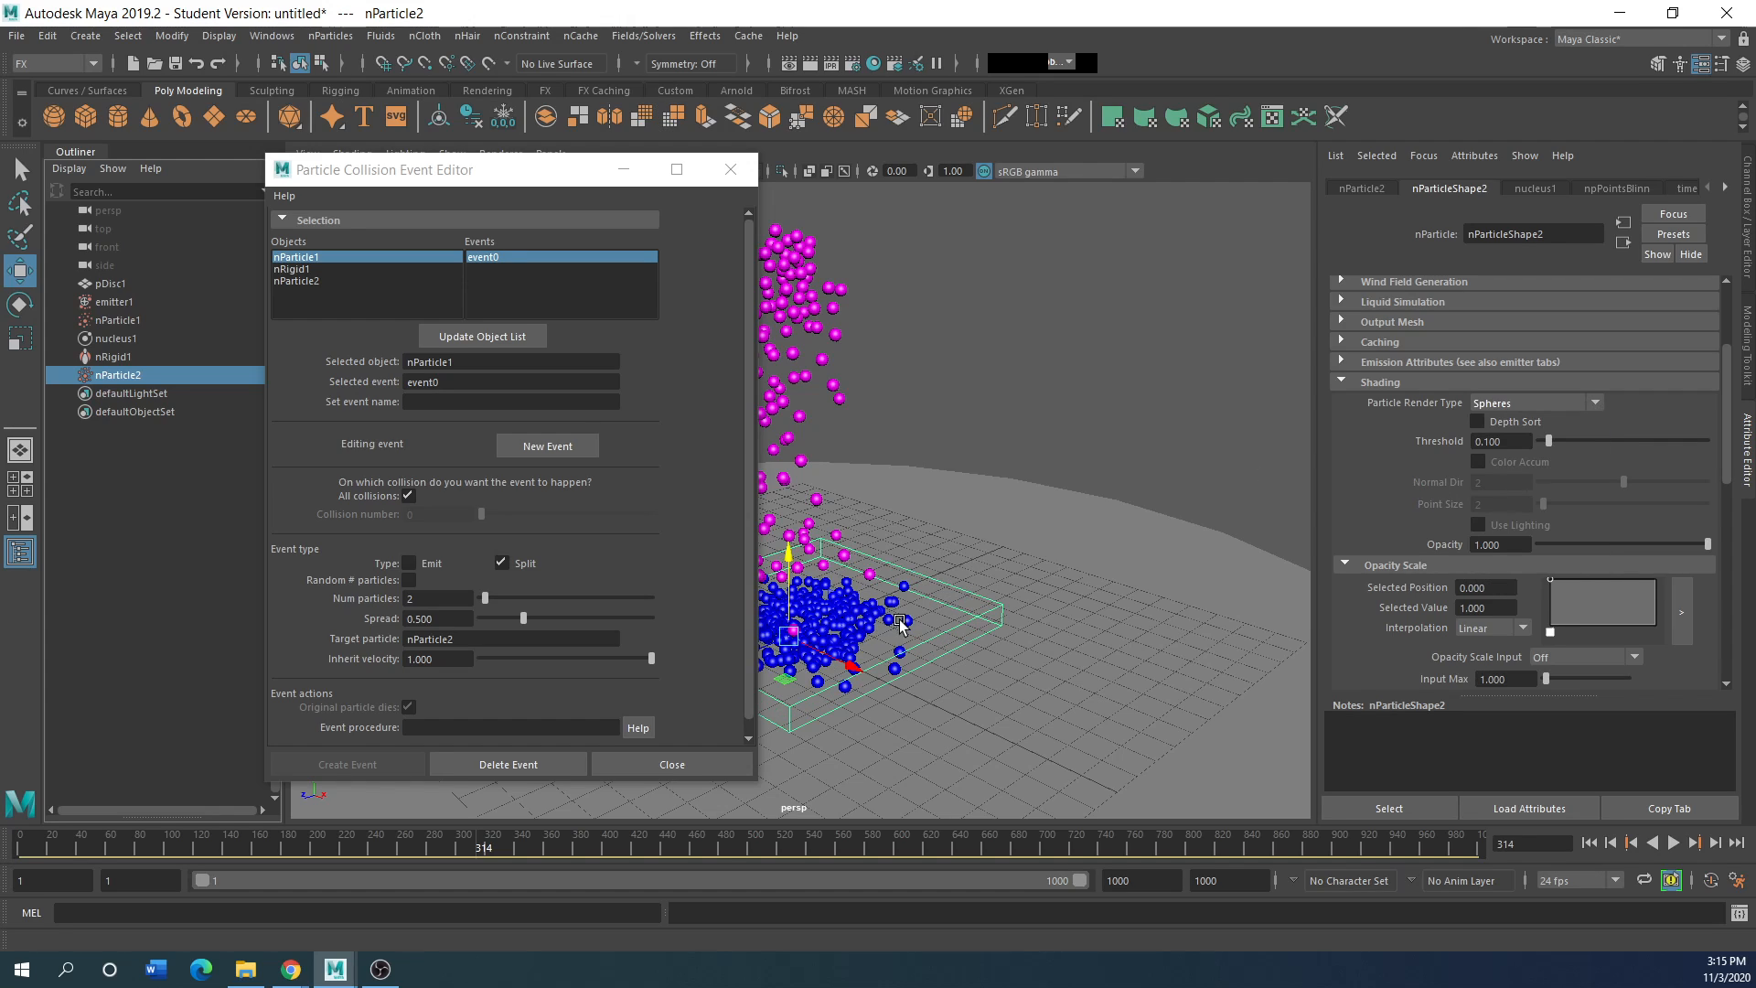
Step: Set the particle size radius of nParticle2 to 0.08
scroll(1435, 576, "up", 3)
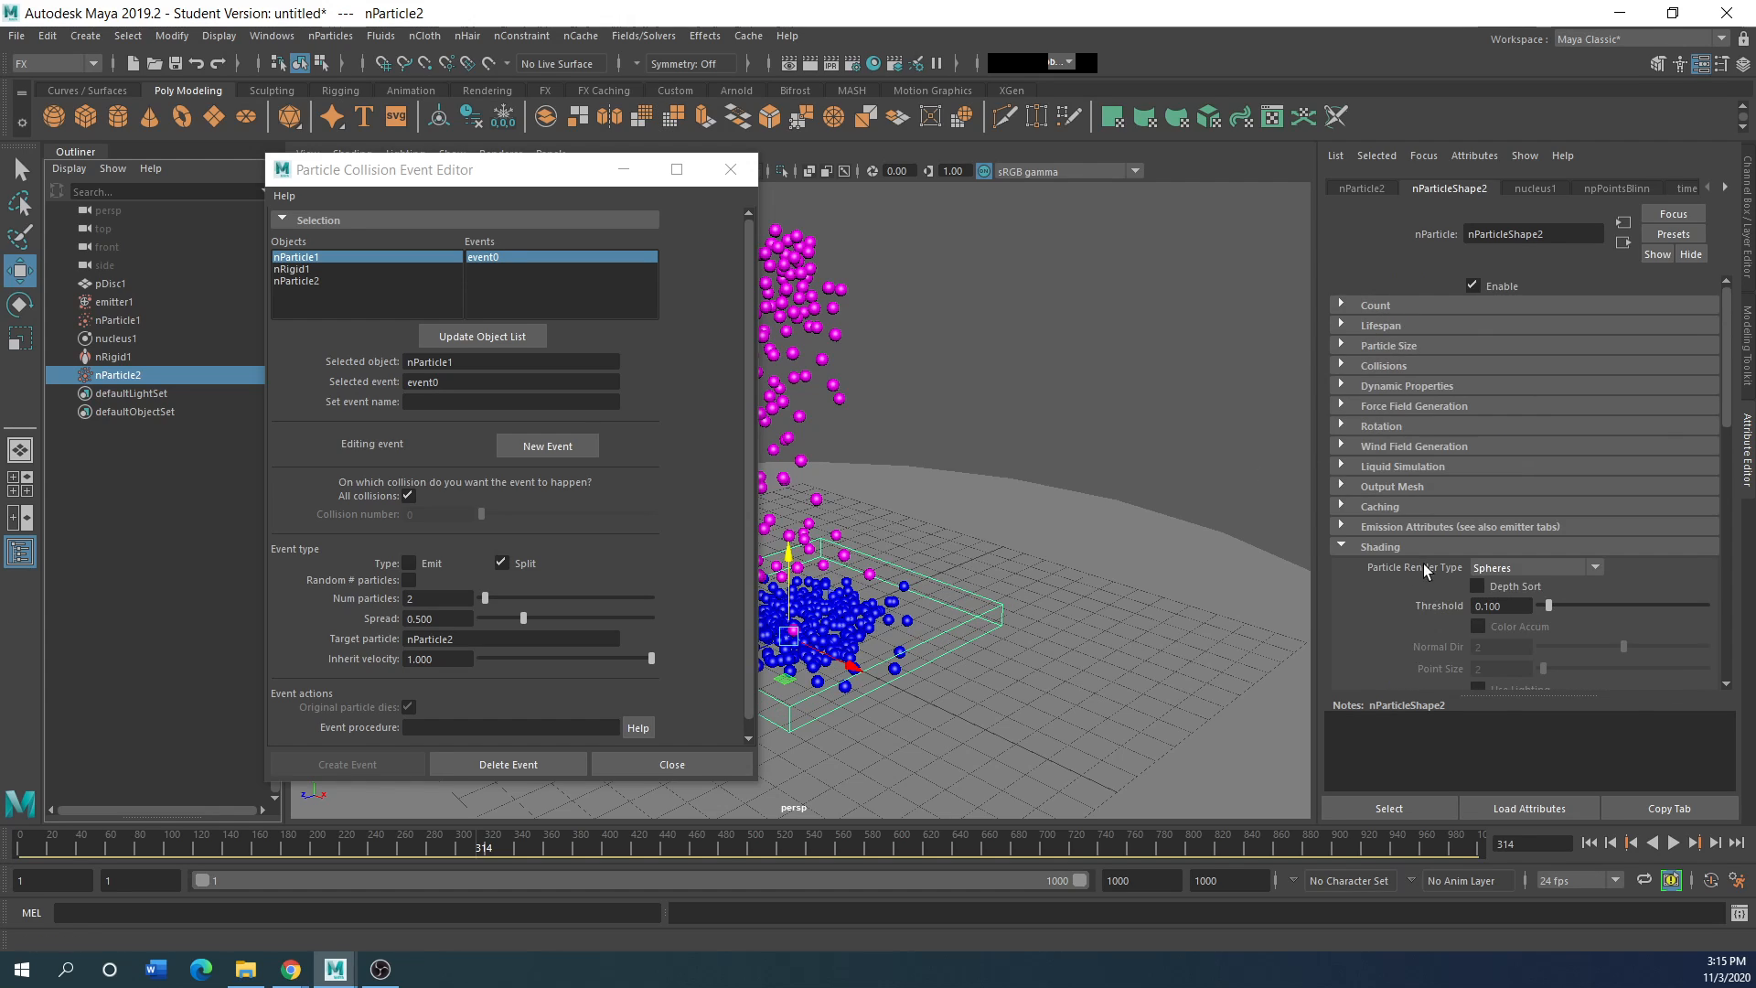
left_click(1342, 345)
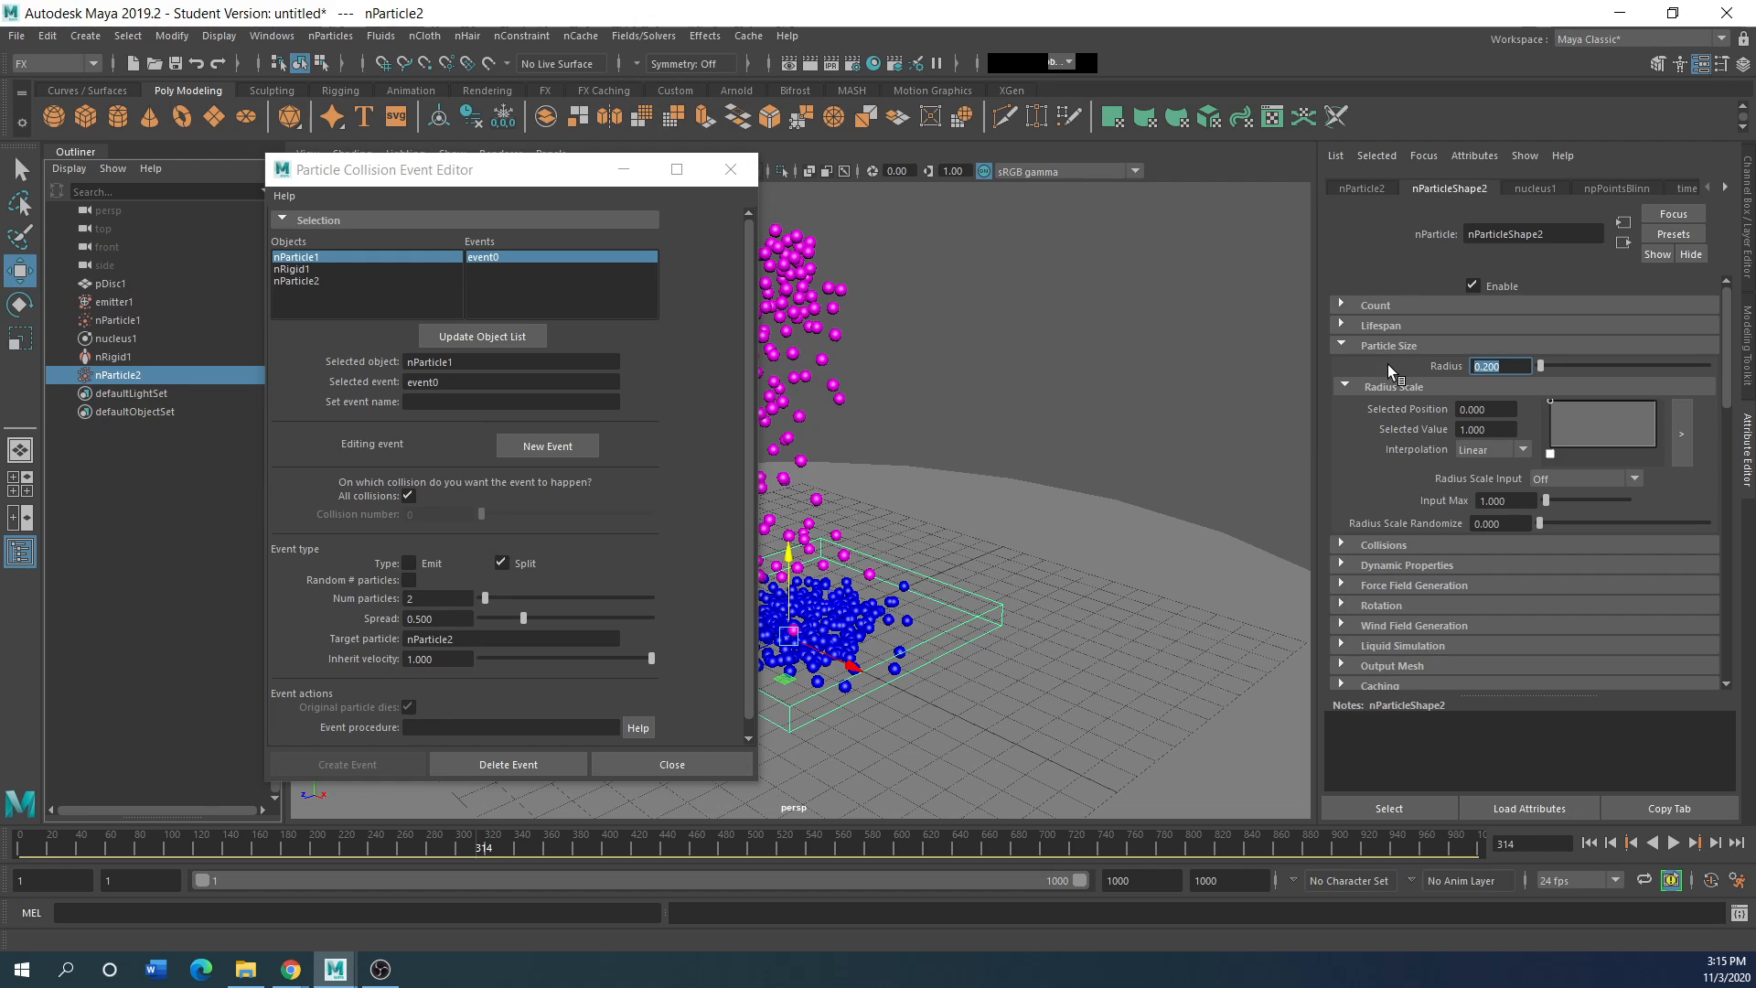
type(".08")
key("Return")
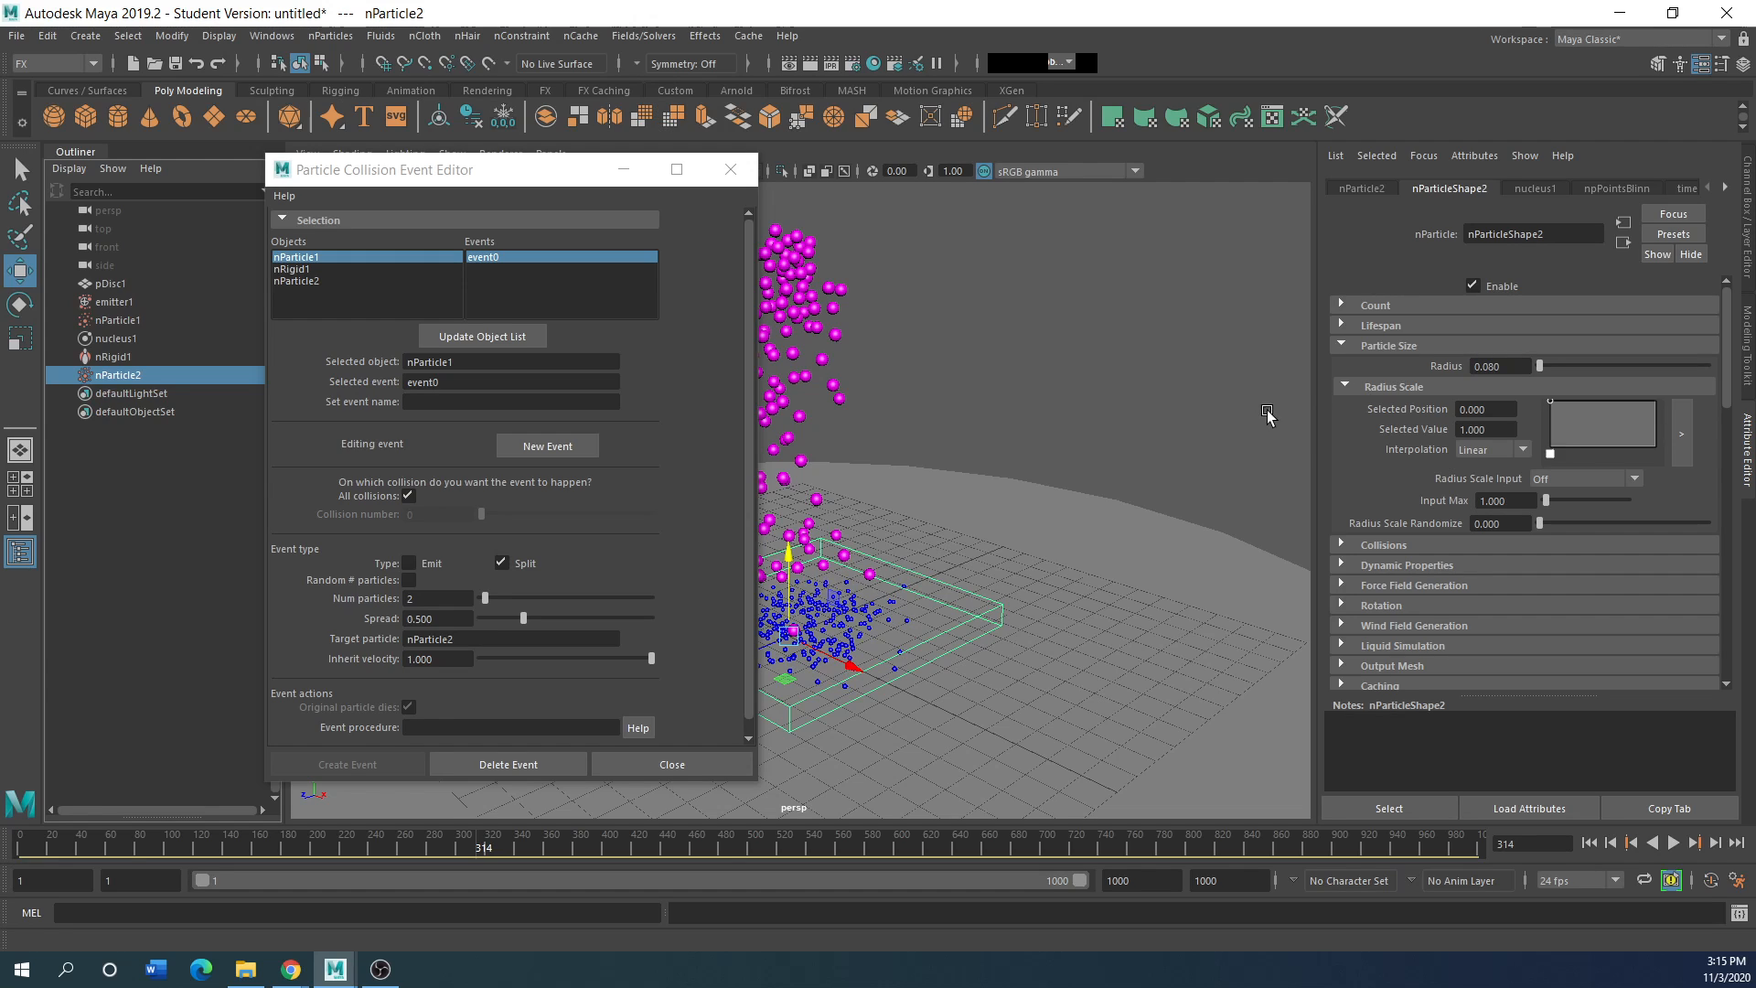
Step: Replay the simulation from the first frame and examine the magenta spheres splitting into small blue ones on the disc
scroll(902, 684, "up", 4)
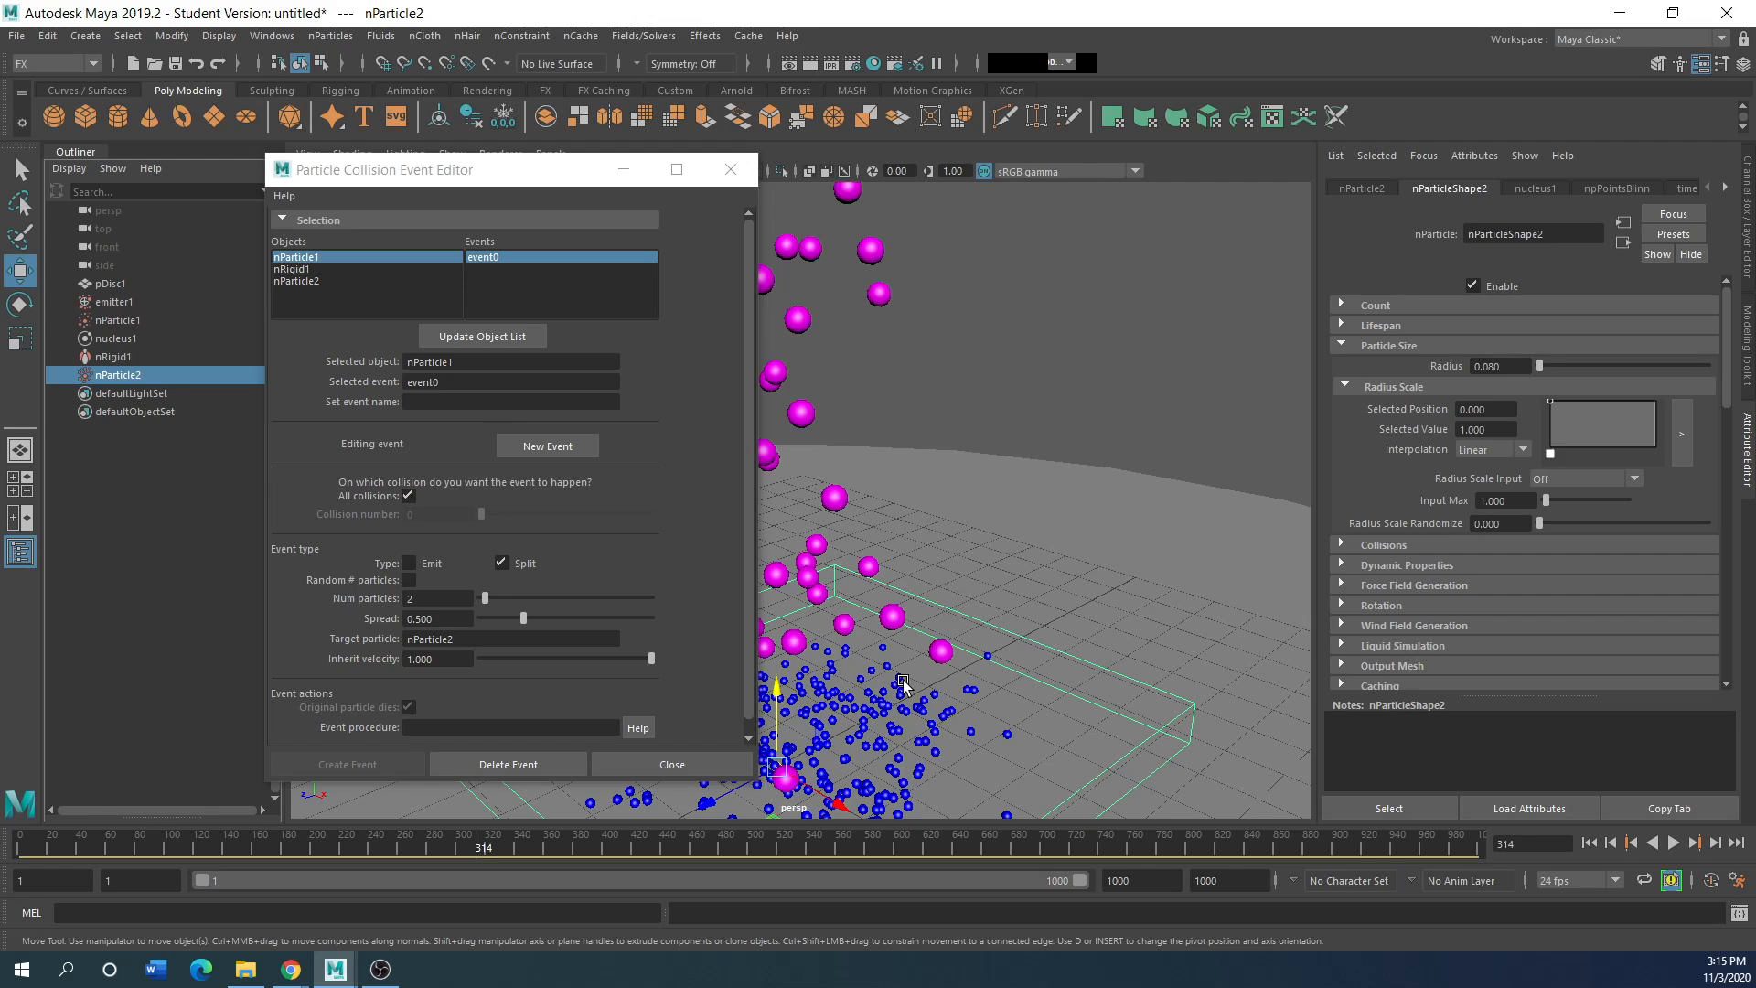
left_click(1590, 842)
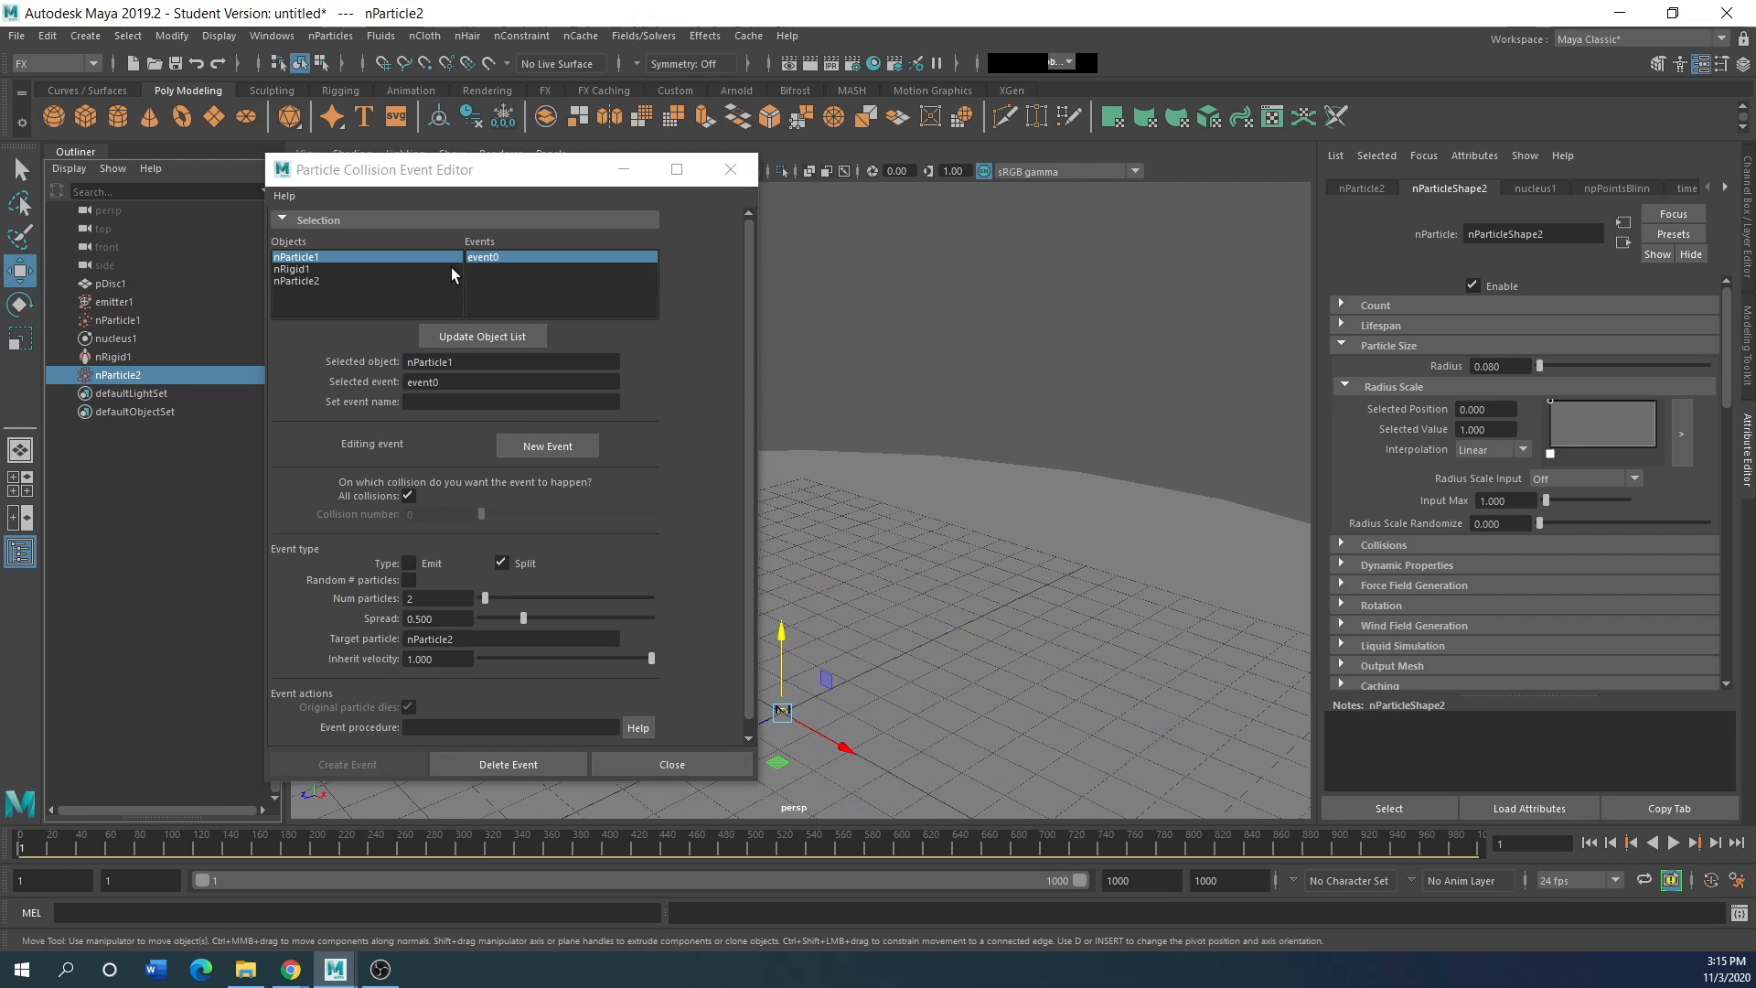
left_click_drag(457, 187, 253, 213)
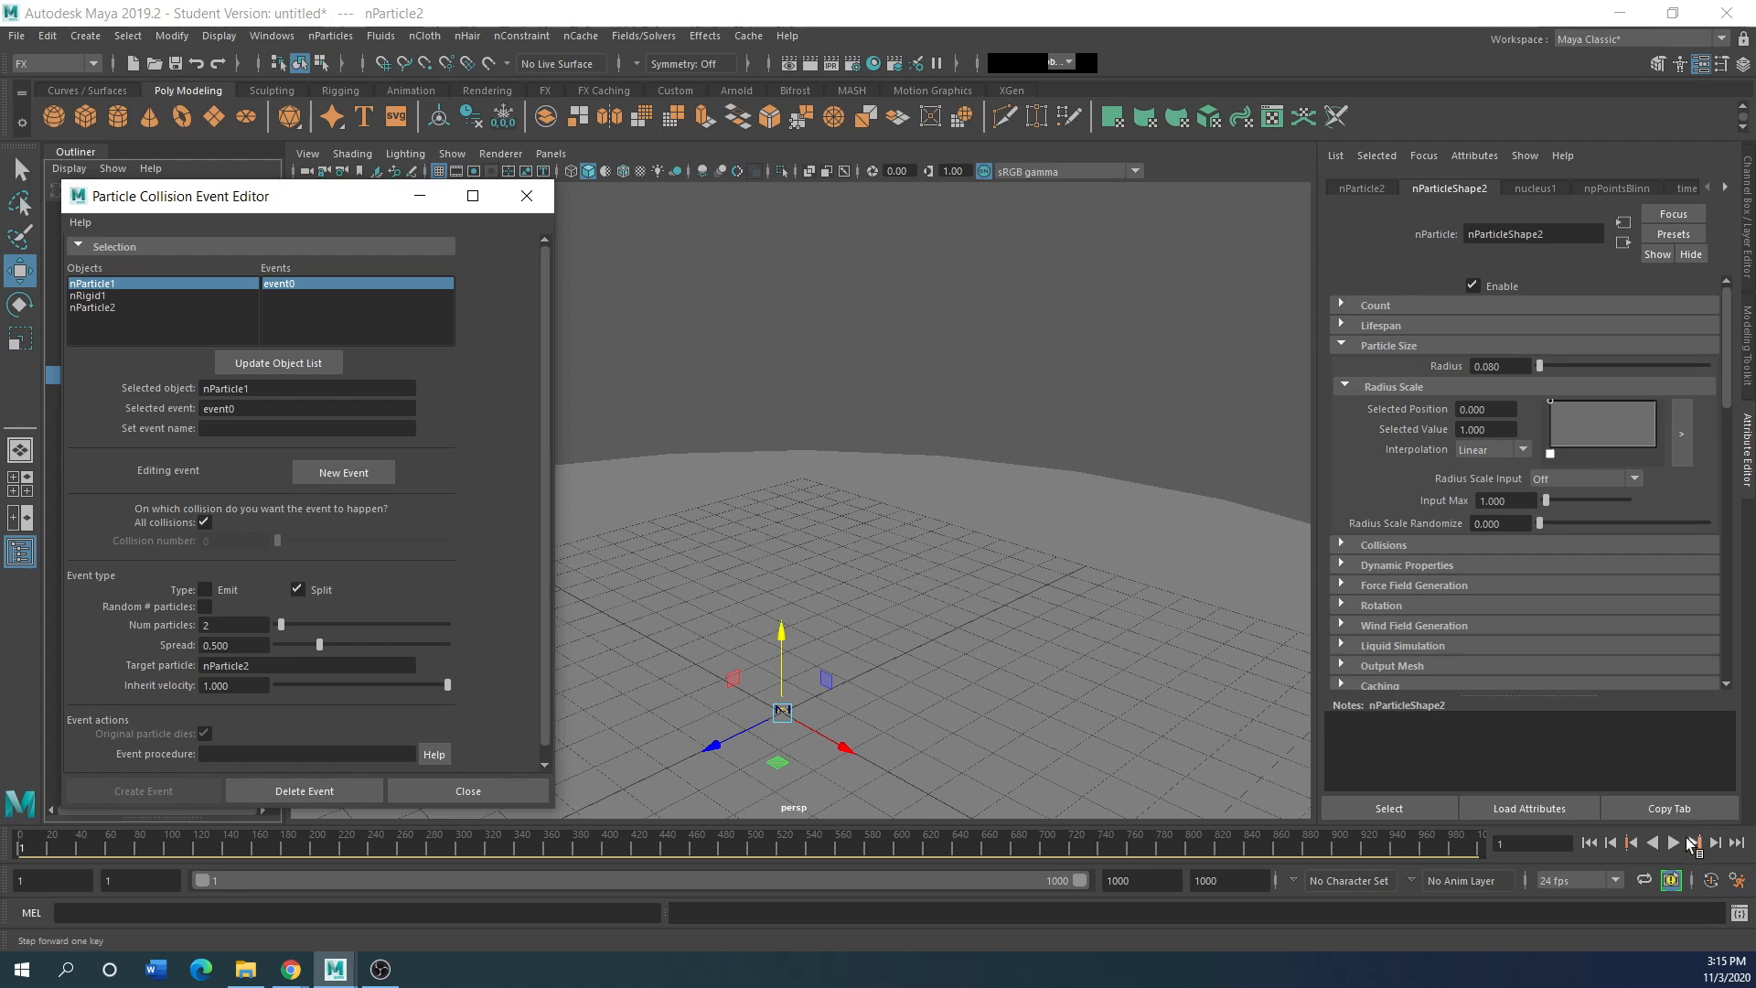
left_click(1672, 842)
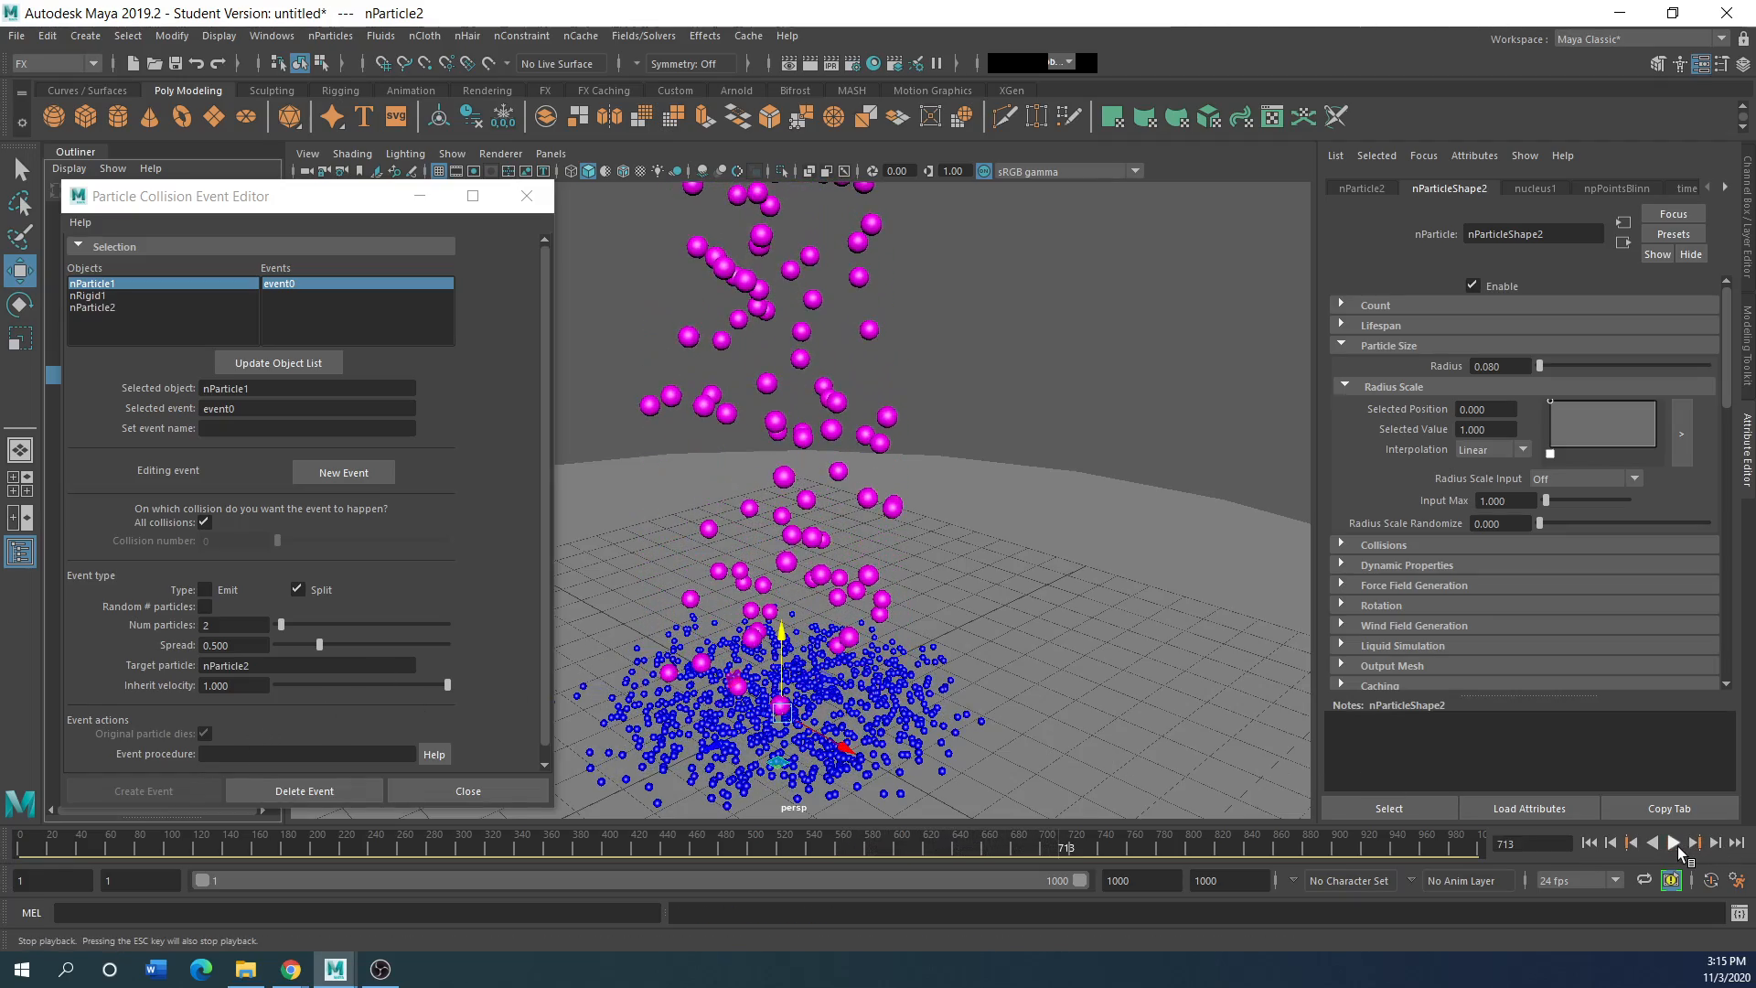
key("Escape")
Step: Reopen the Particle Collision Event Editor for nParticle2 and create a Split event with 2 particles
left_click_drag(217, 198, 1156, 169)
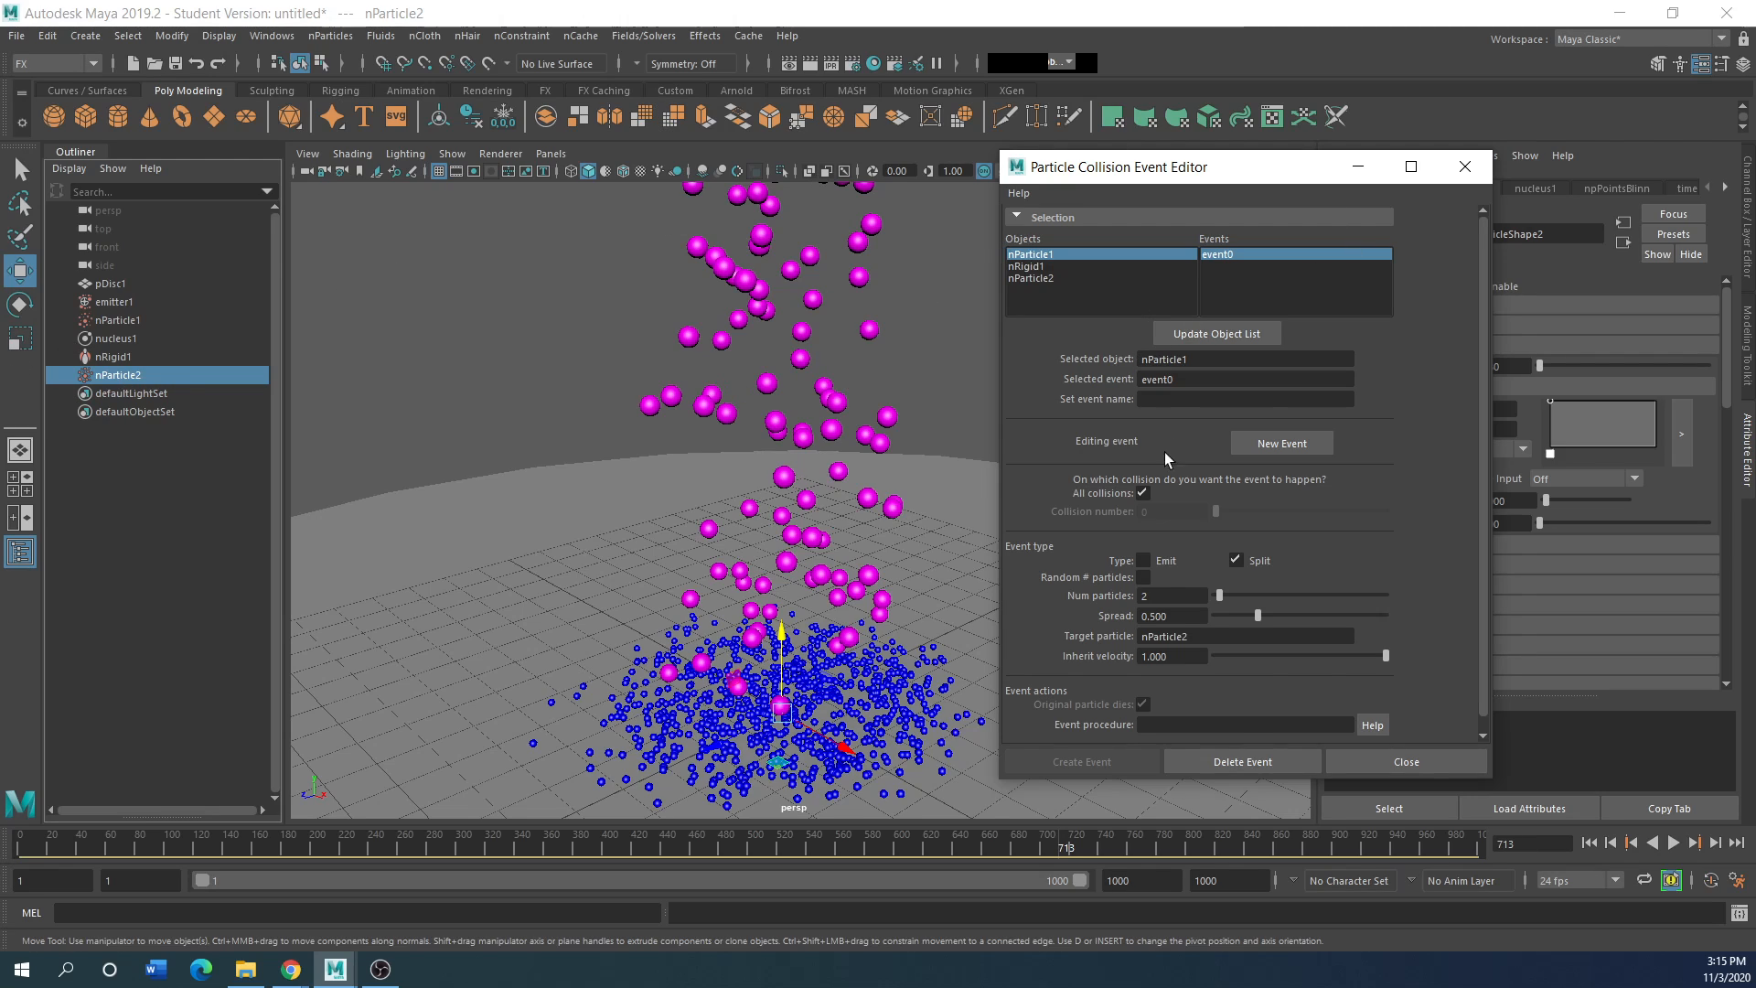
left_click(1464, 166)
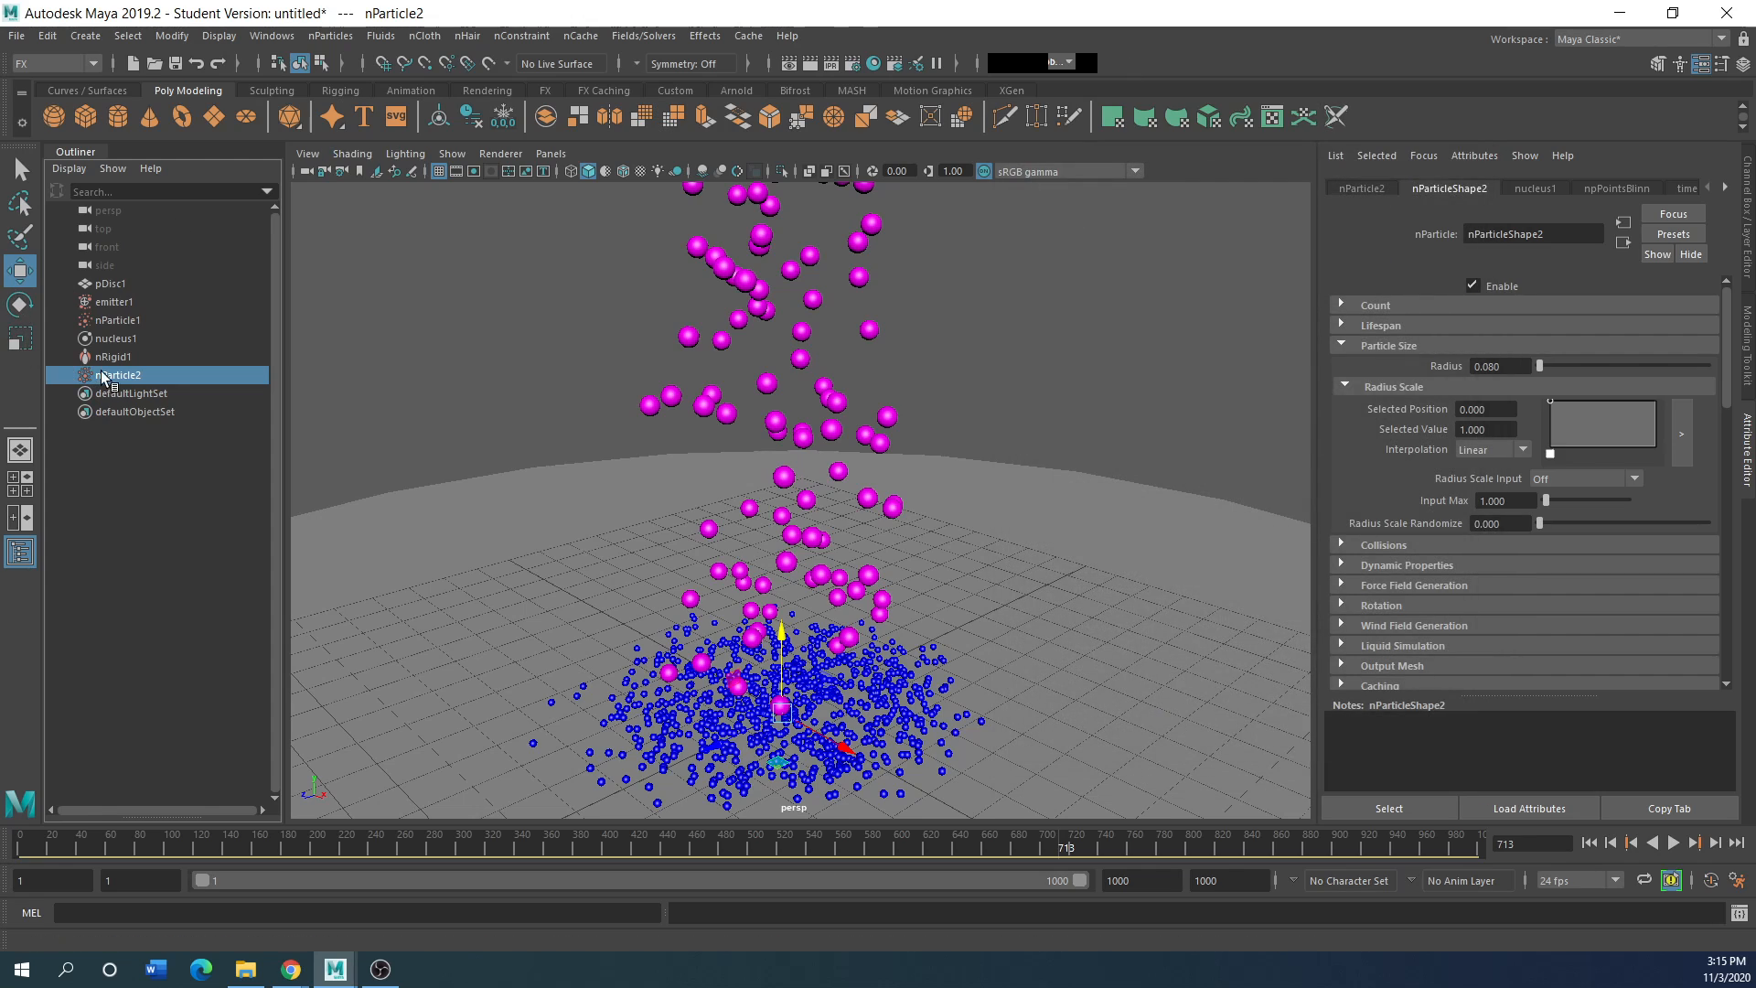
left_click(110, 376)
left_click(330, 35)
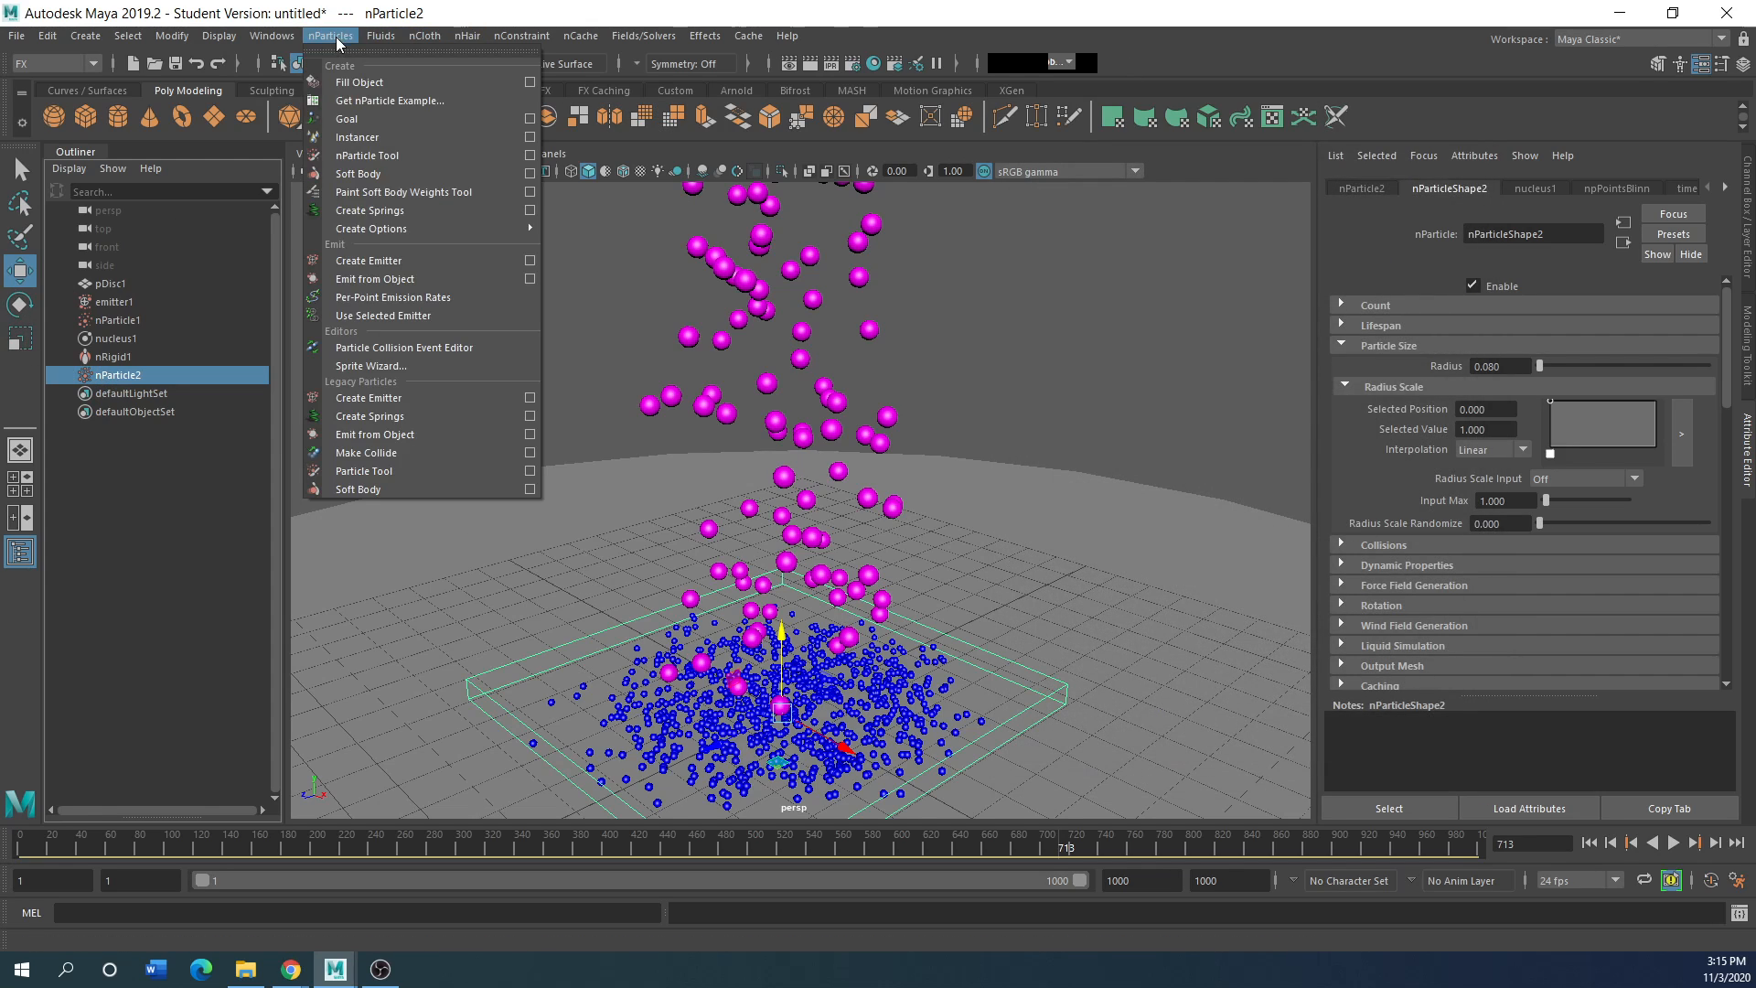
left_click(398, 349)
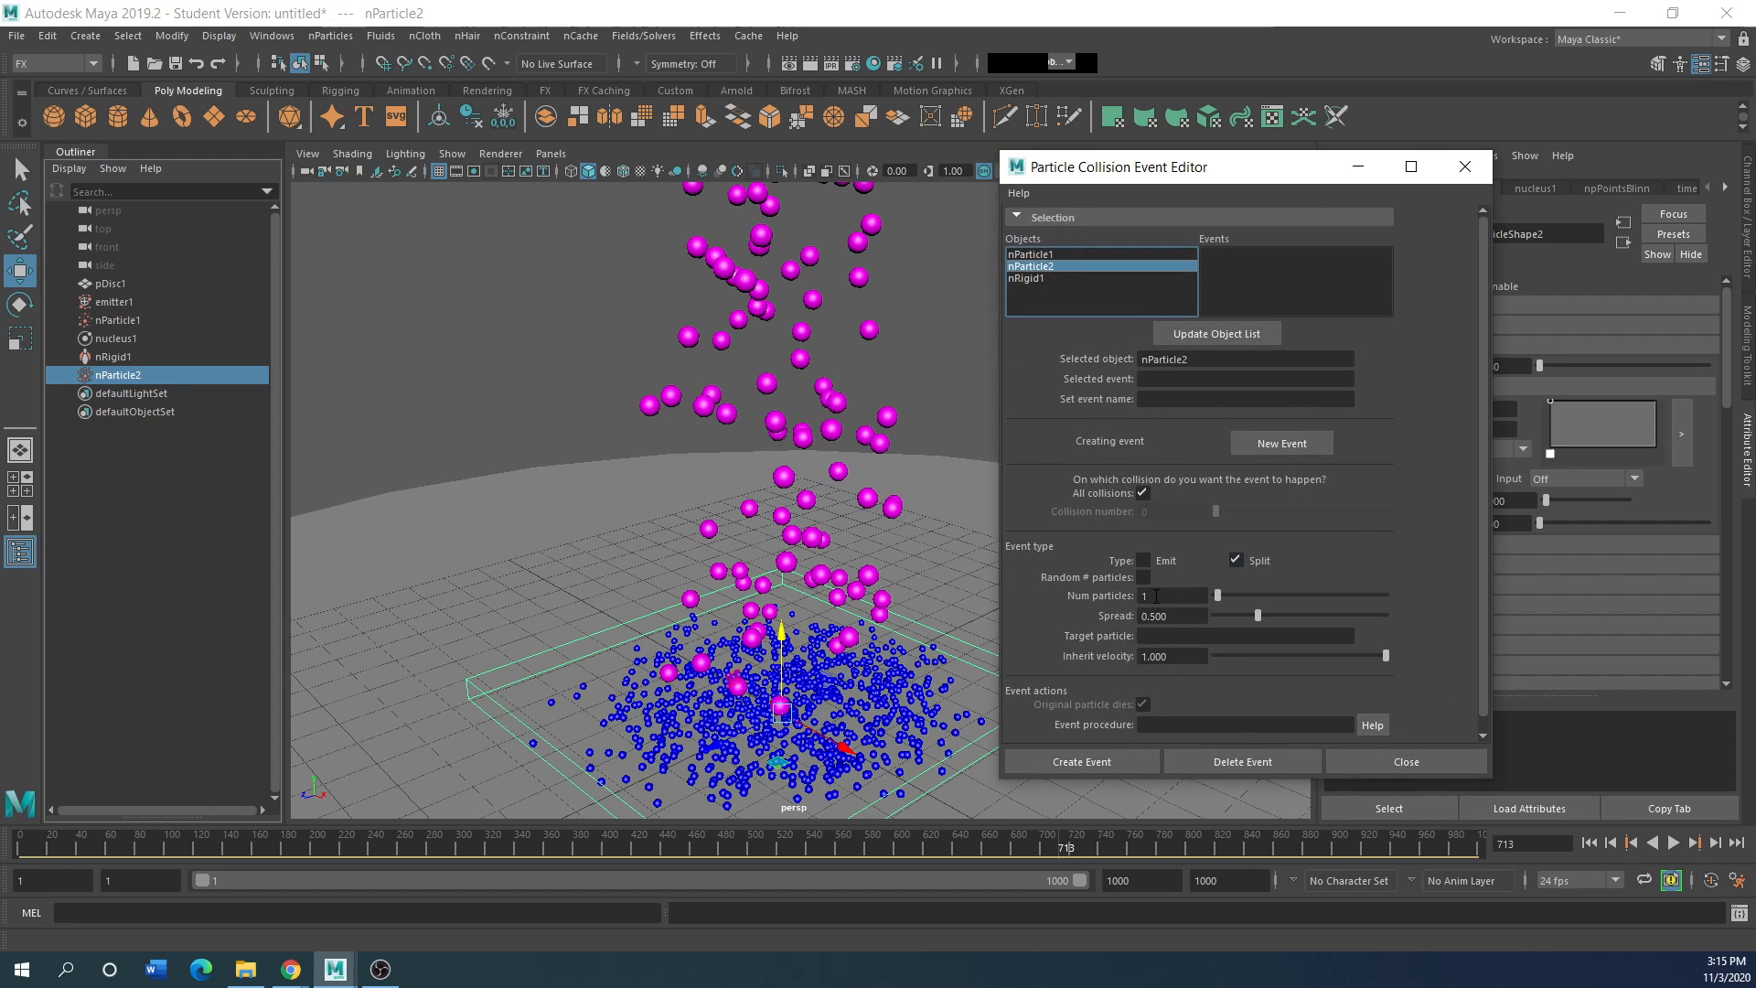
left_click(1147, 596)
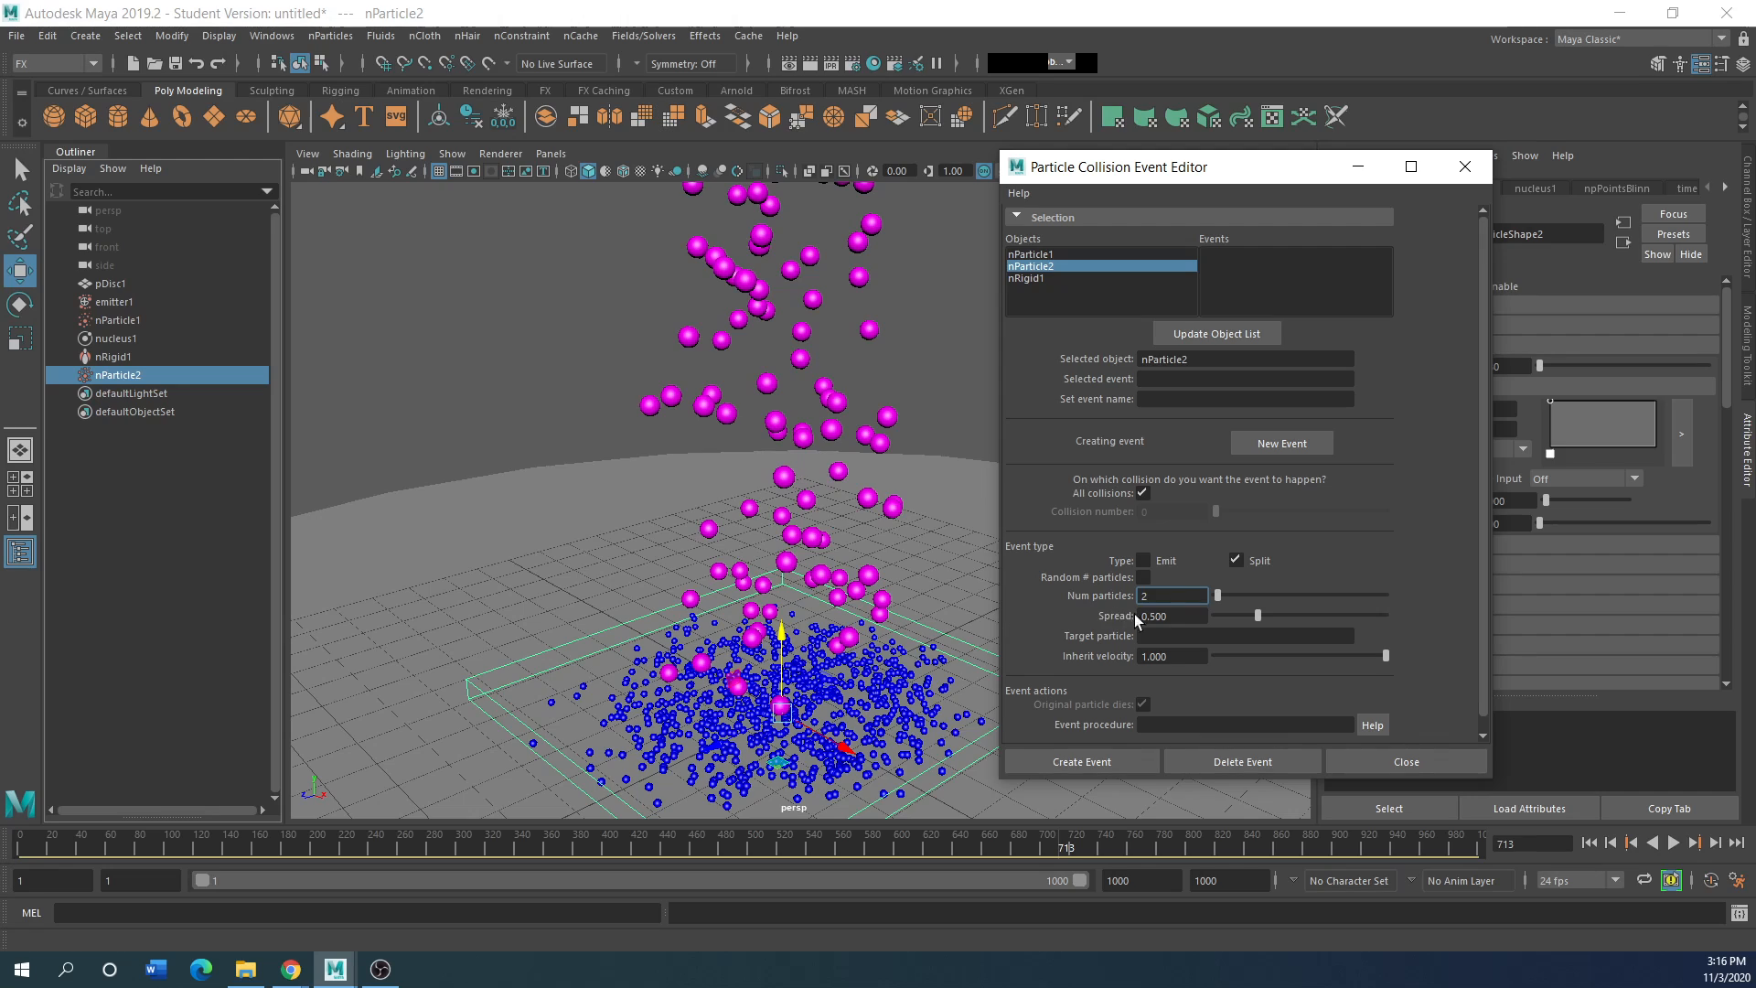
left_click(1086, 760)
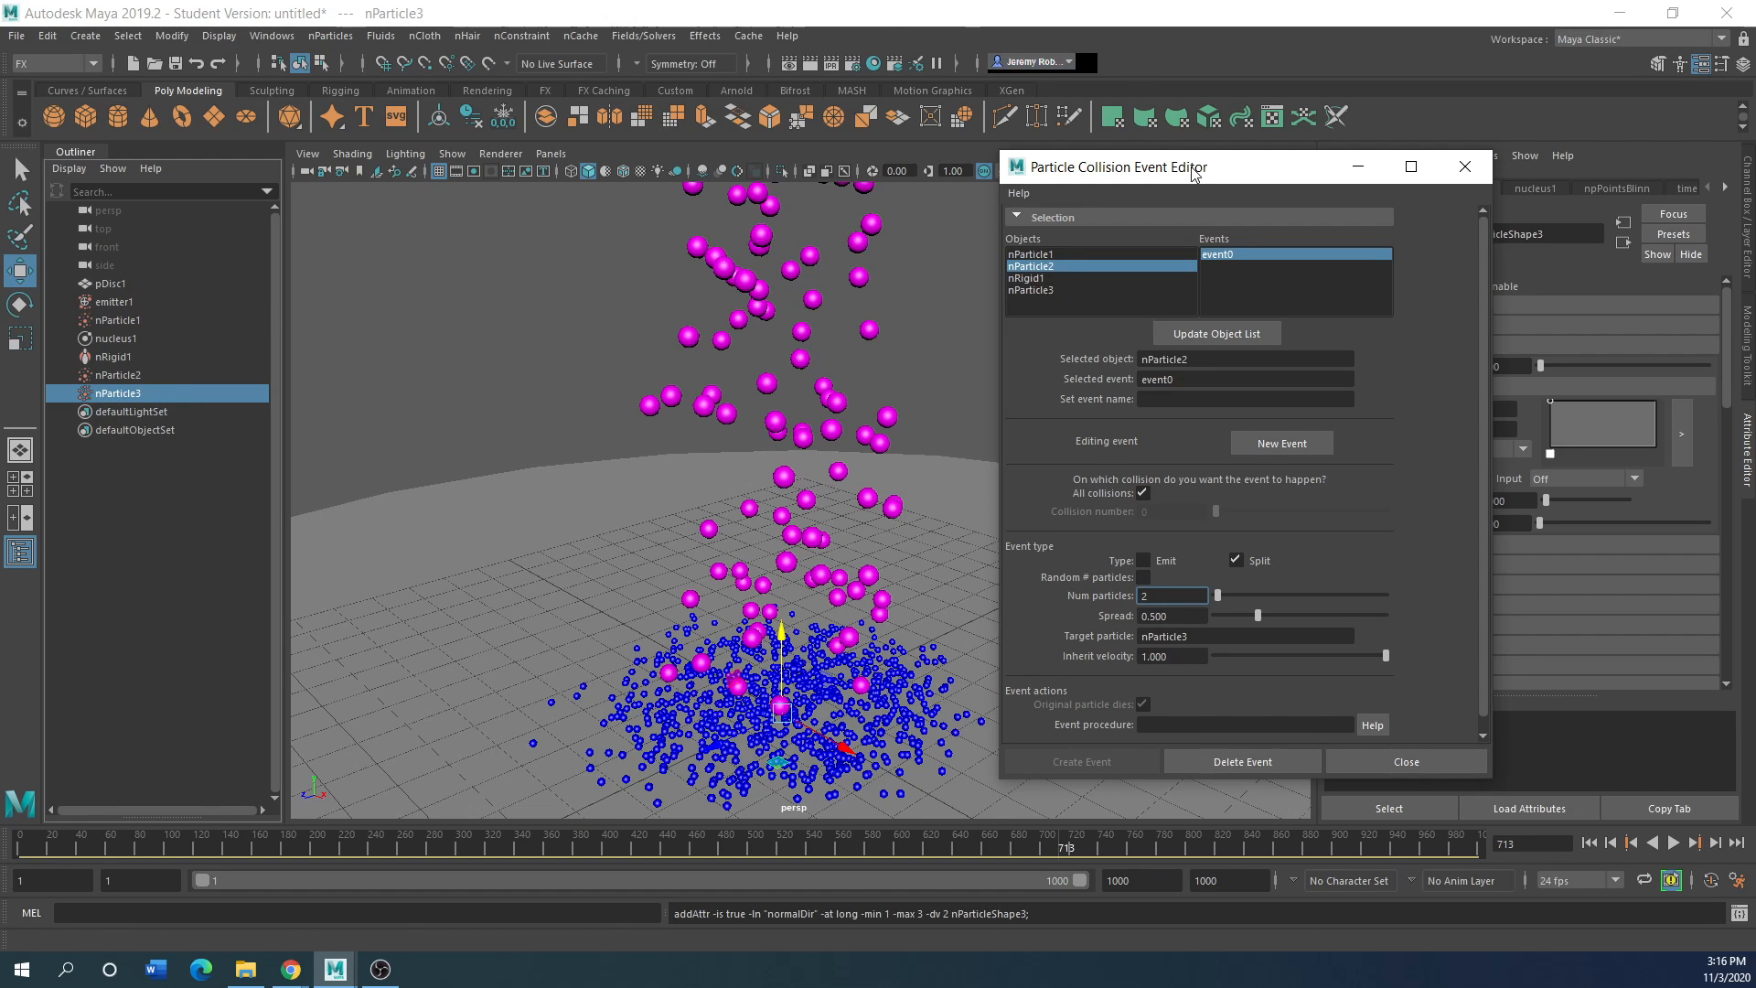
Step: Move the collision event editor aside and set the particle render type of nParticle3 to Spheres
left_click_drag(1192, 173, 453, 200)
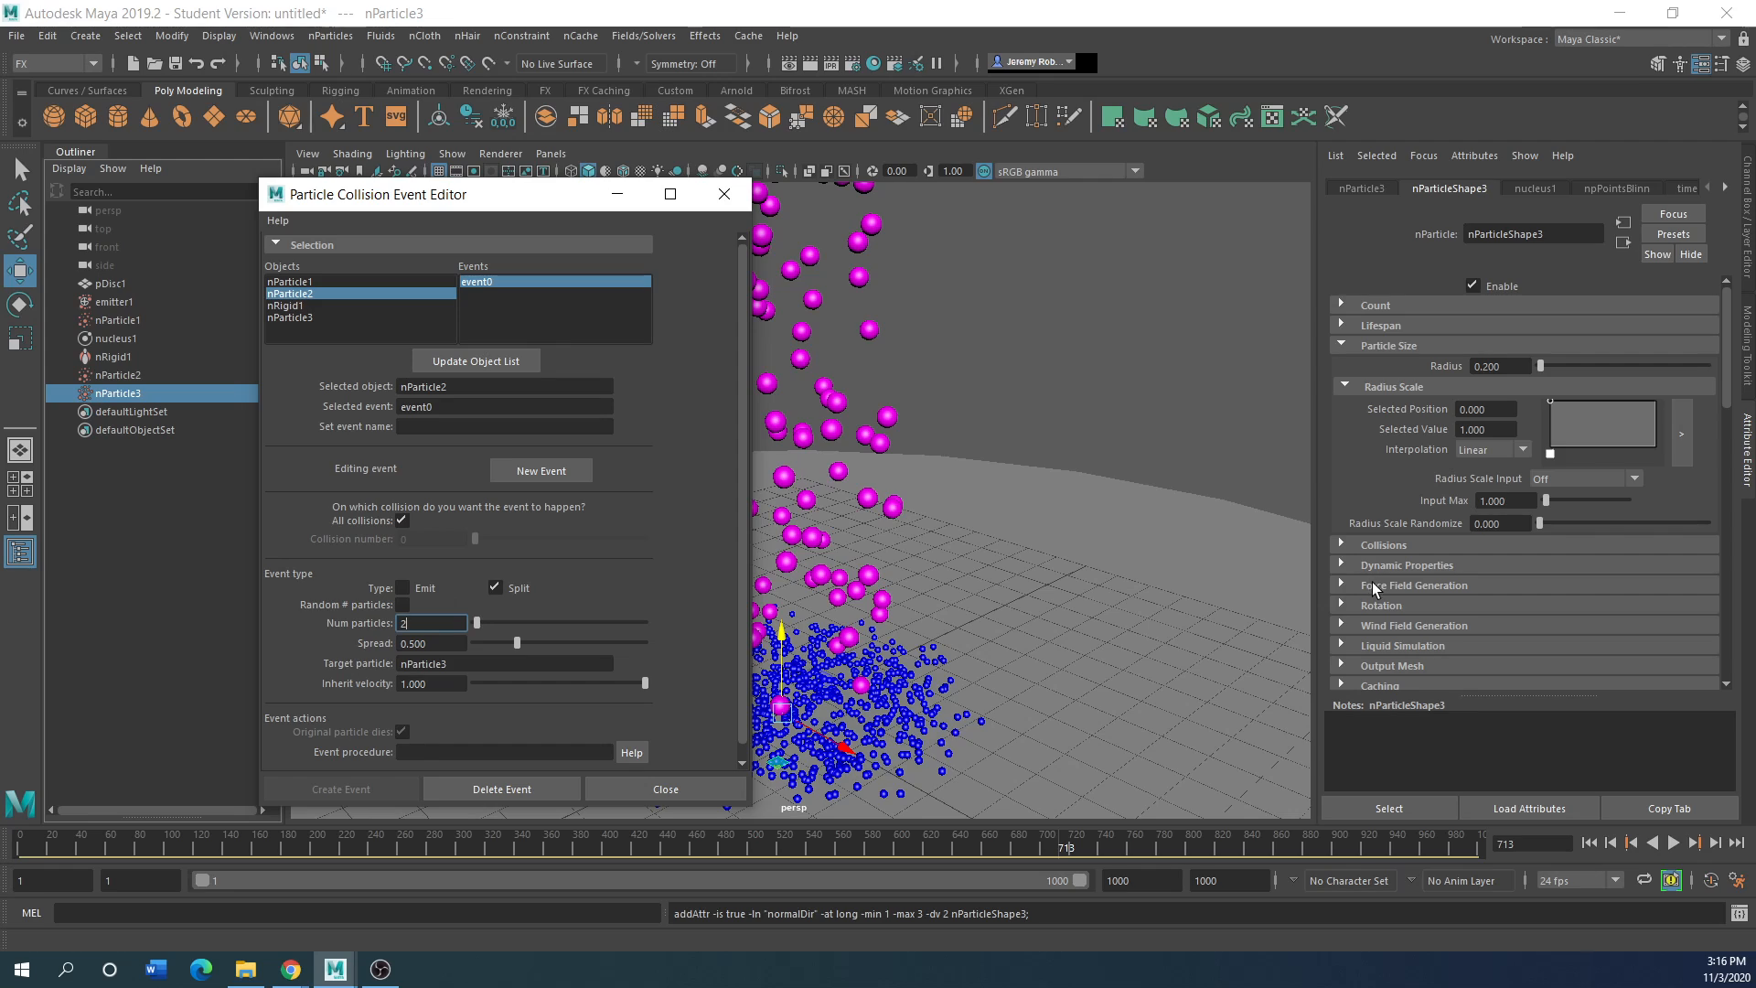
scroll(1379, 585, "down", 4)
scroll(1379, 594, "down", 4)
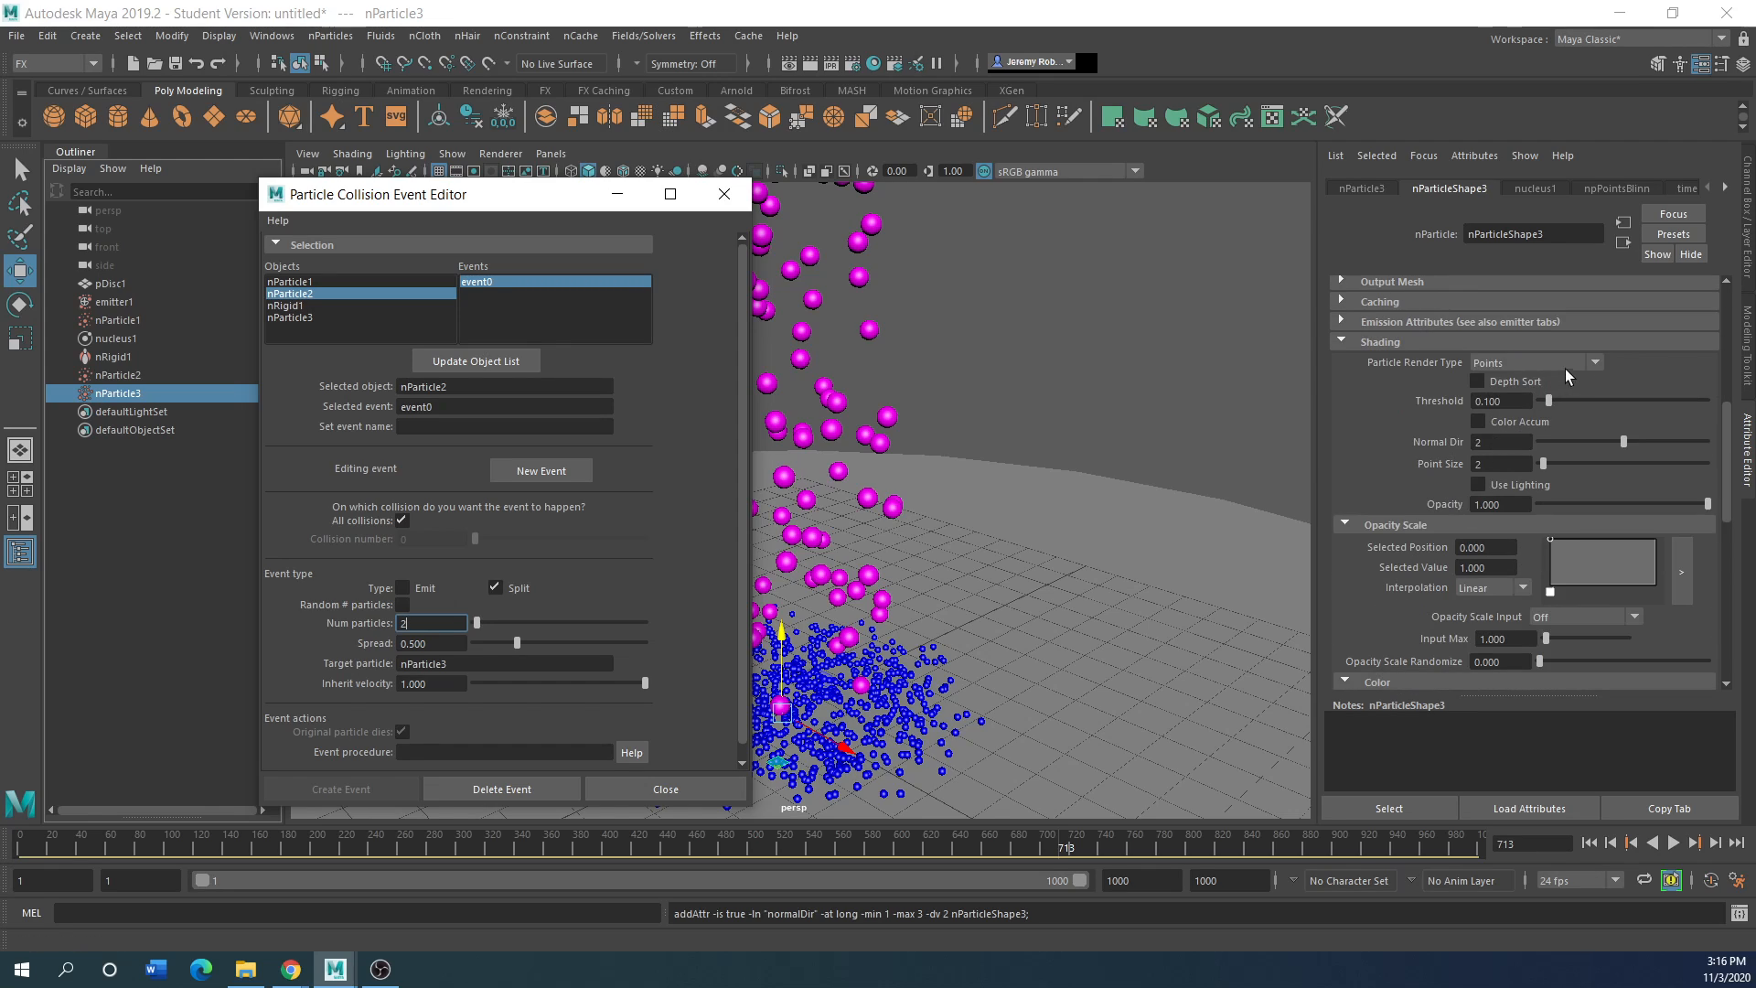
left_click(1602, 361)
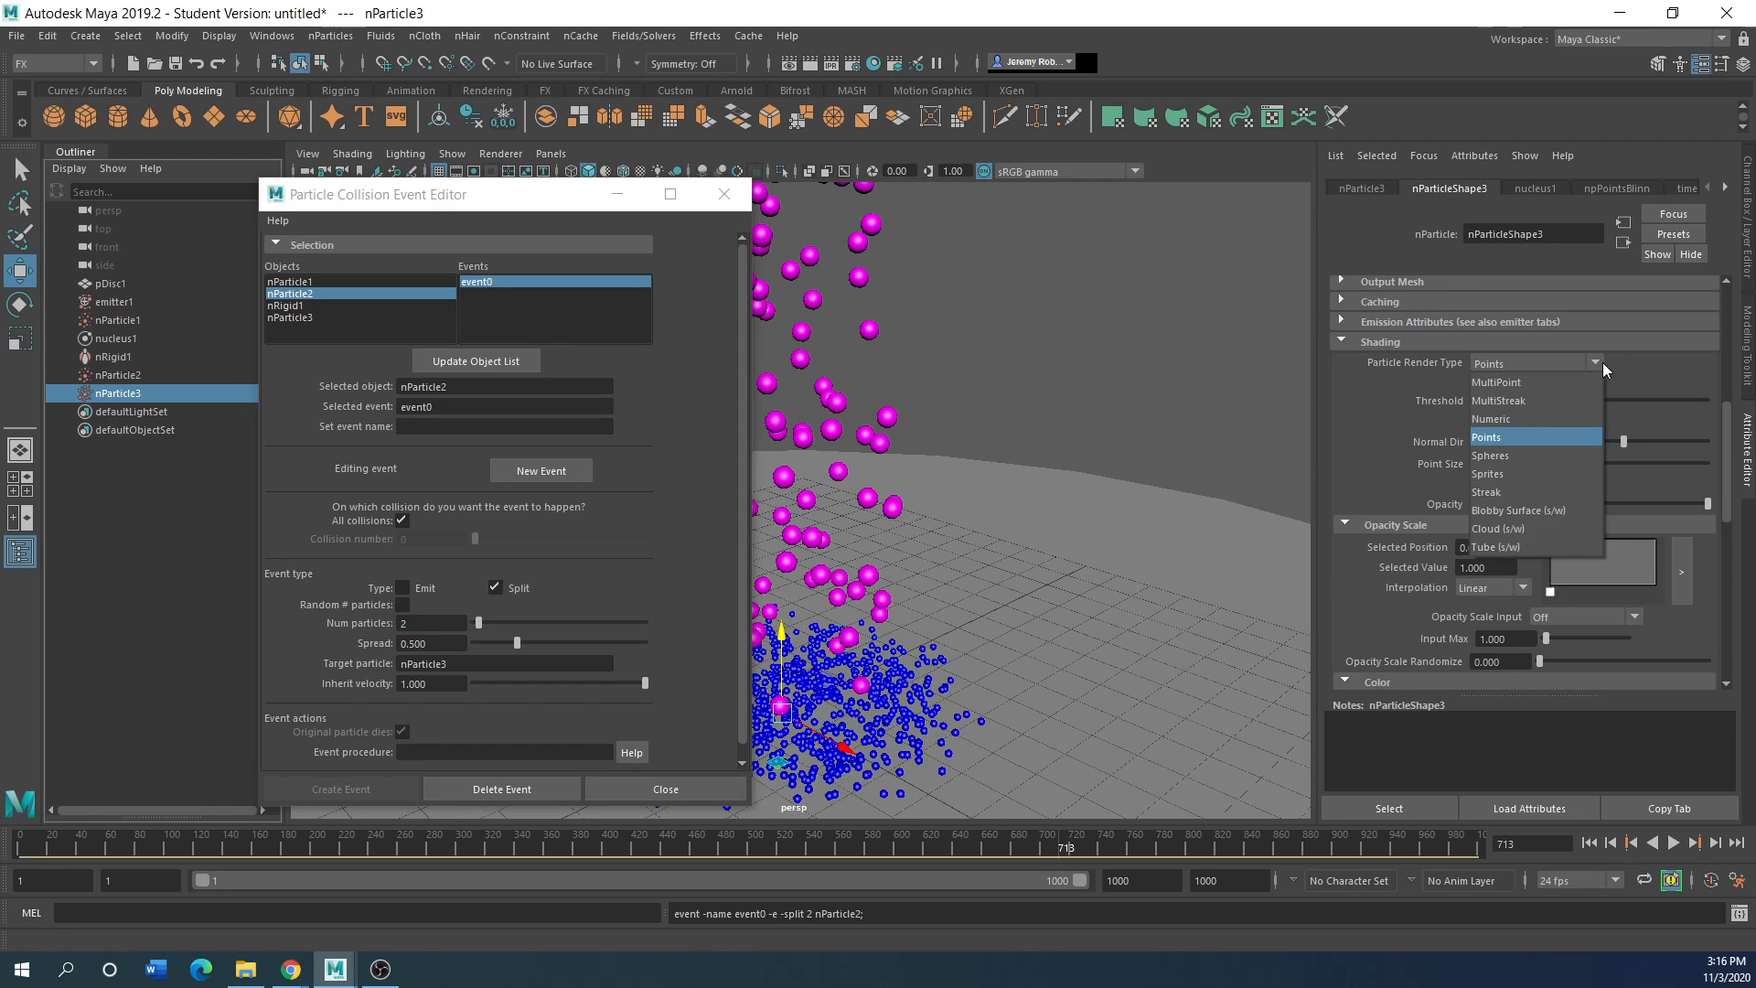
left_click(1517, 453)
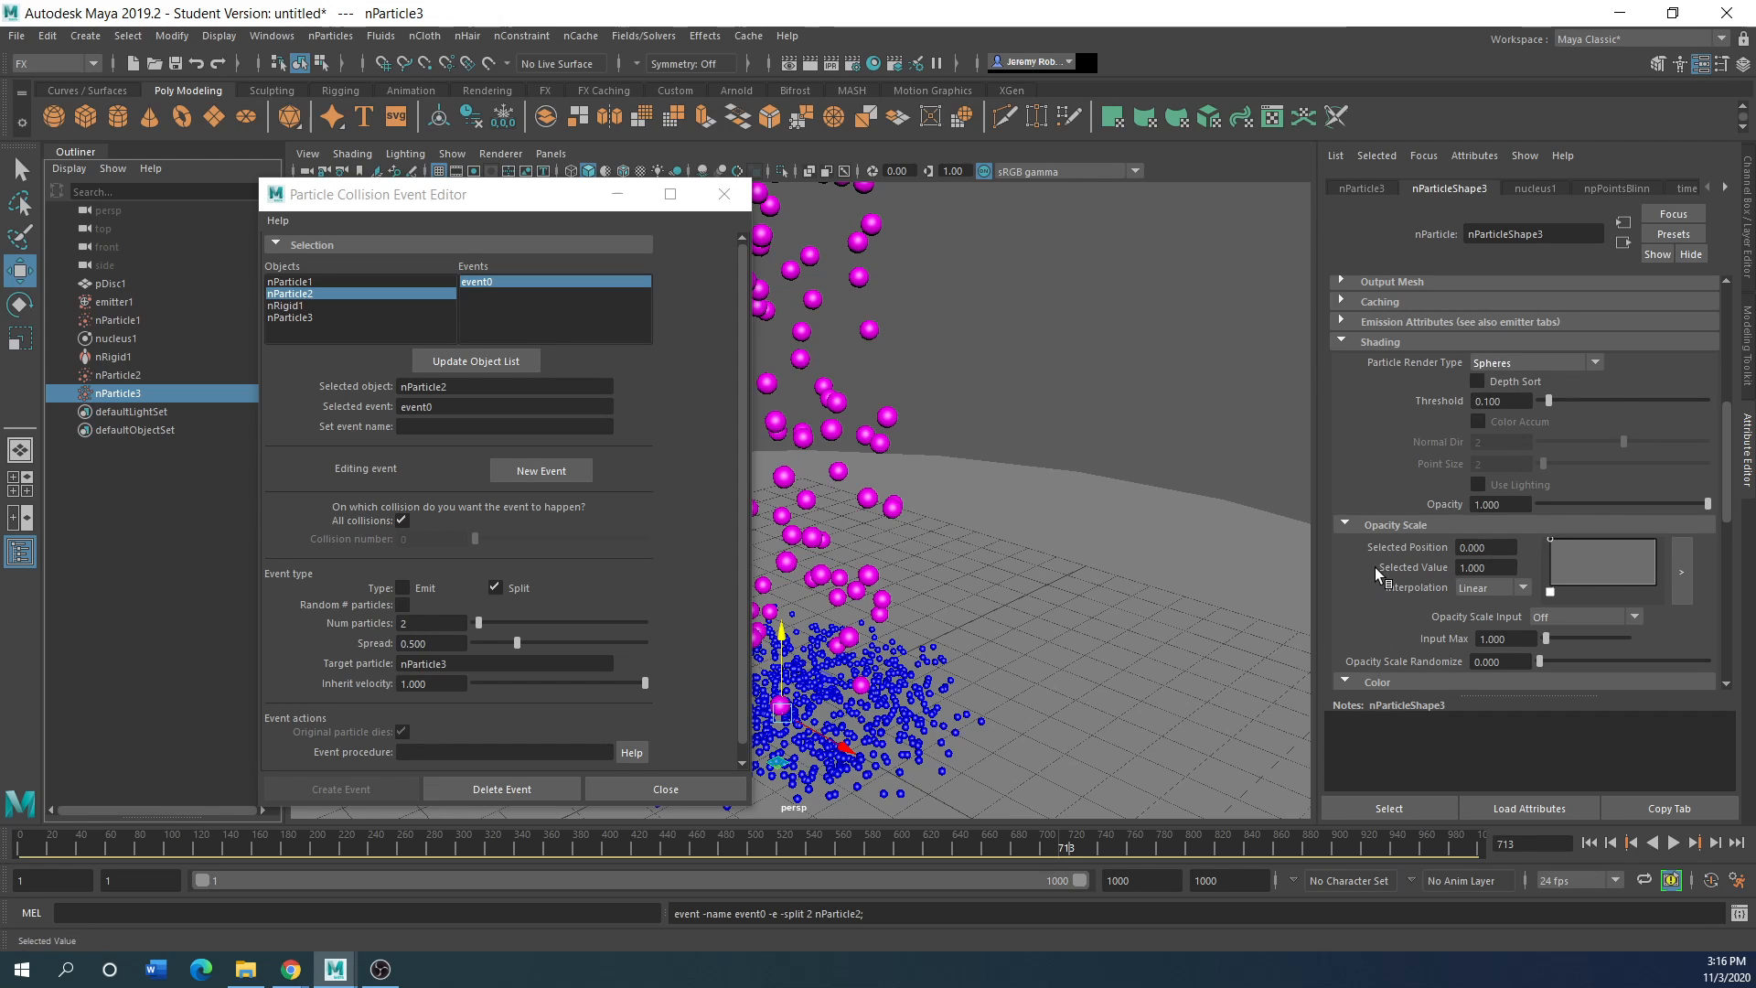
Step: Change the particle color of nParticle3 to yellow
scroll(1375, 567, "down", 4)
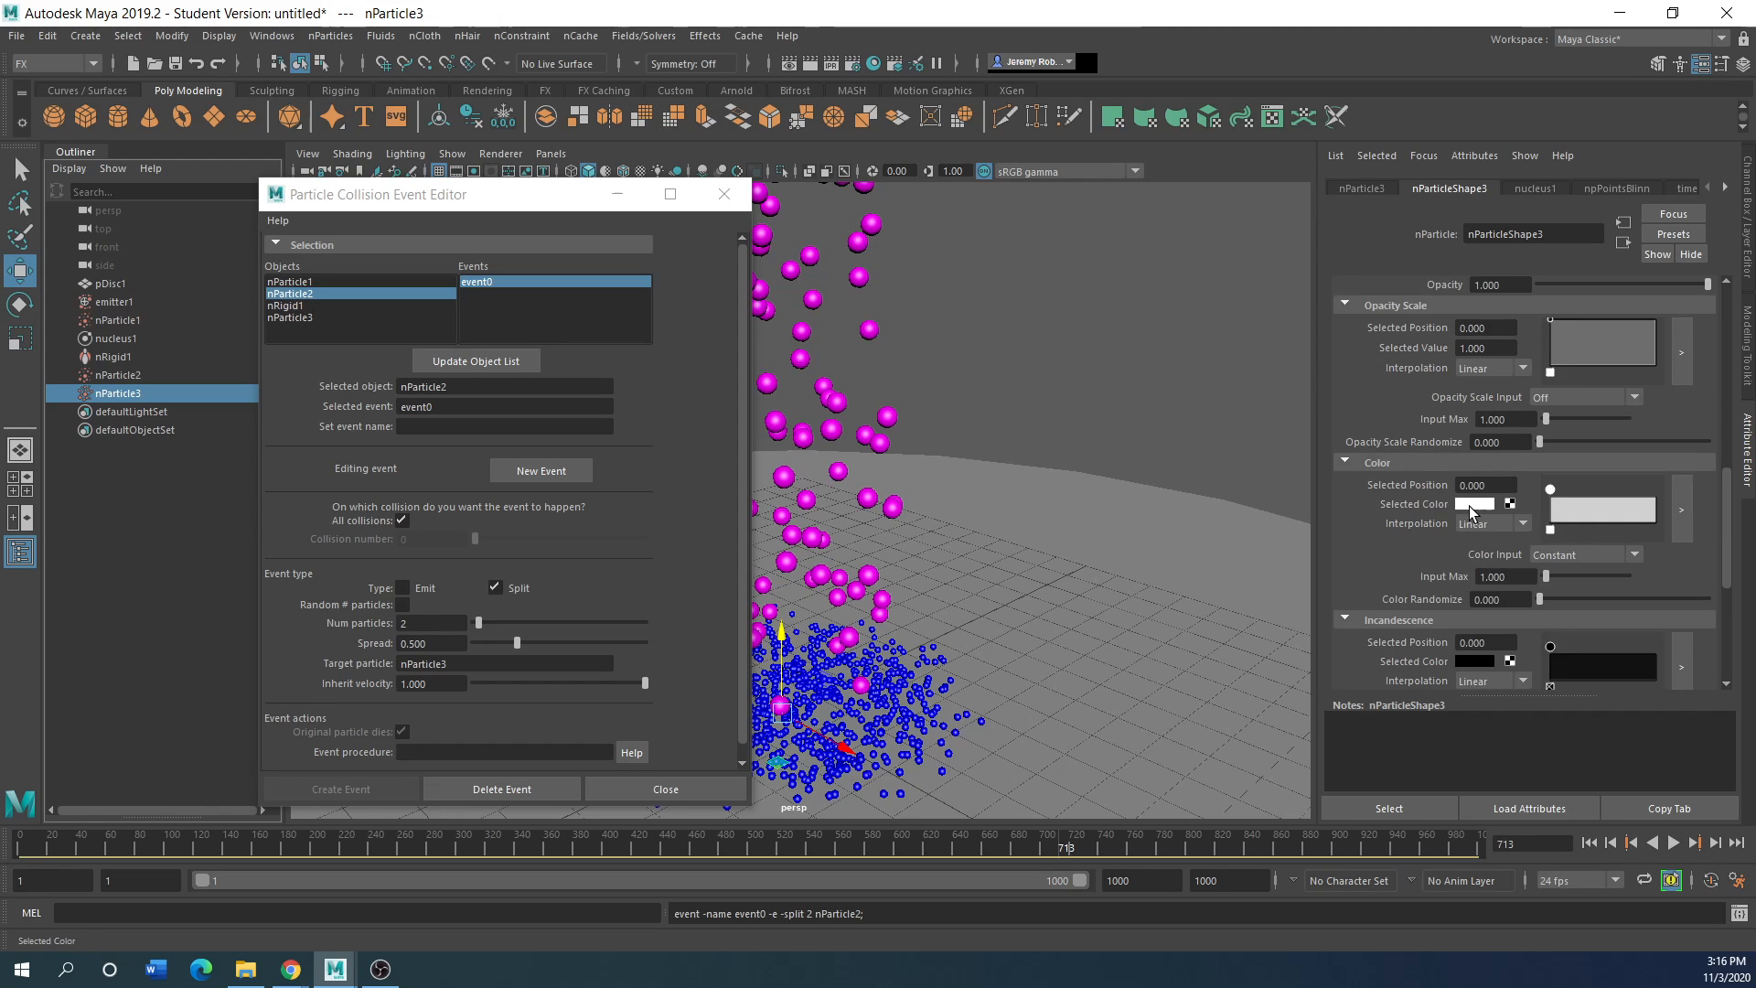
left_click(1468, 507)
left_click(1437, 466)
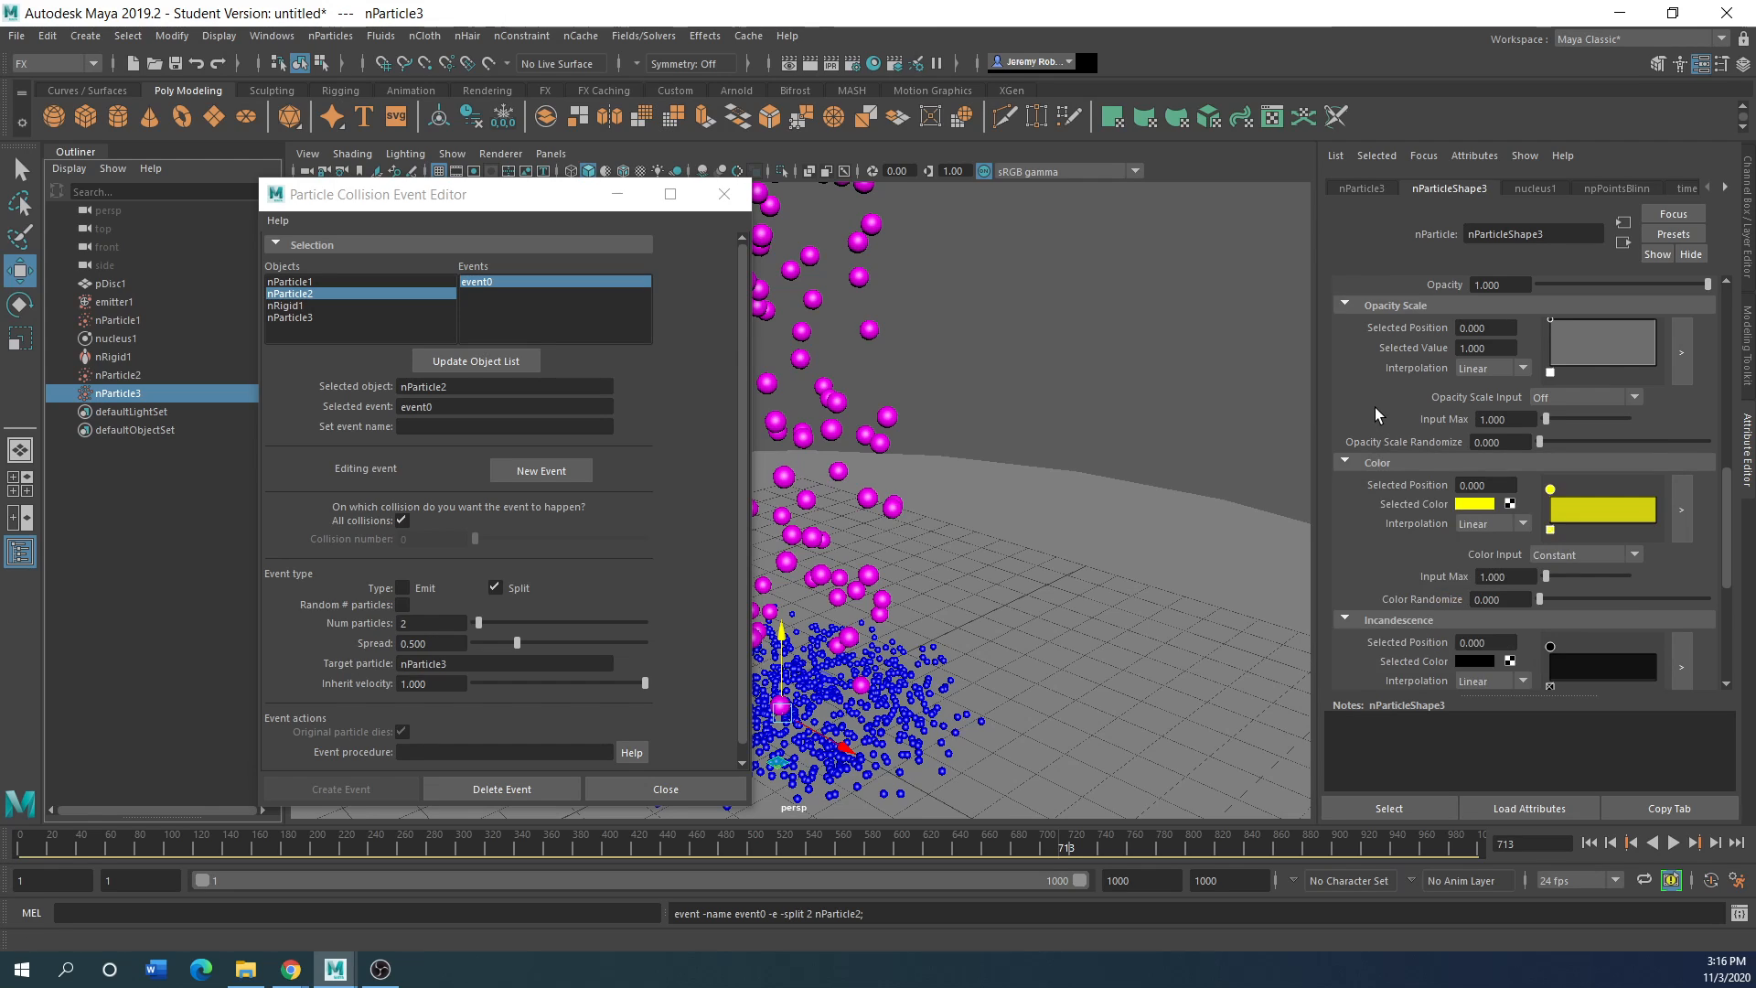
Step: Raise the collision bounce of nParticle3 to about 0.69 and play the simulation from the first frame
left_click(1589, 843)
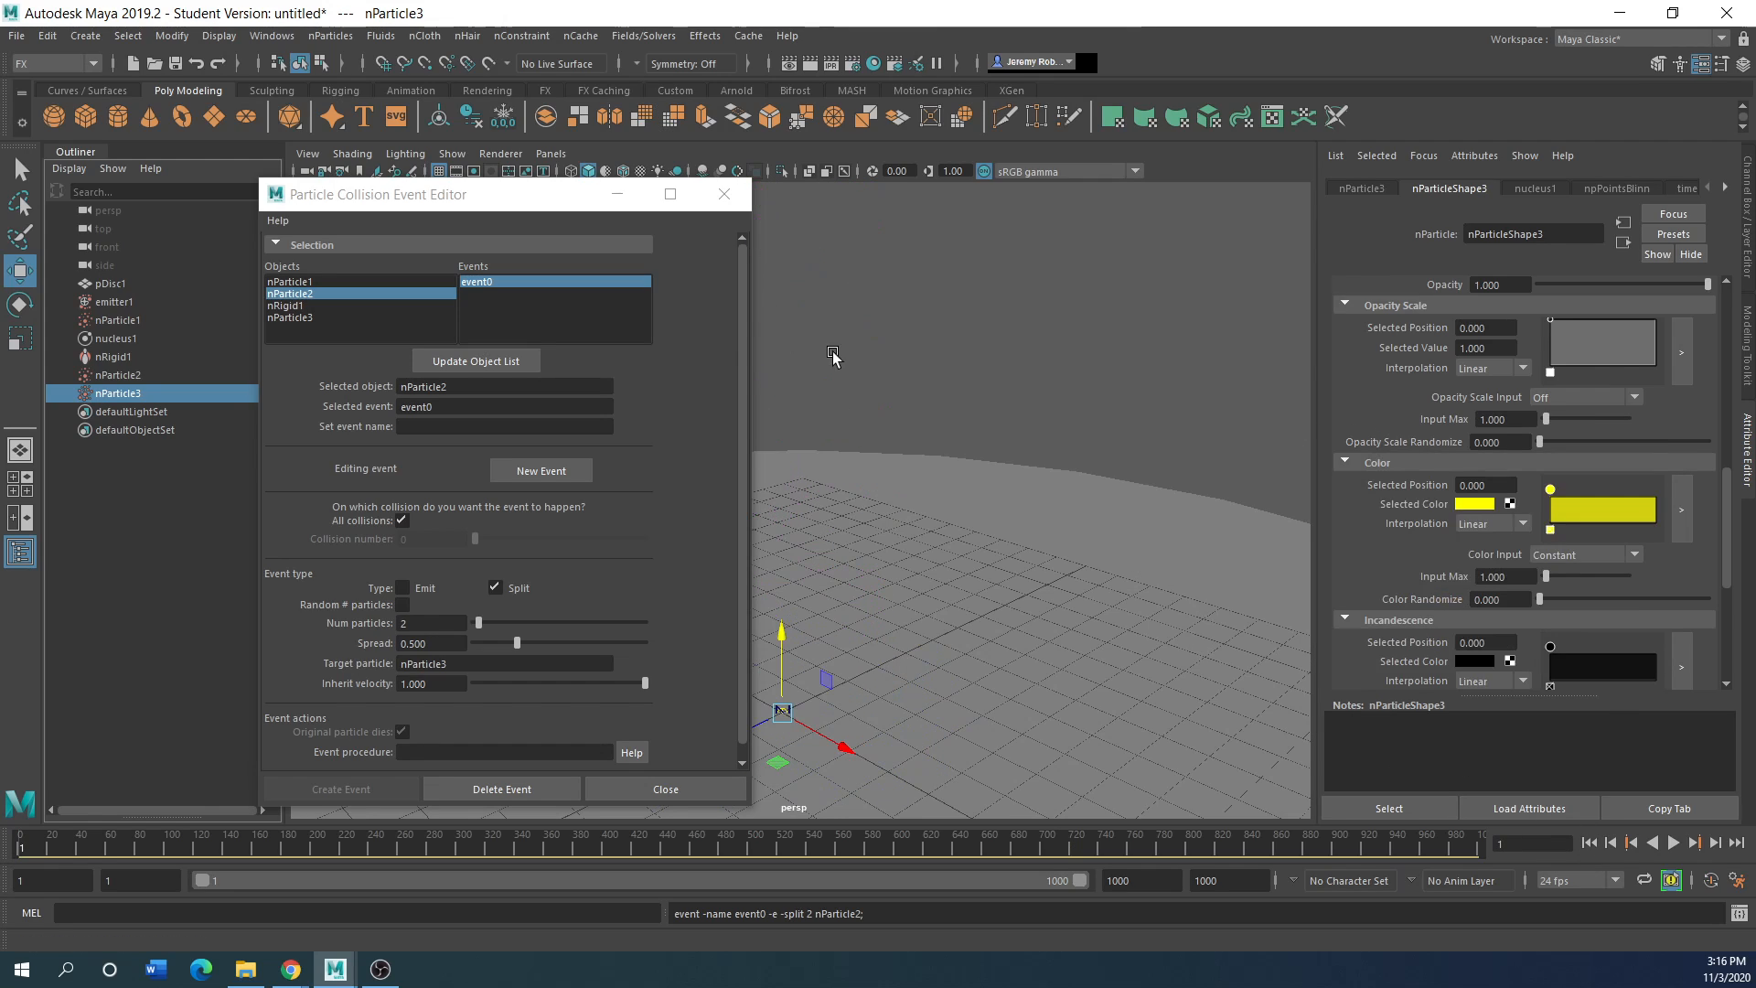
left_click_drag(530, 205, 434, 209)
scroll(1427, 551, "up", 8)
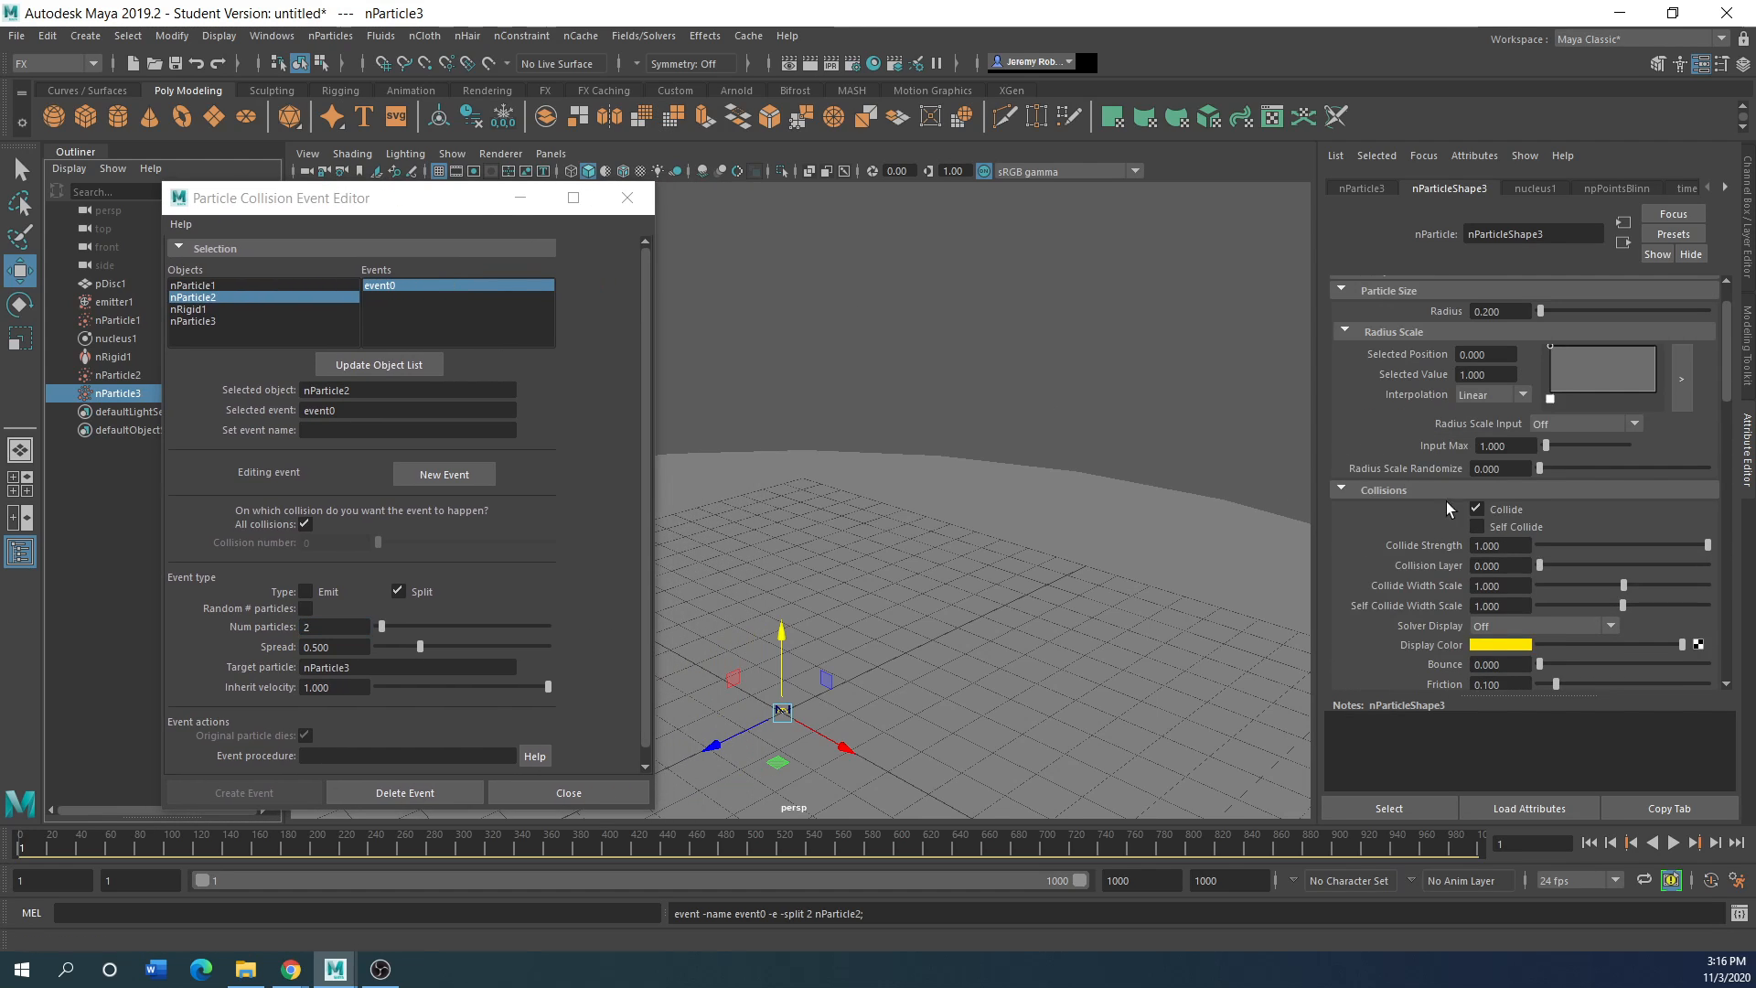
left_click(1342, 434)
left_click_drag(1538, 665, 1637, 667)
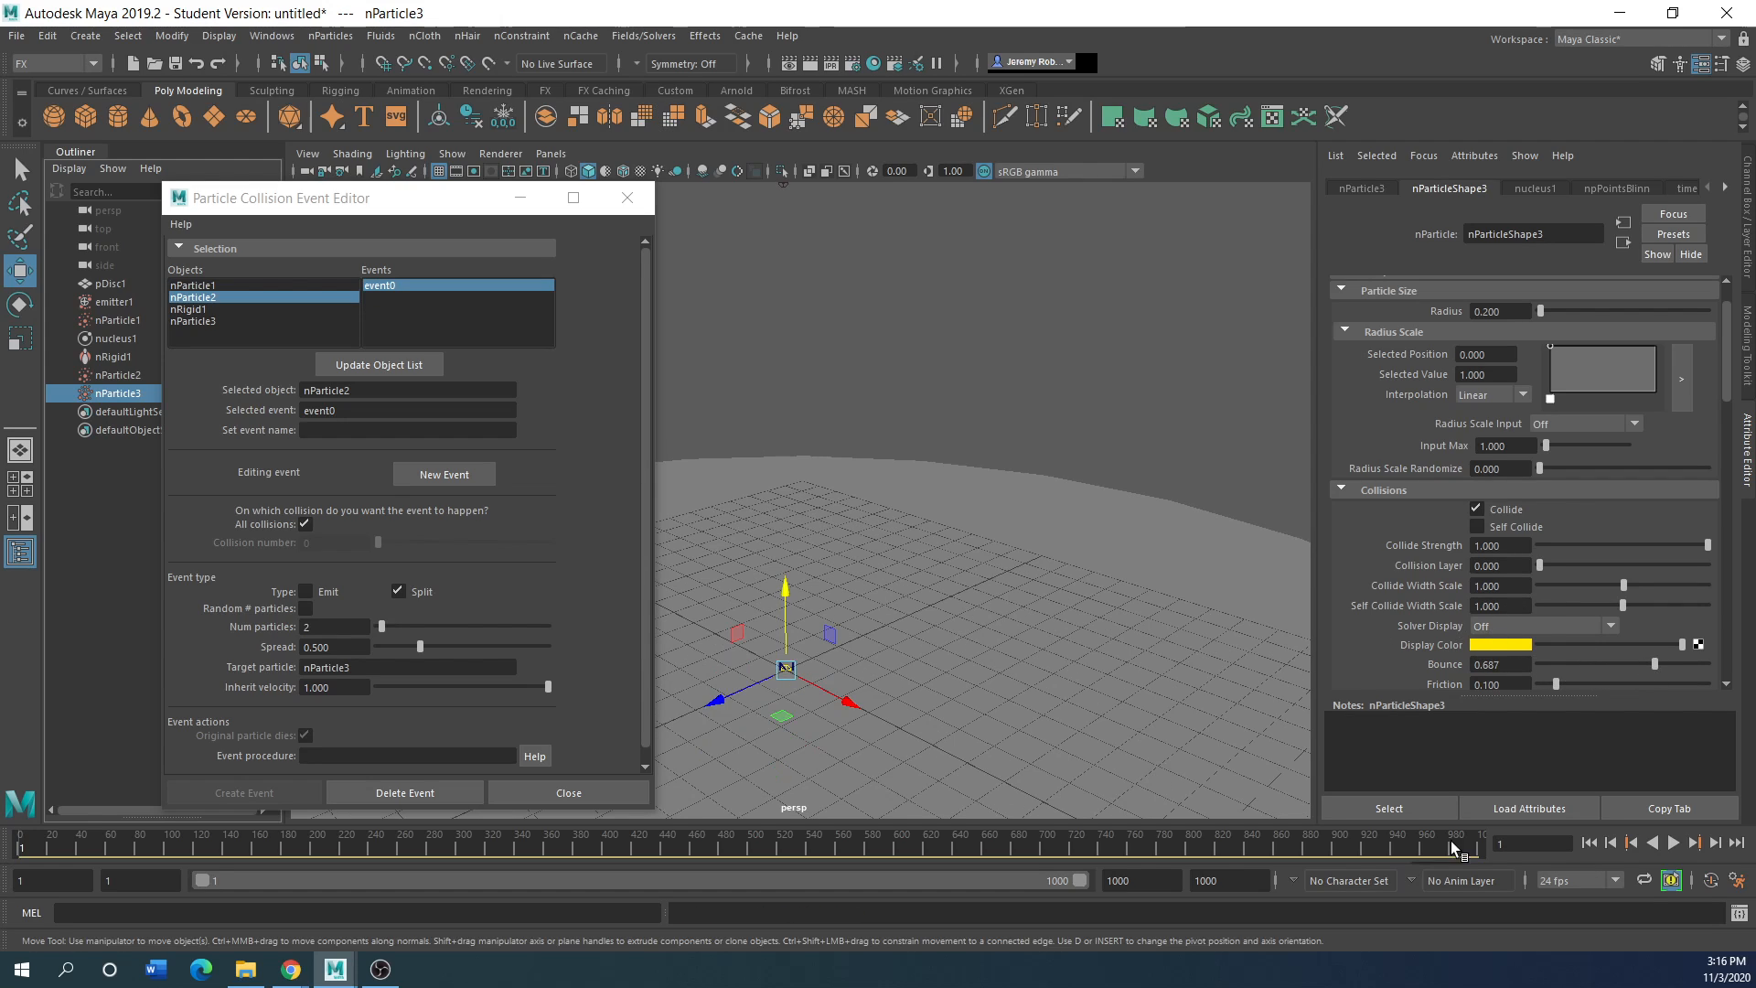
left_click(1673, 842)
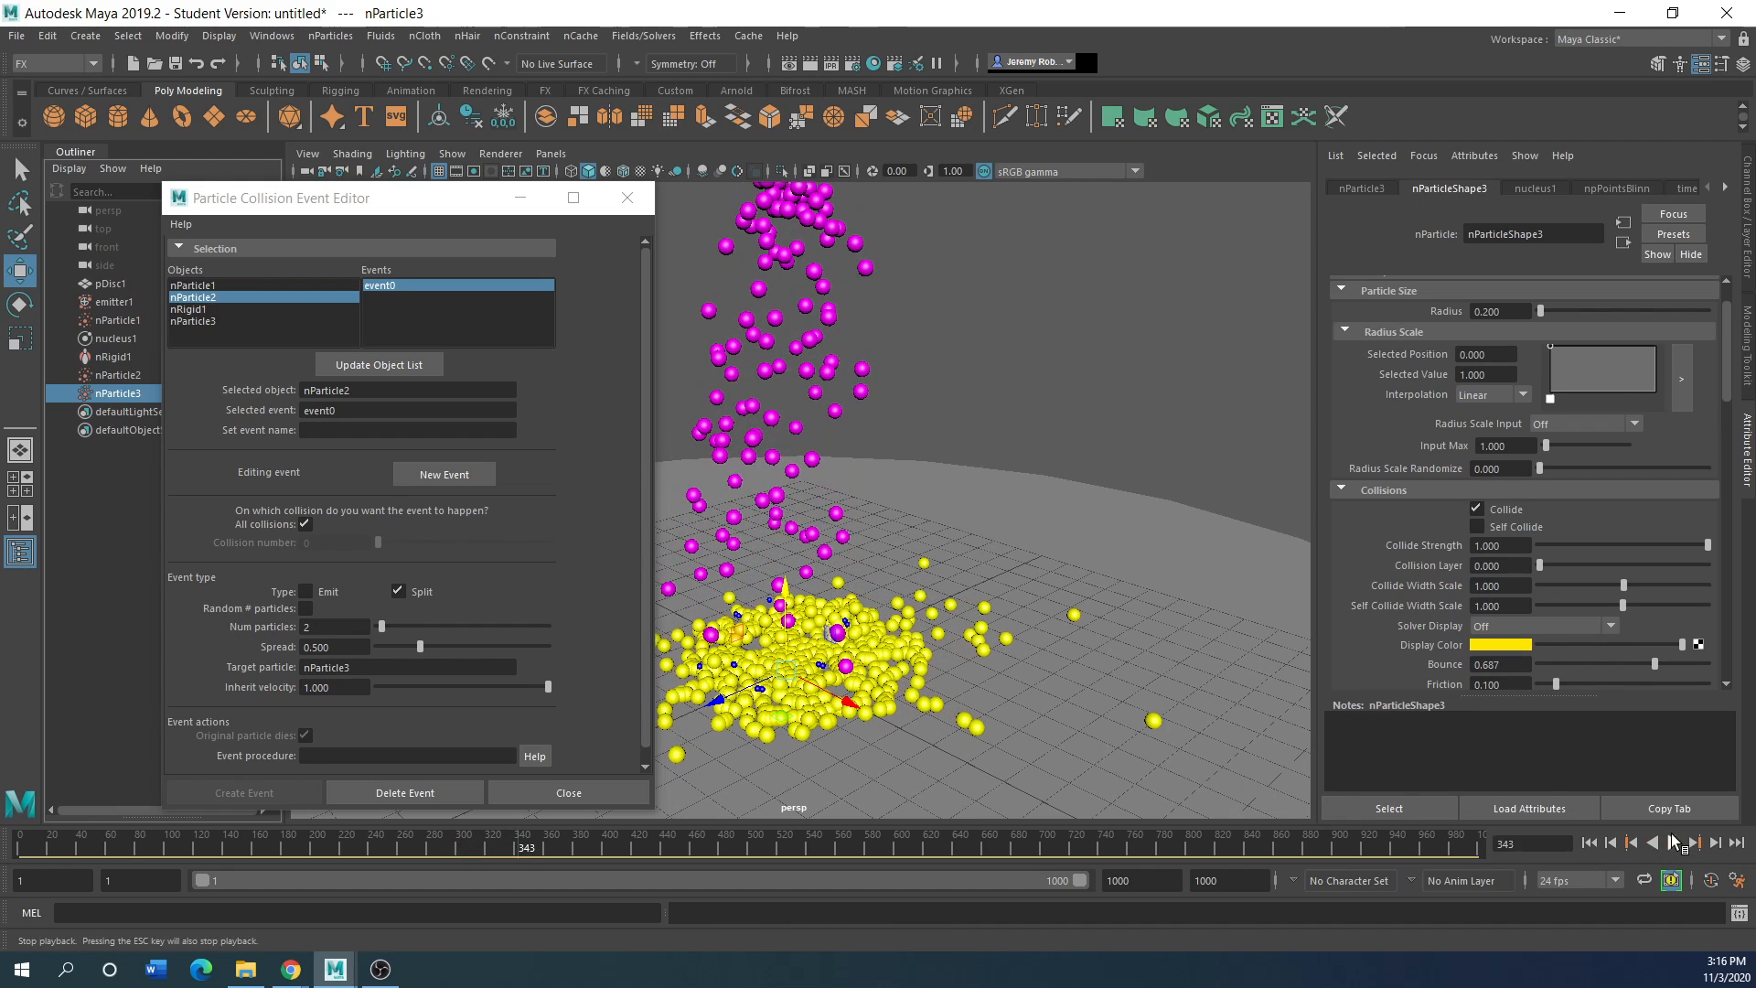
left_click(1670, 844)
Step: Set the particle size radius of nParticle3 to 0.05
scroll(1416, 418, "up", 2)
left_click_drag(1501, 367, 1467, 367)
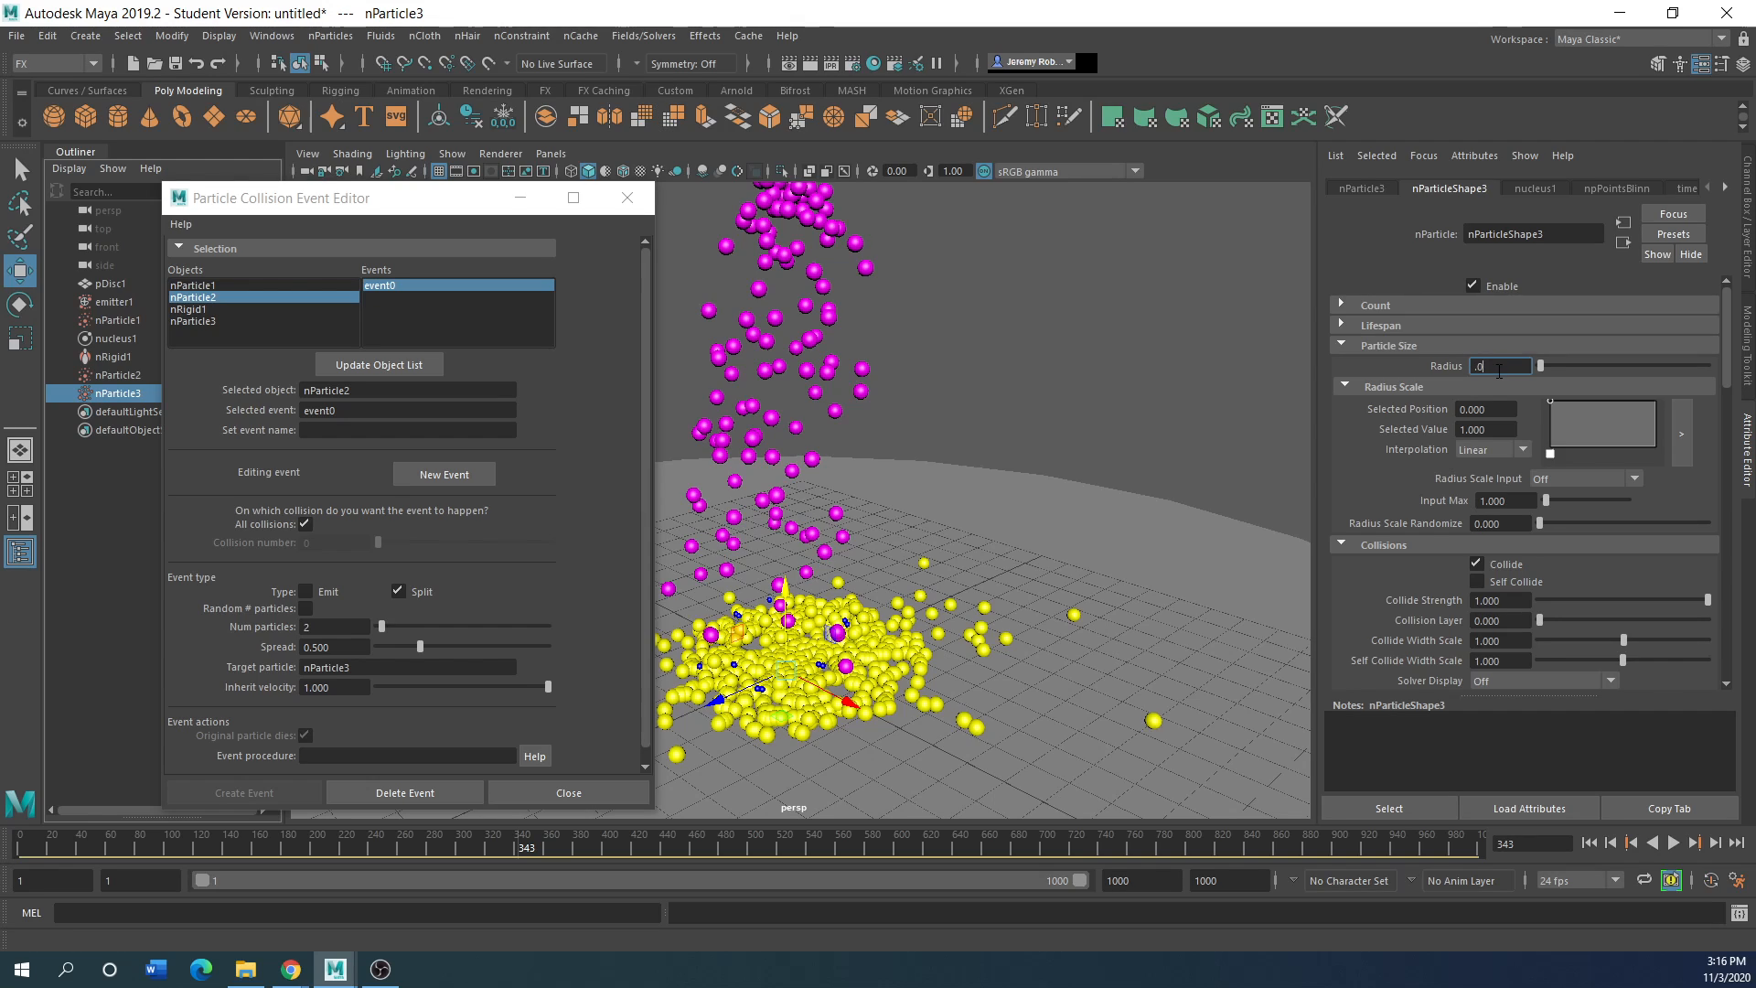
key("Return")
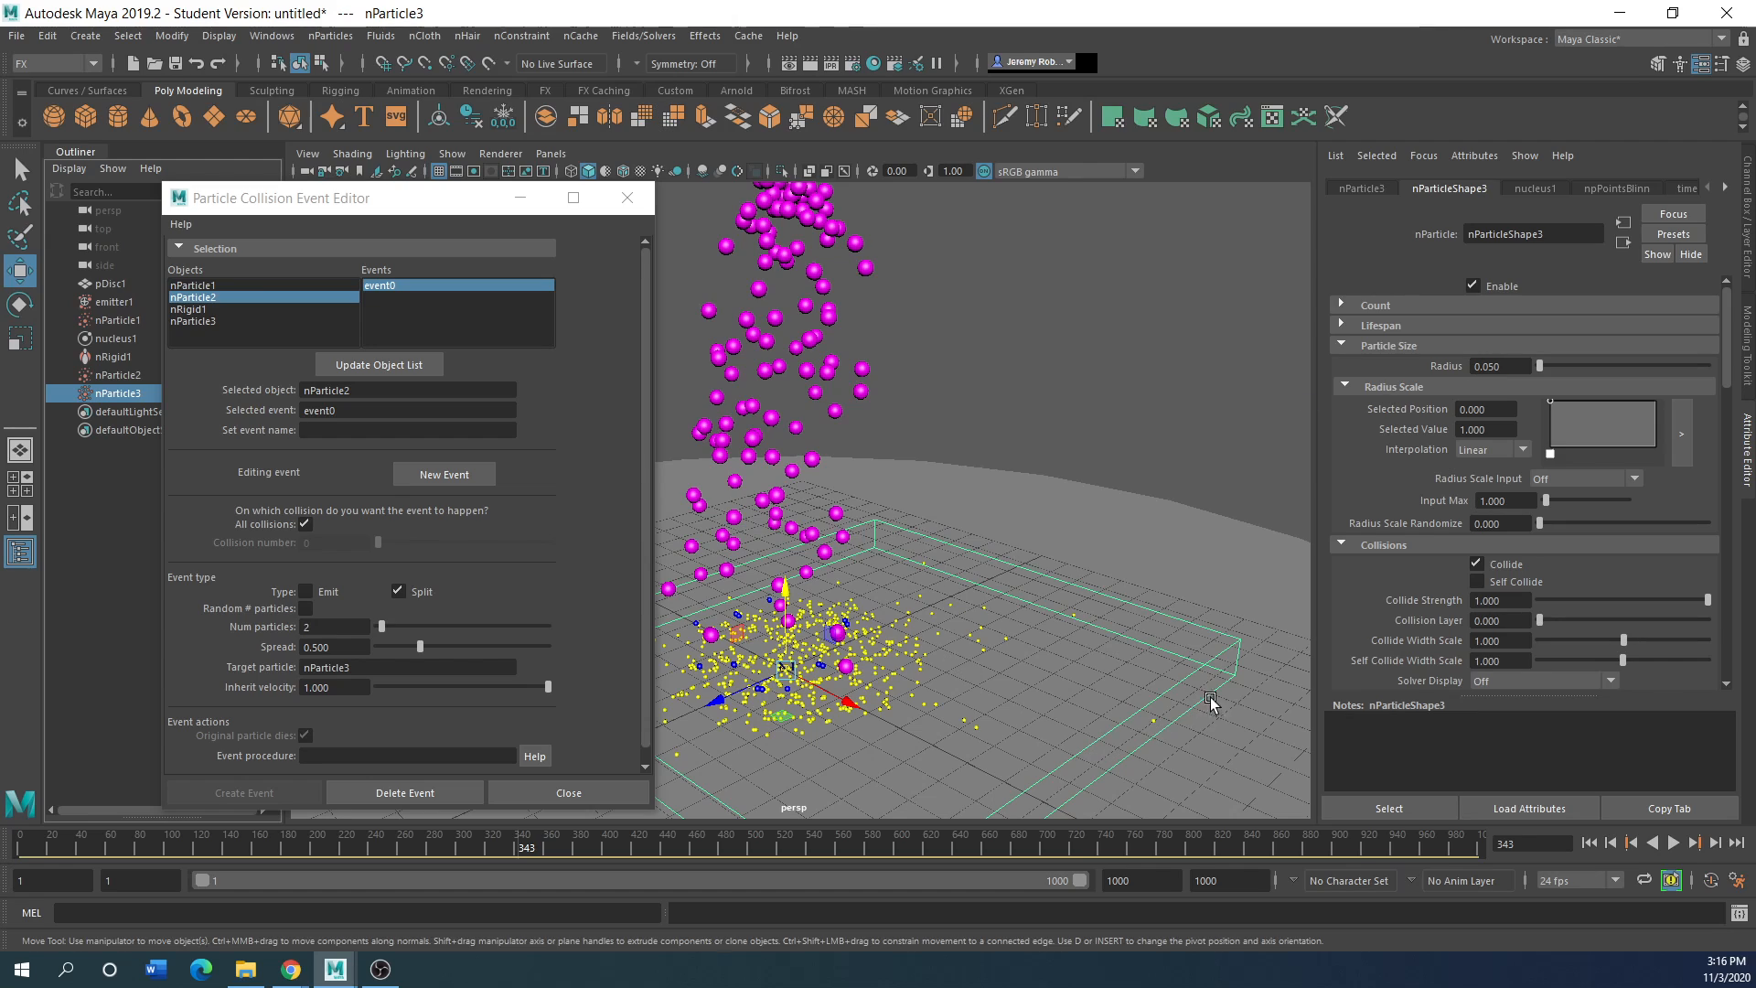
Step: Replay the simulation from the first frame and enable Self Collide for nParticle3 while it plays
left_click(1589, 842)
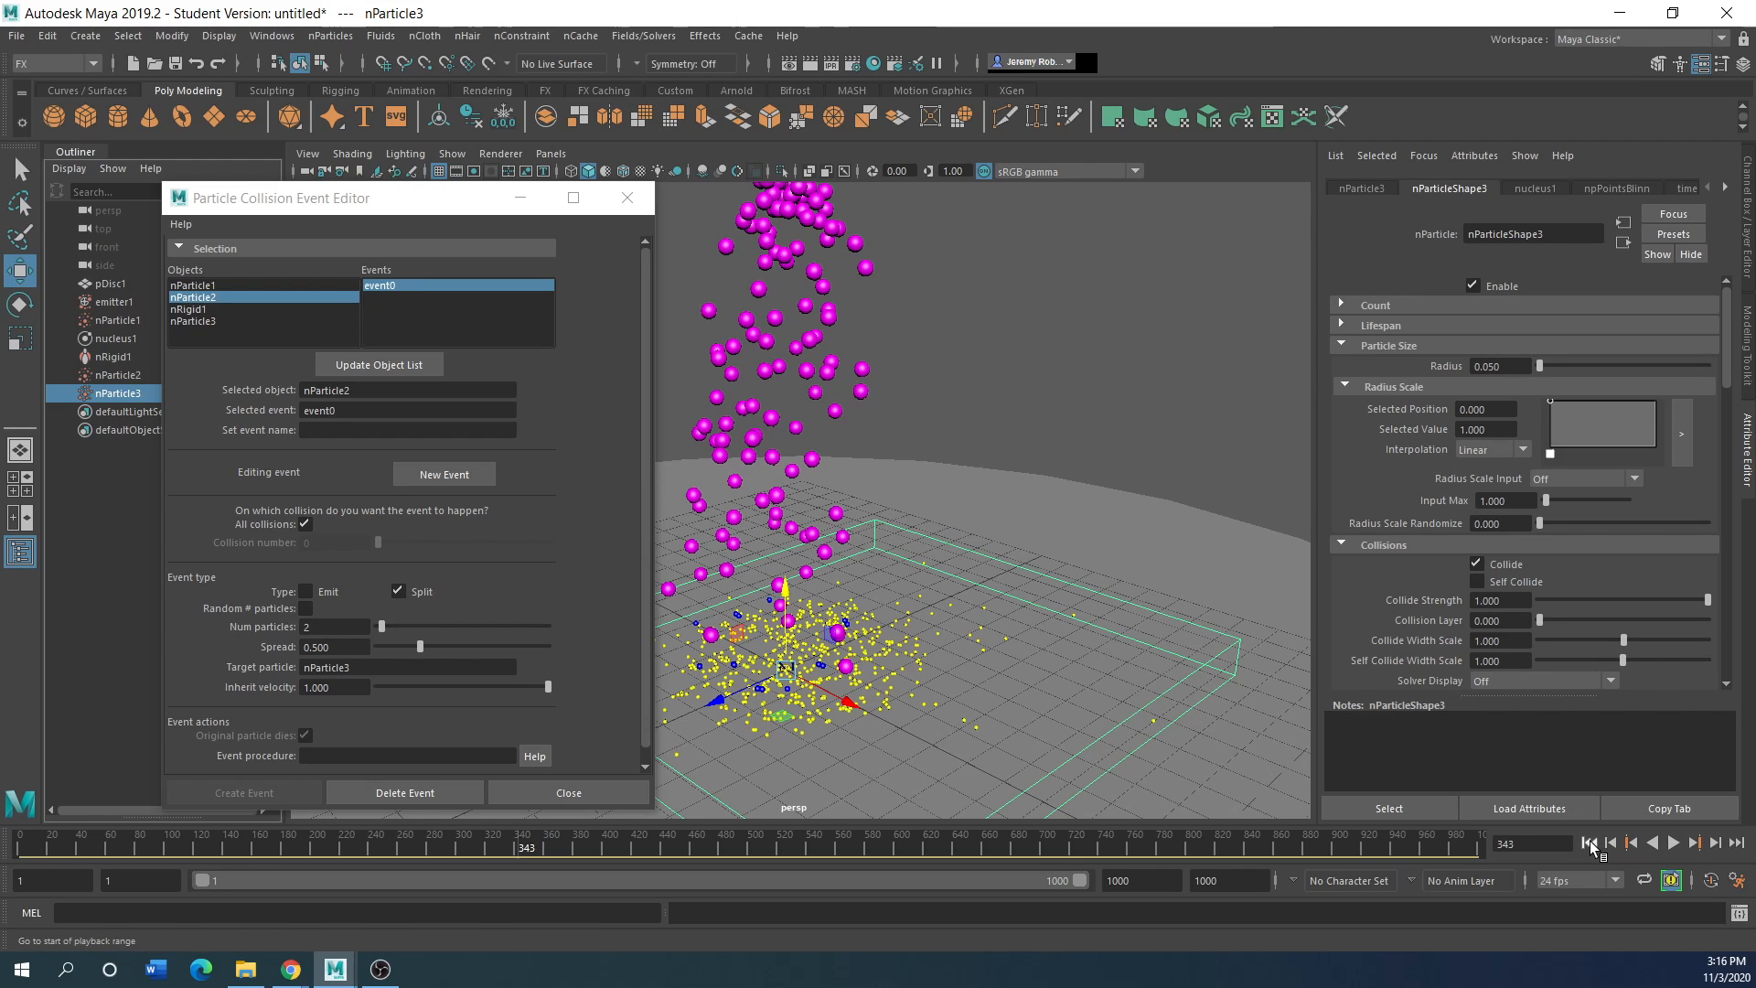
left_click(1675, 843)
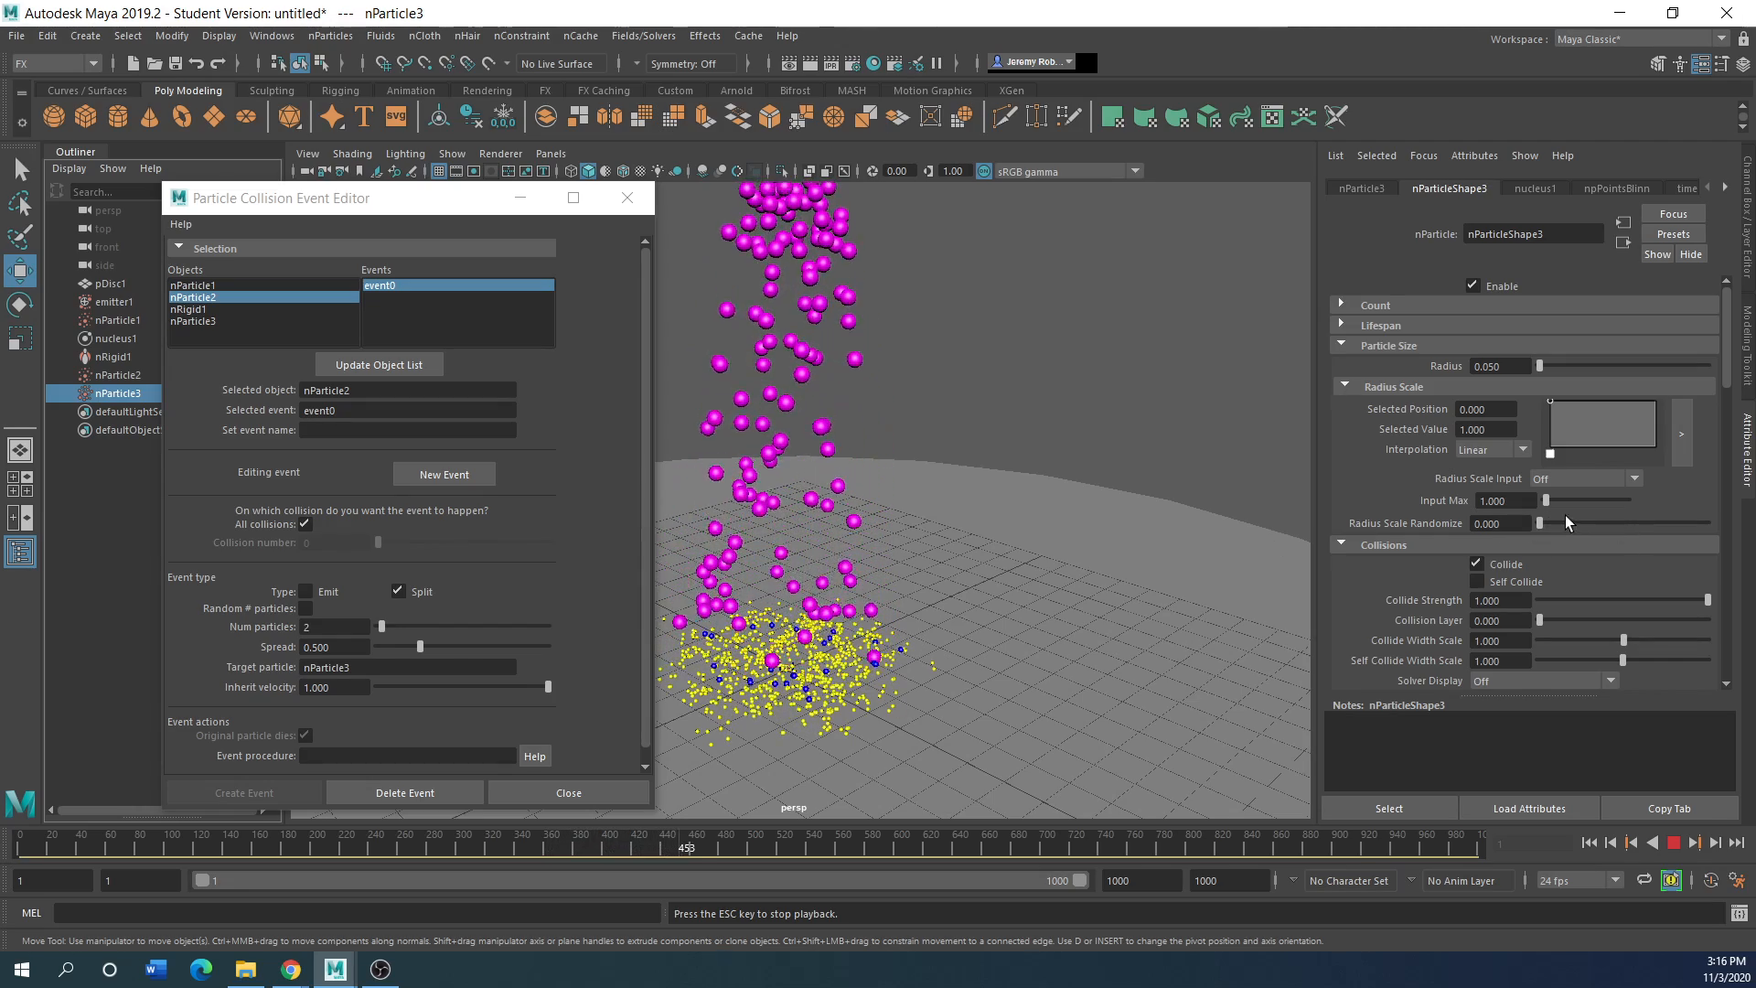
scroll(1364, 617, "down", 2)
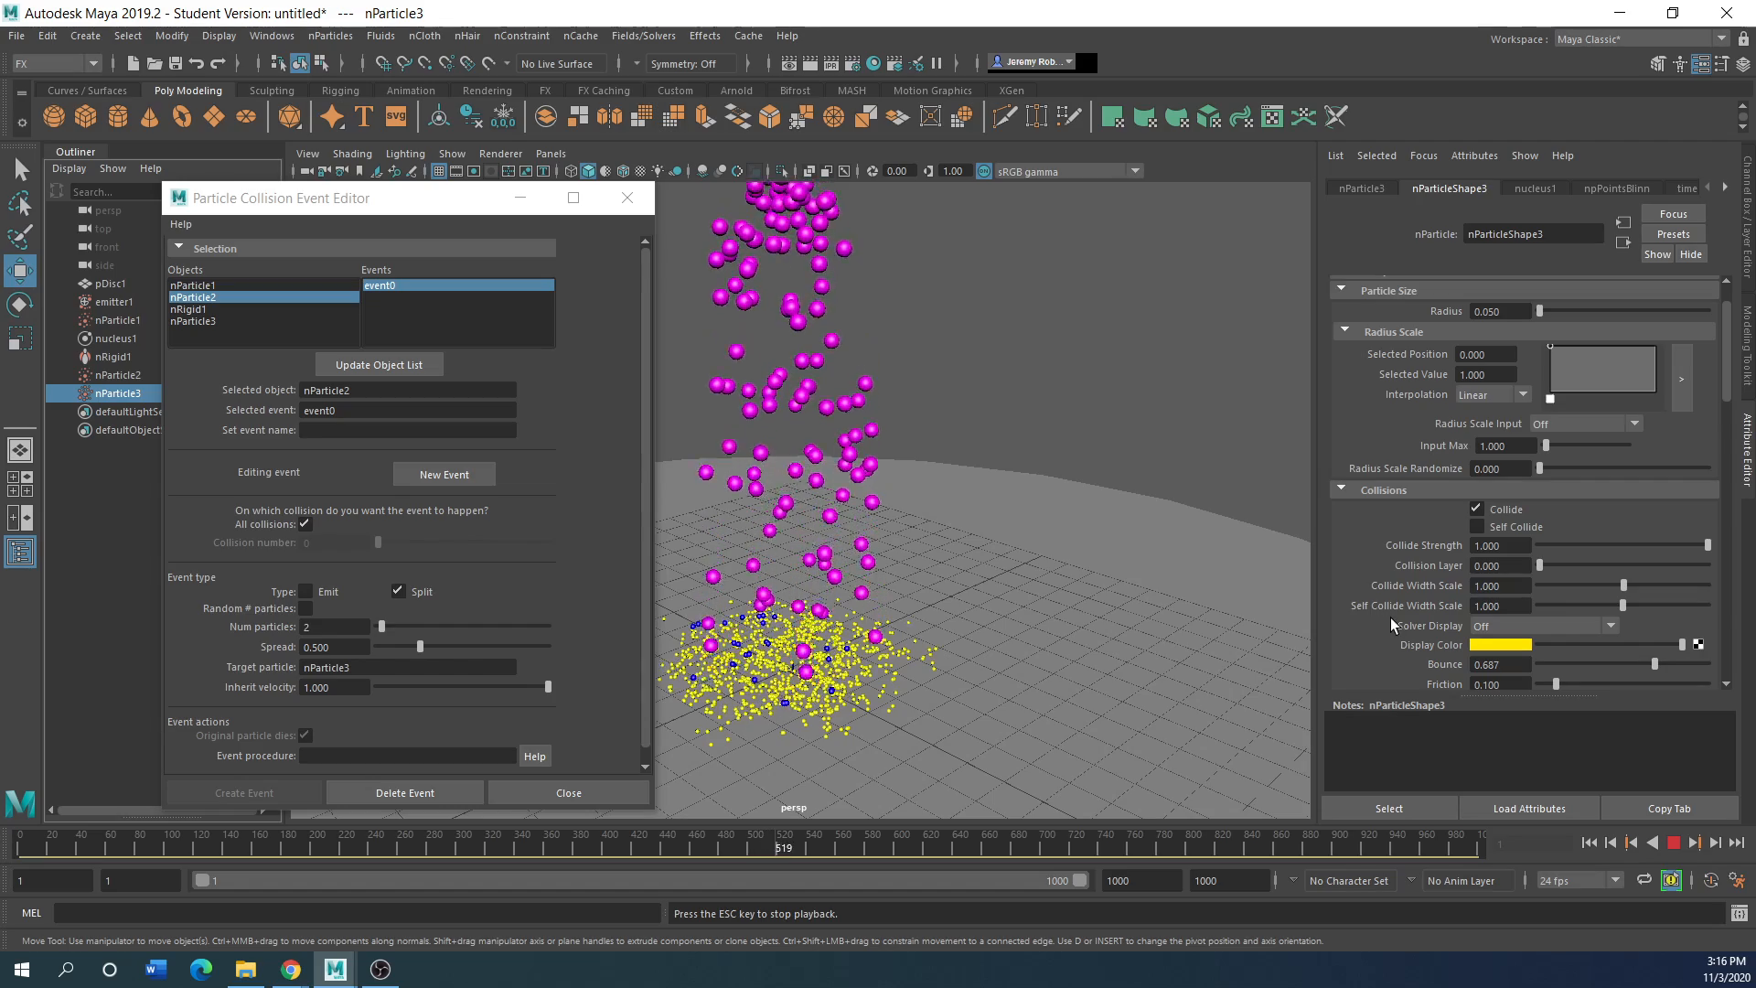
left_click(1476, 527)
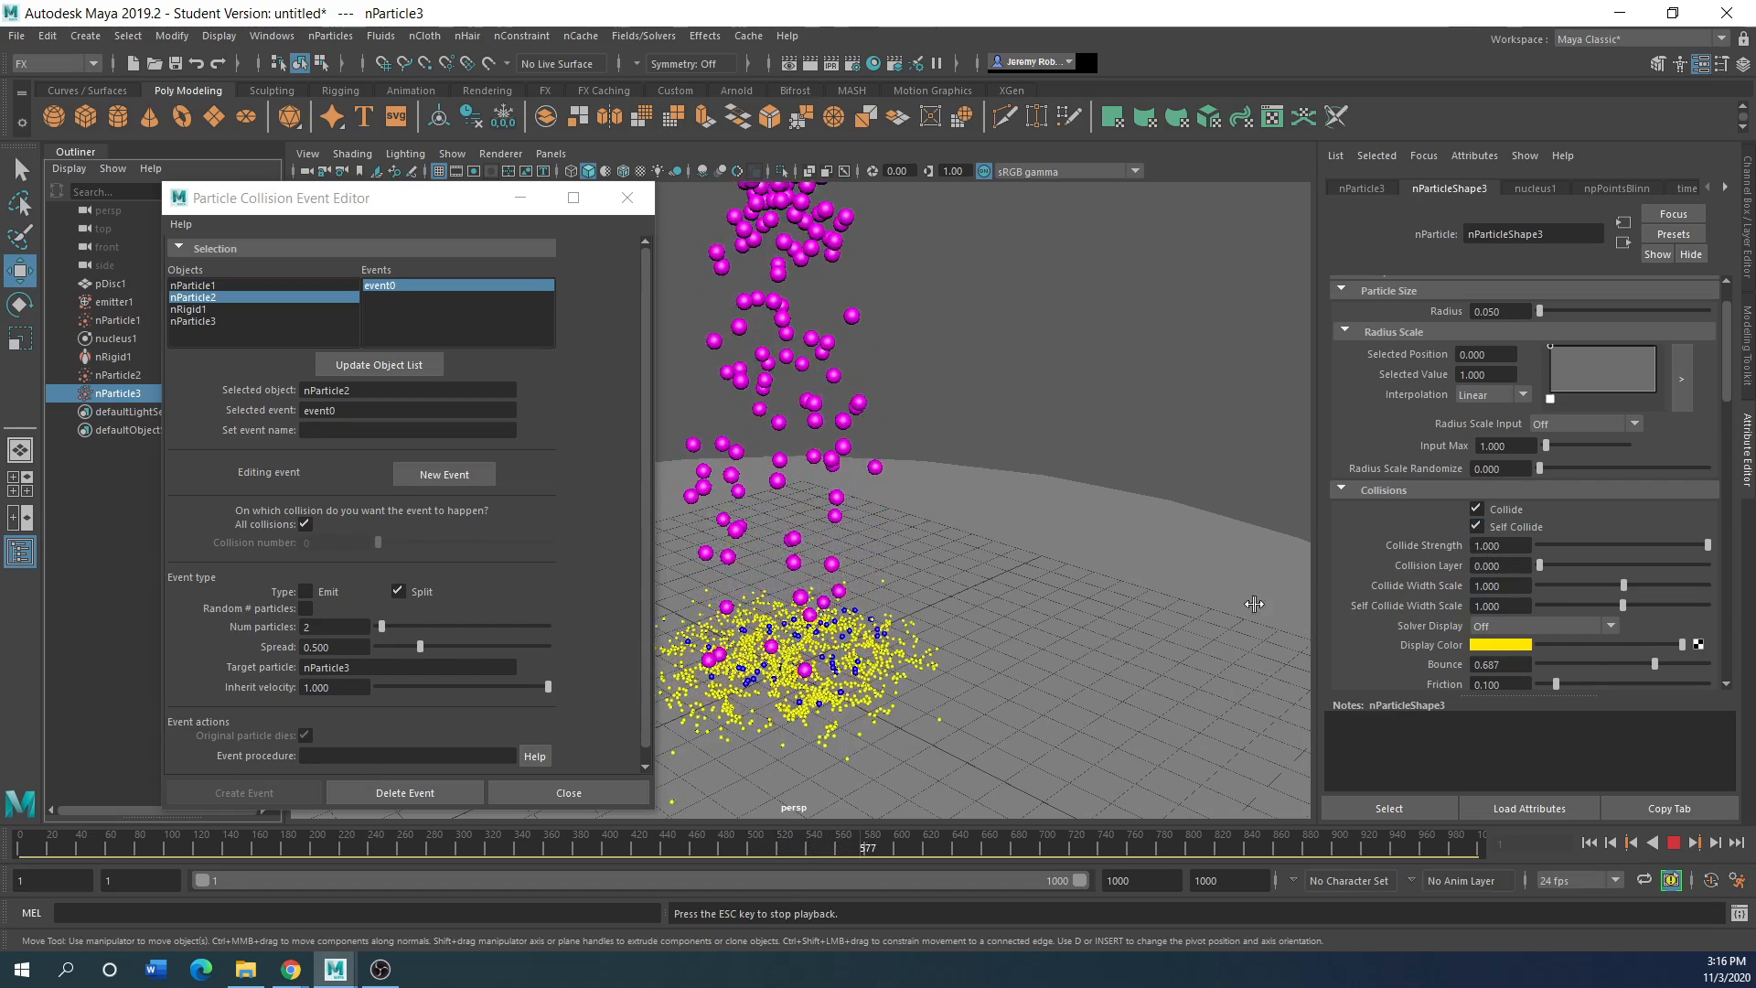
Step: Select nParticle2 and set the collision bounce displayed for nParticleShape3 to 1 during playback
left_click(118, 375)
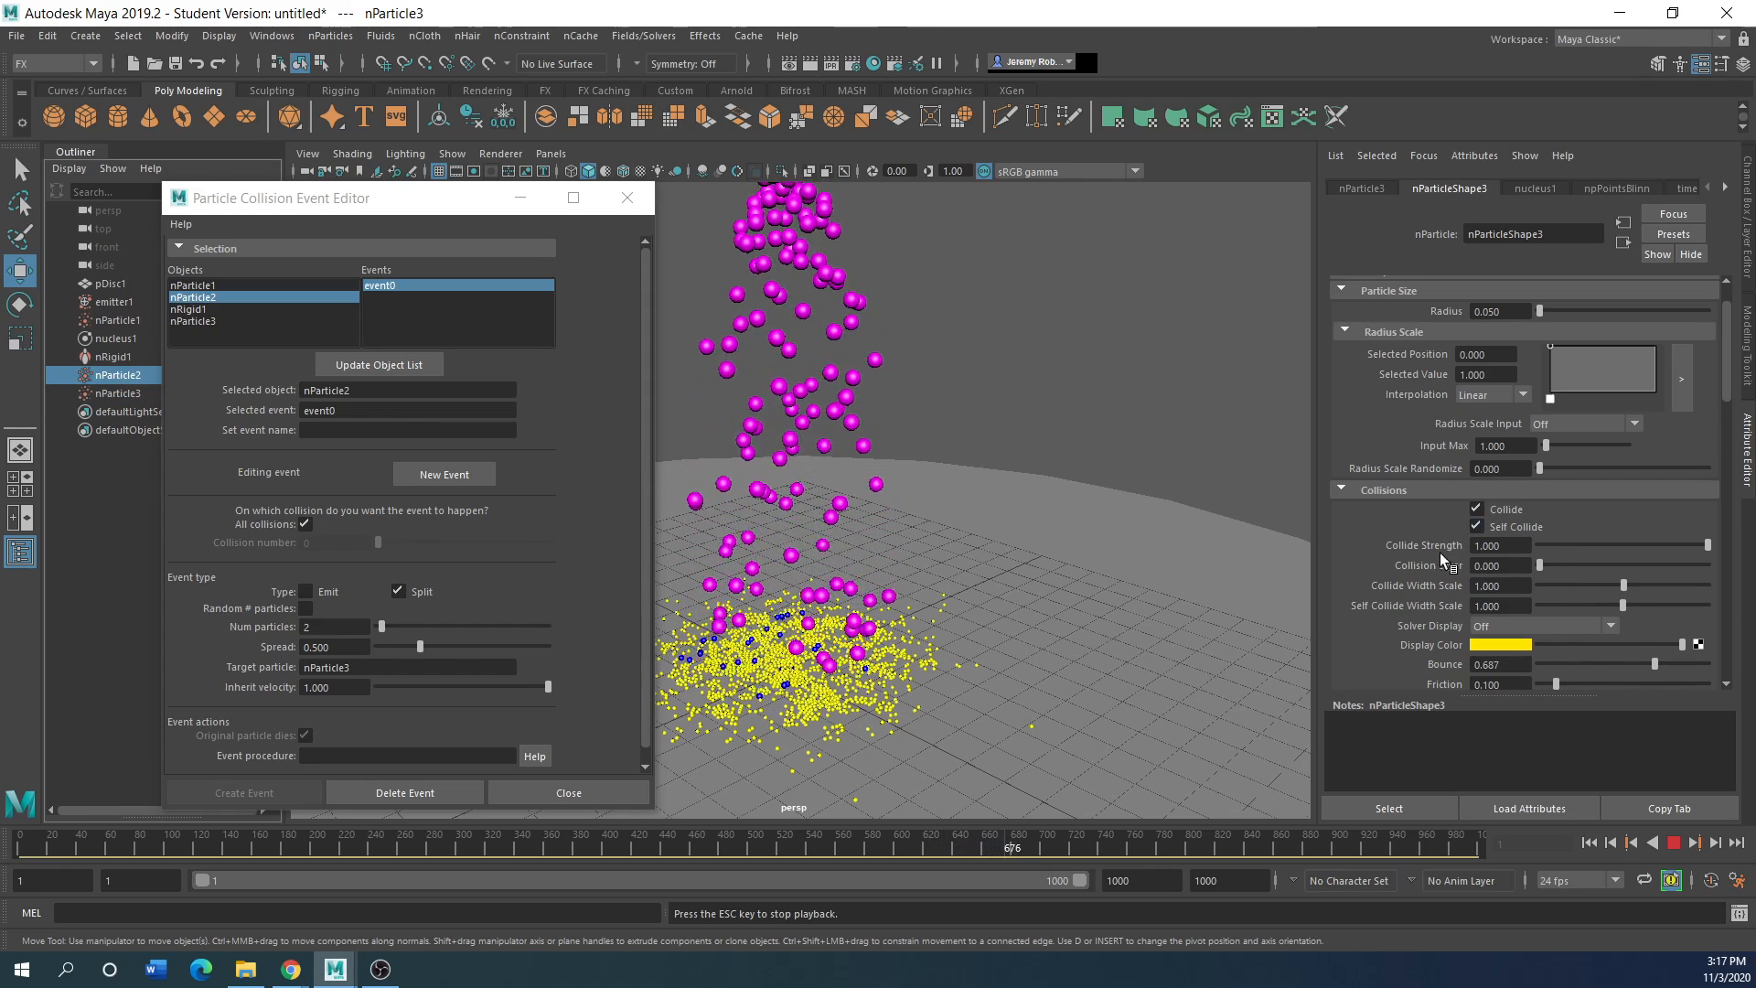
scroll(1518, 640, "down", 2)
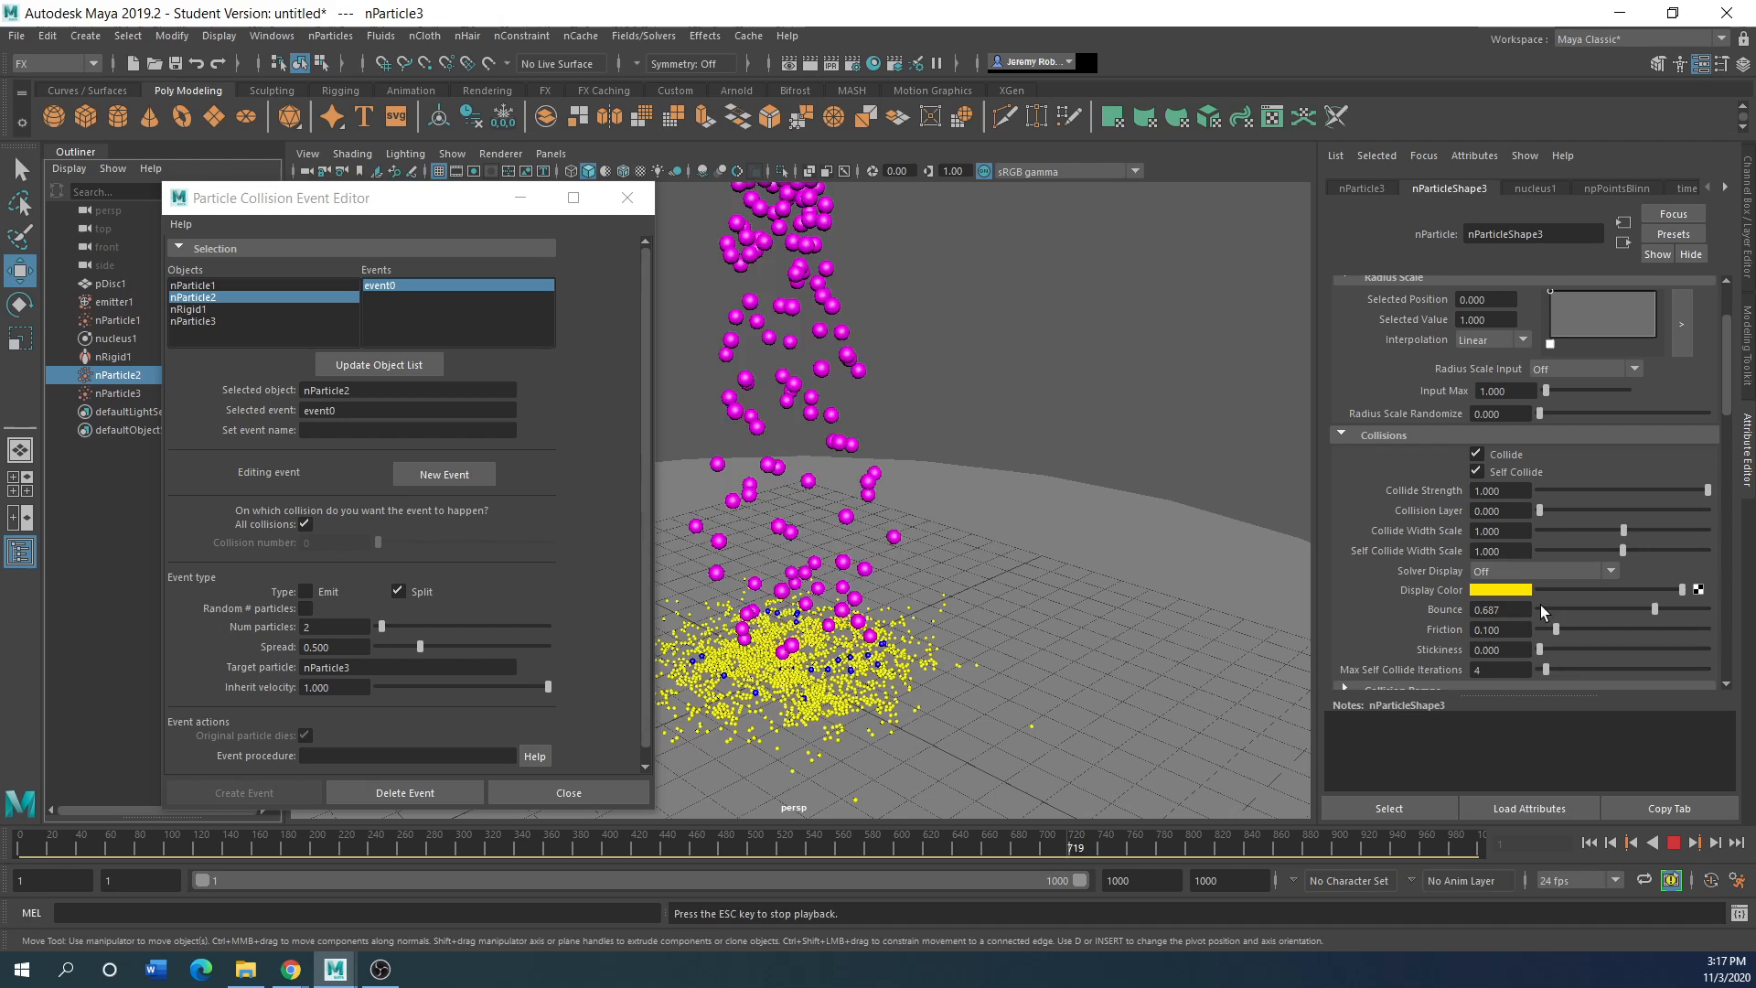
left_click_drag(1527, 609, 1402, 615)
type("1")
key("Return")
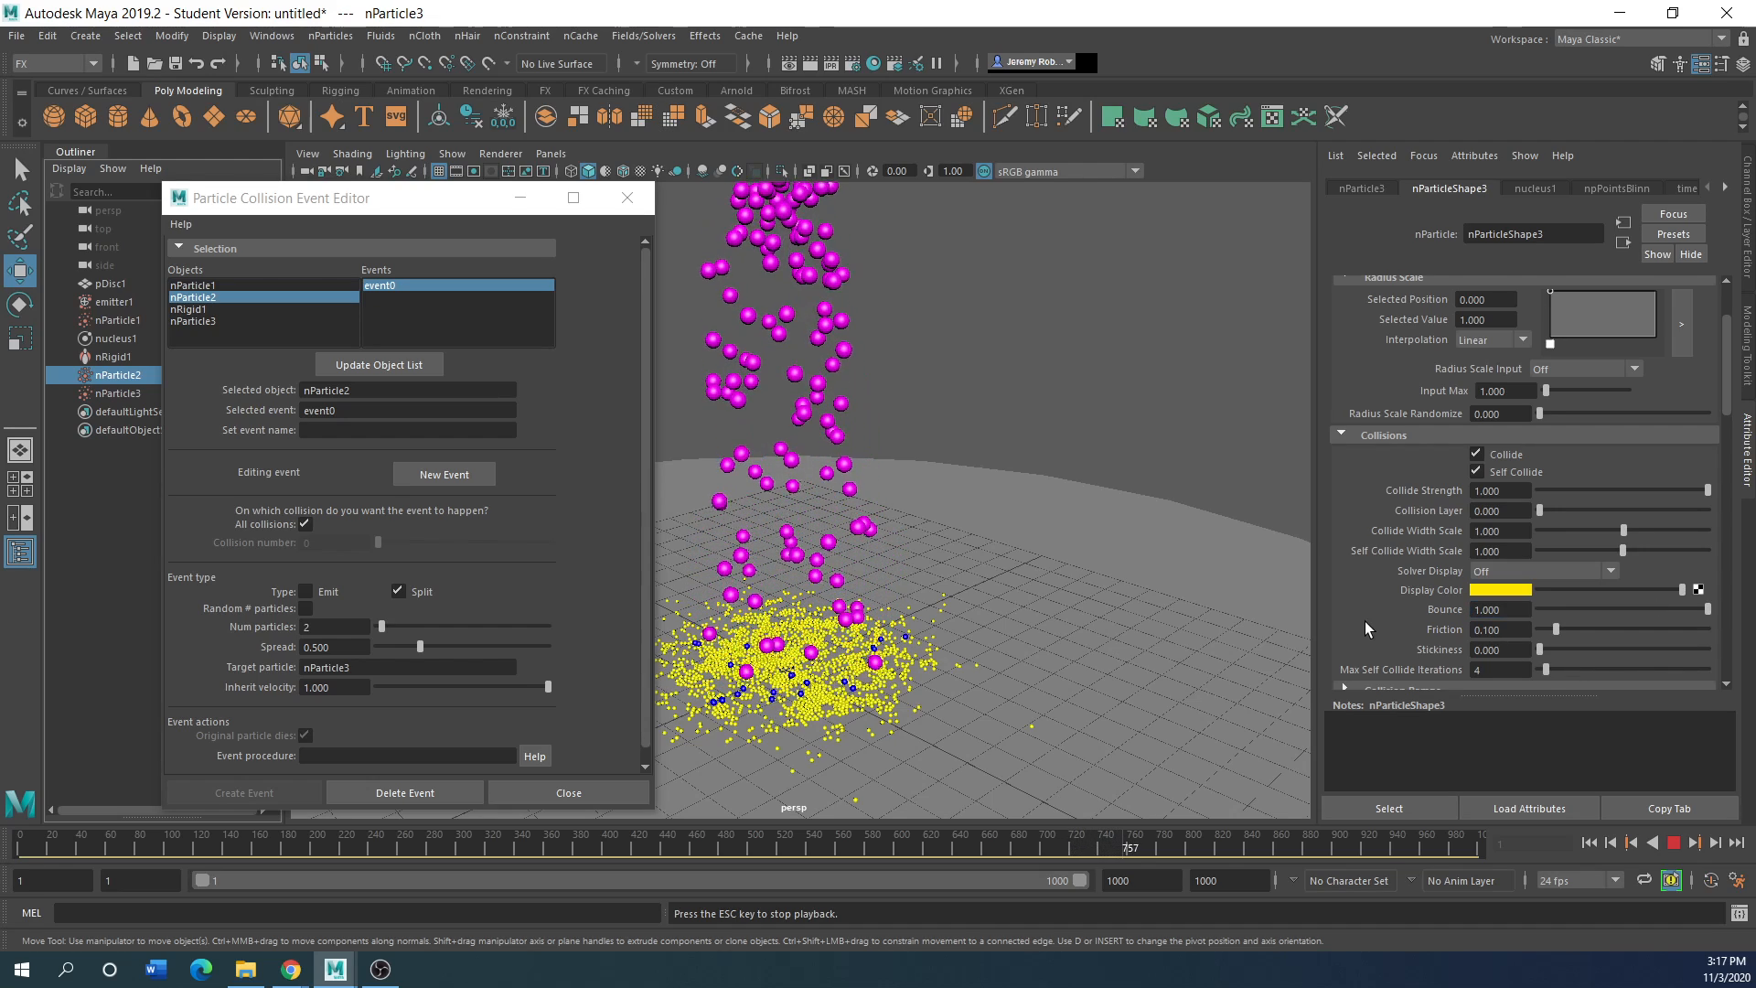
Step: Reselect nParticle3, clear the view of the disc to examine the splitting particles, and stop playback
left_click(105, 393)
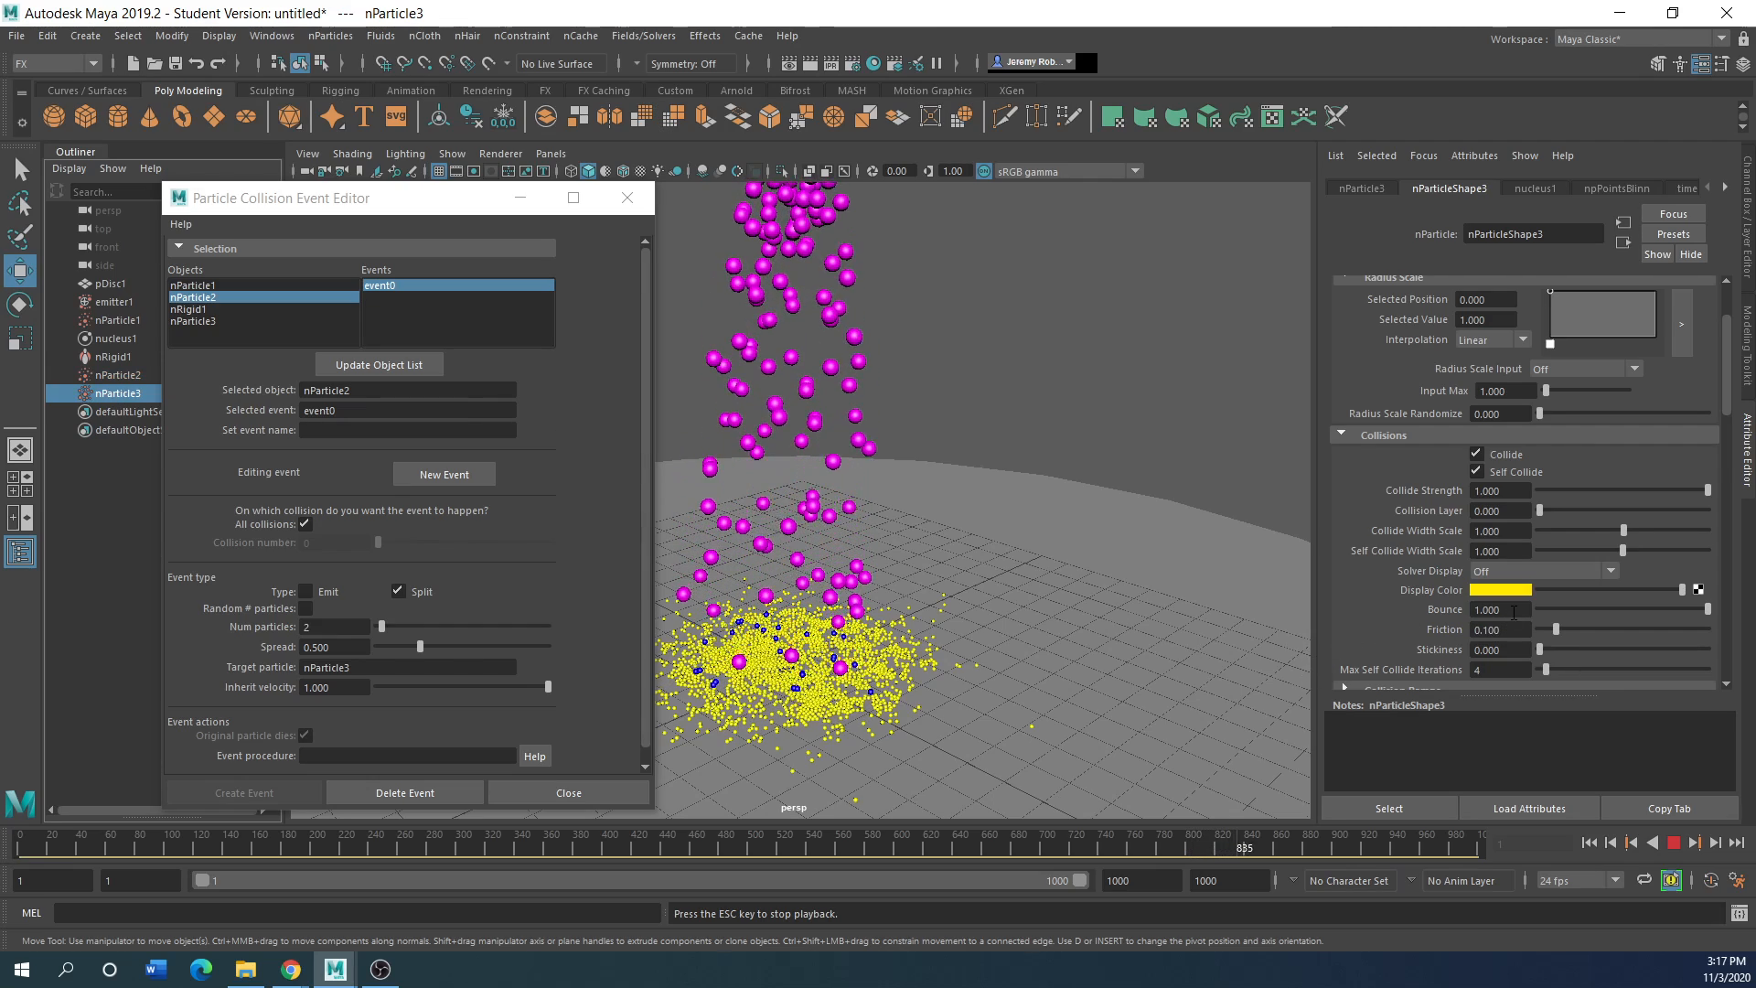
left_click_drag(410, 200, 1347, 177)
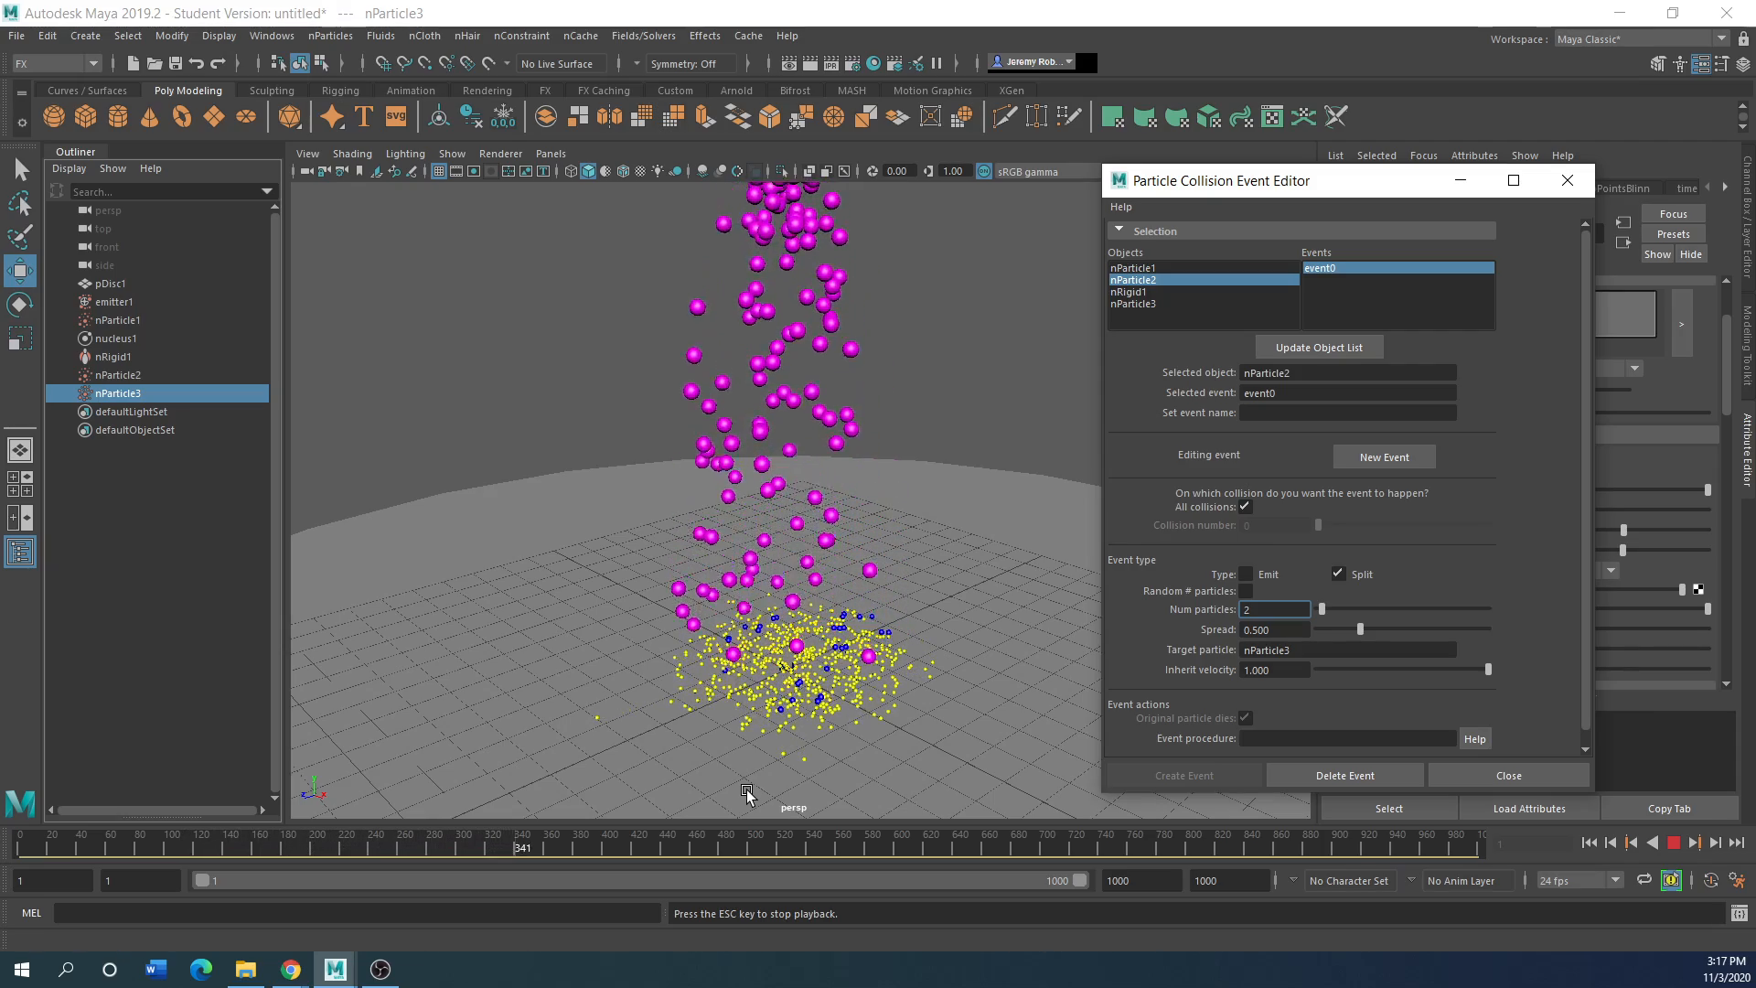
left_click(1674, 842)
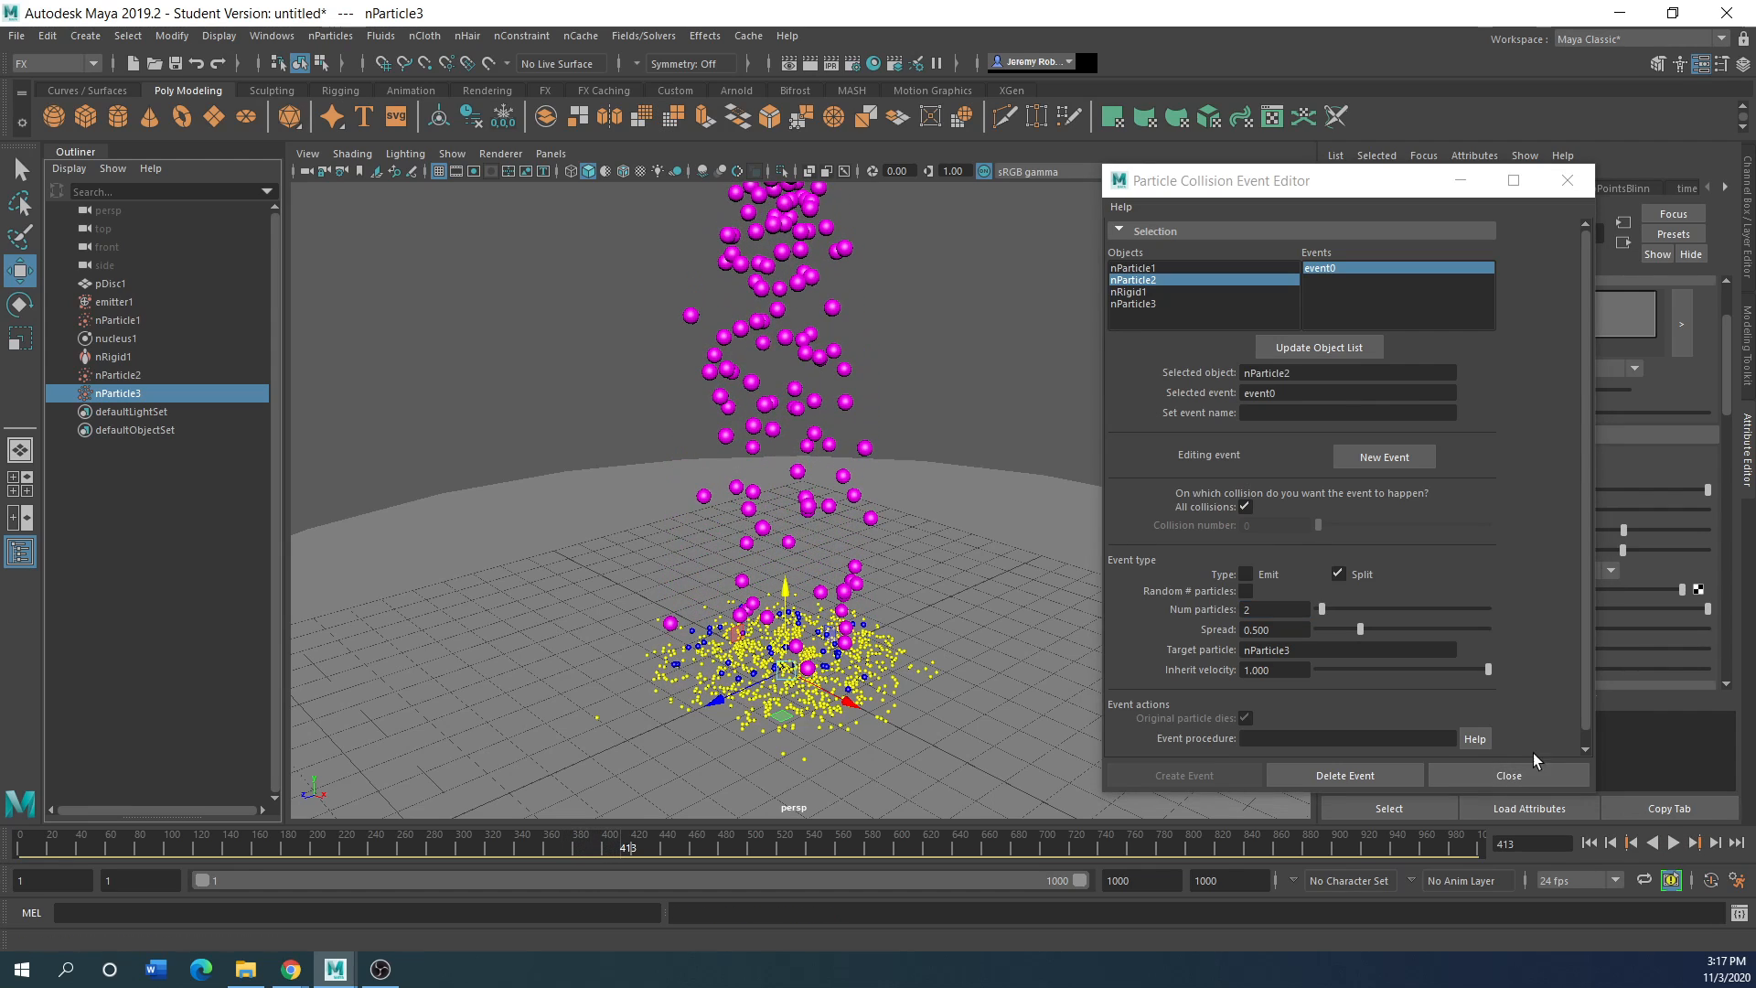
Step: Rotate the collider disc pDisc1 about 44 degrees around its X axis
scroll(1031, 647, "down", 5)
left_click(626, 686)
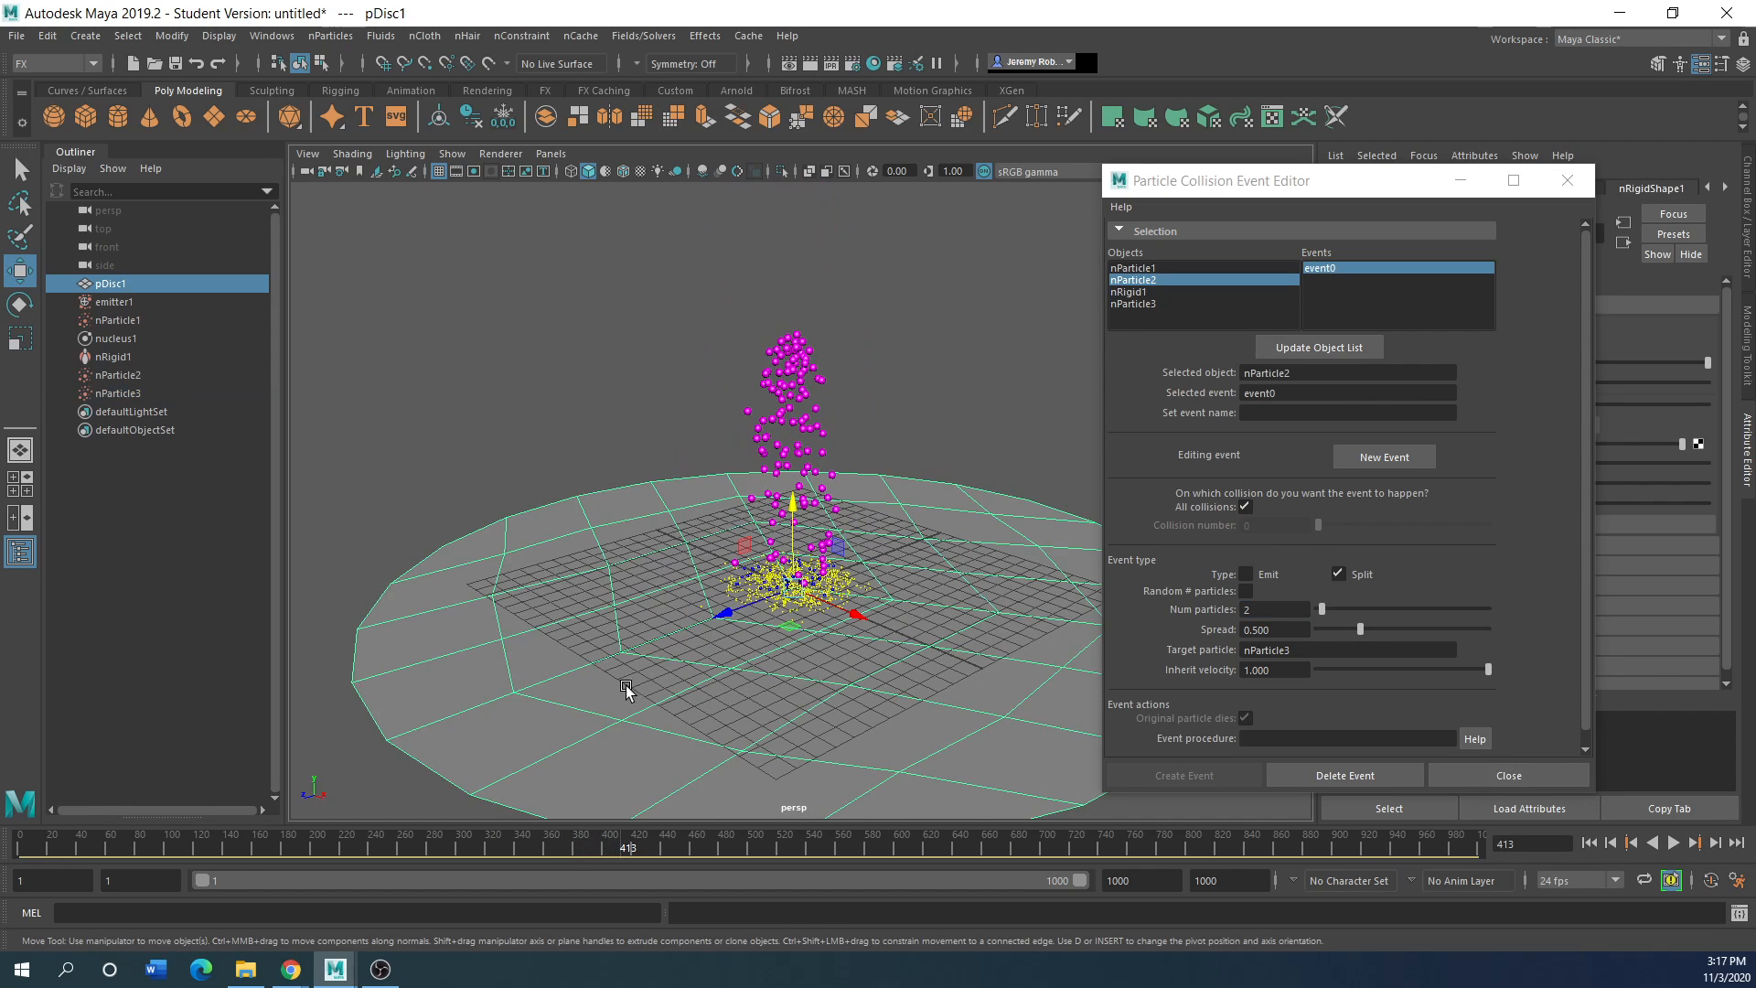
left_click(19, 305)
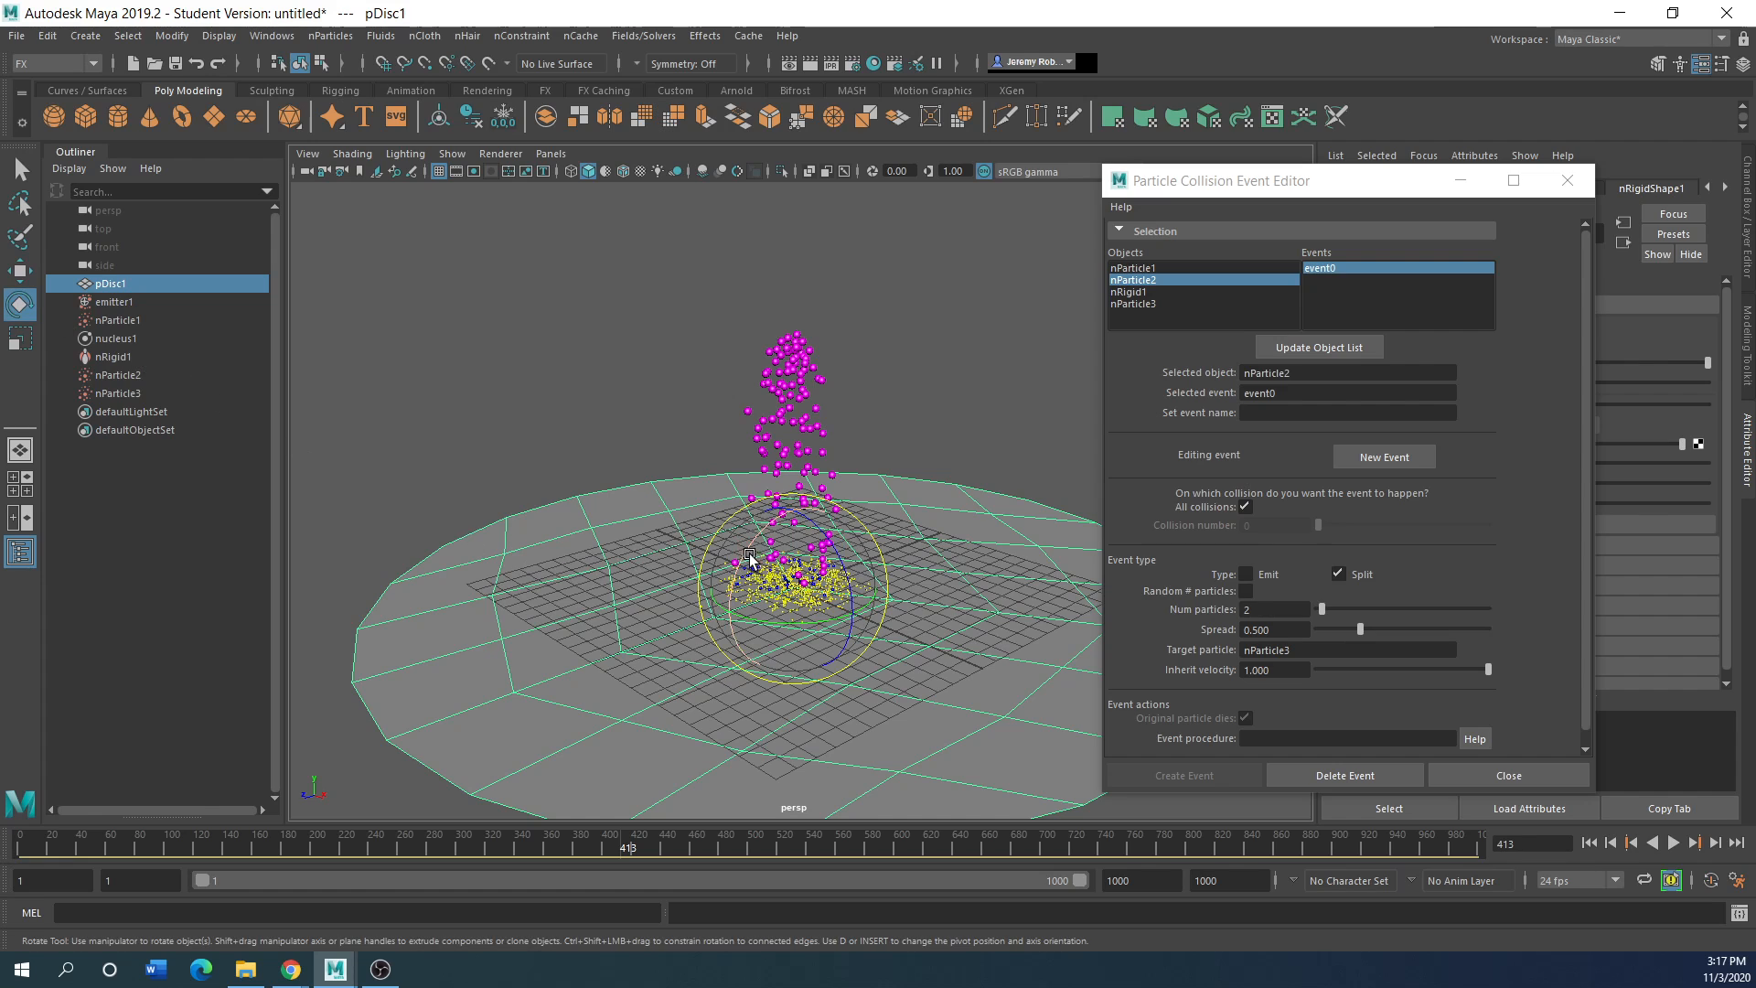
left_click_drag(749, 558, 1043, 653)
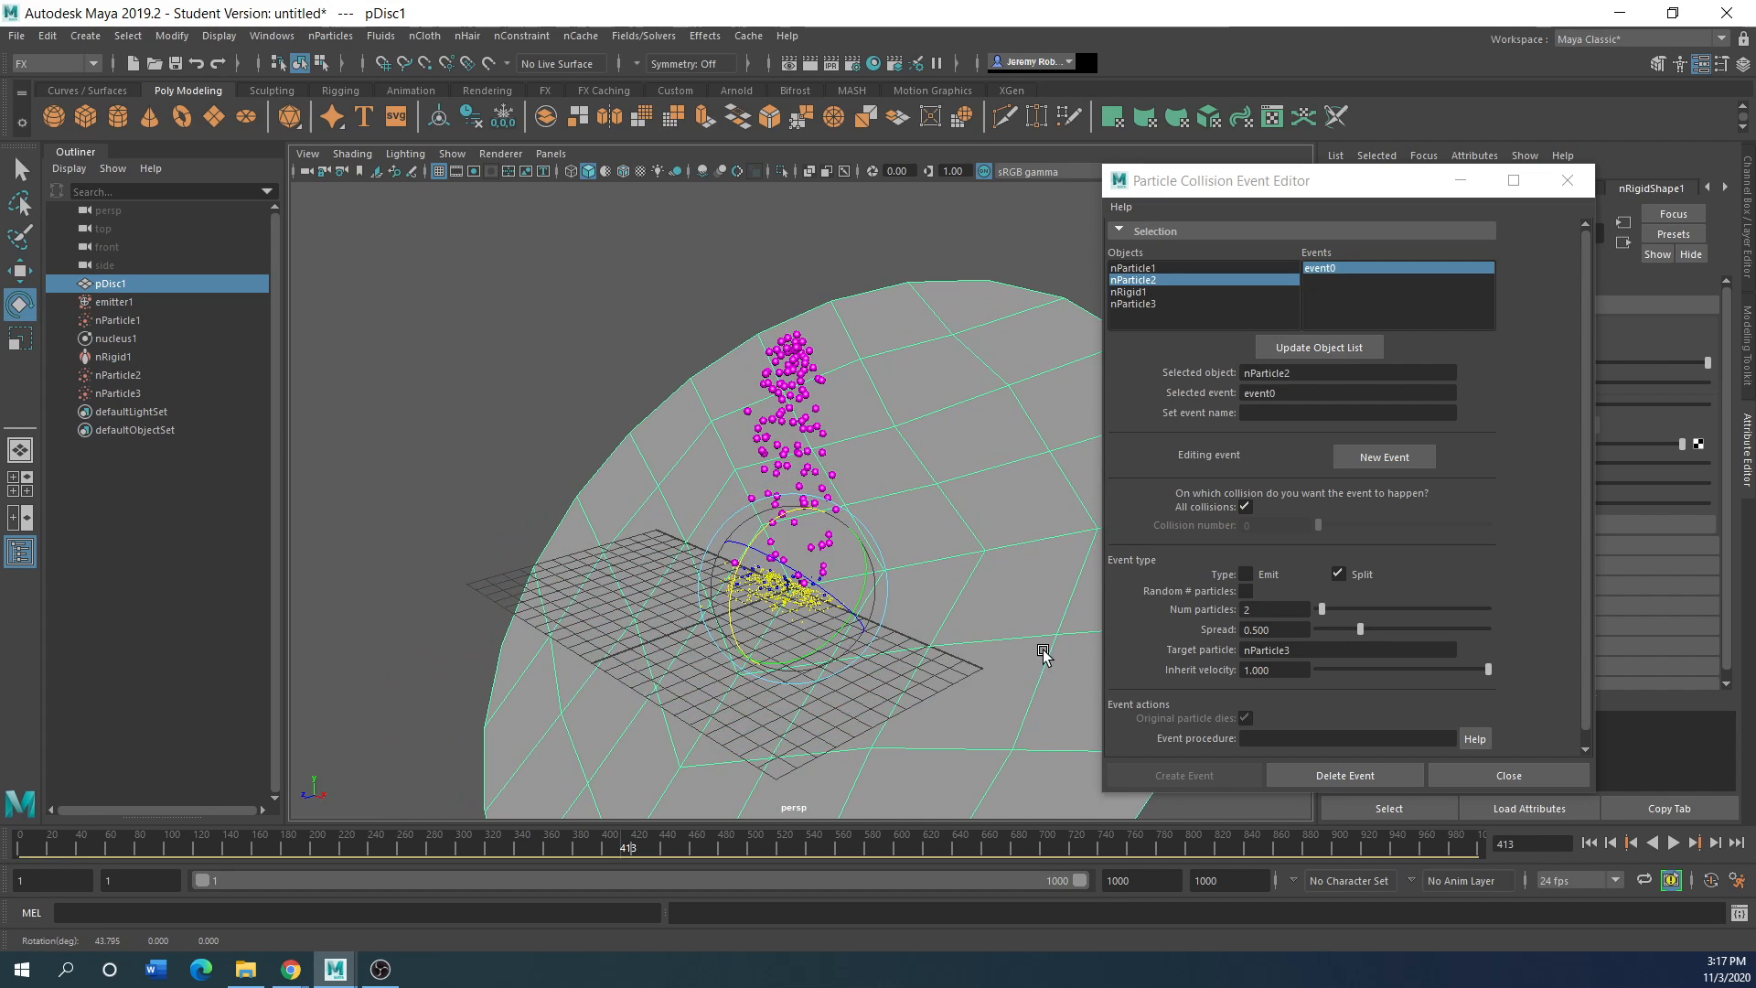
Step: Replay the simulation from the first frame, examine the particles splitting on the tilted disc, and stop playback
left_click(1589, 843)
scroll(891, 619, "up", 3)
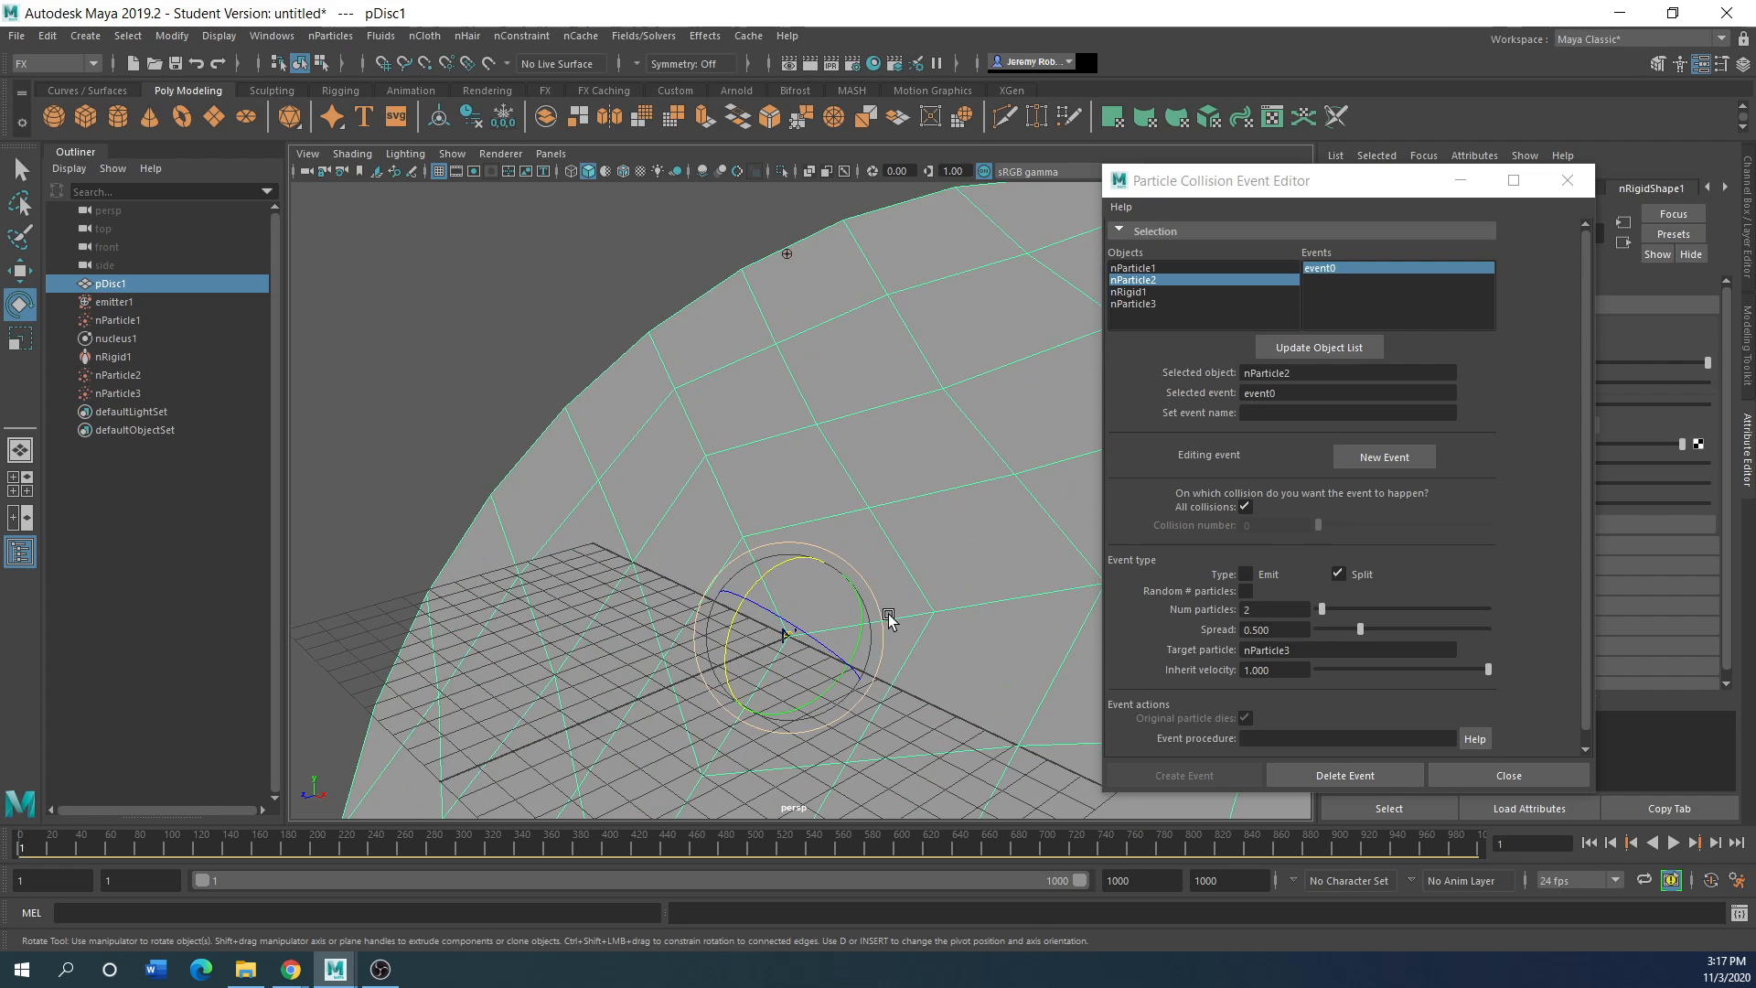
left_click(1673, 842)
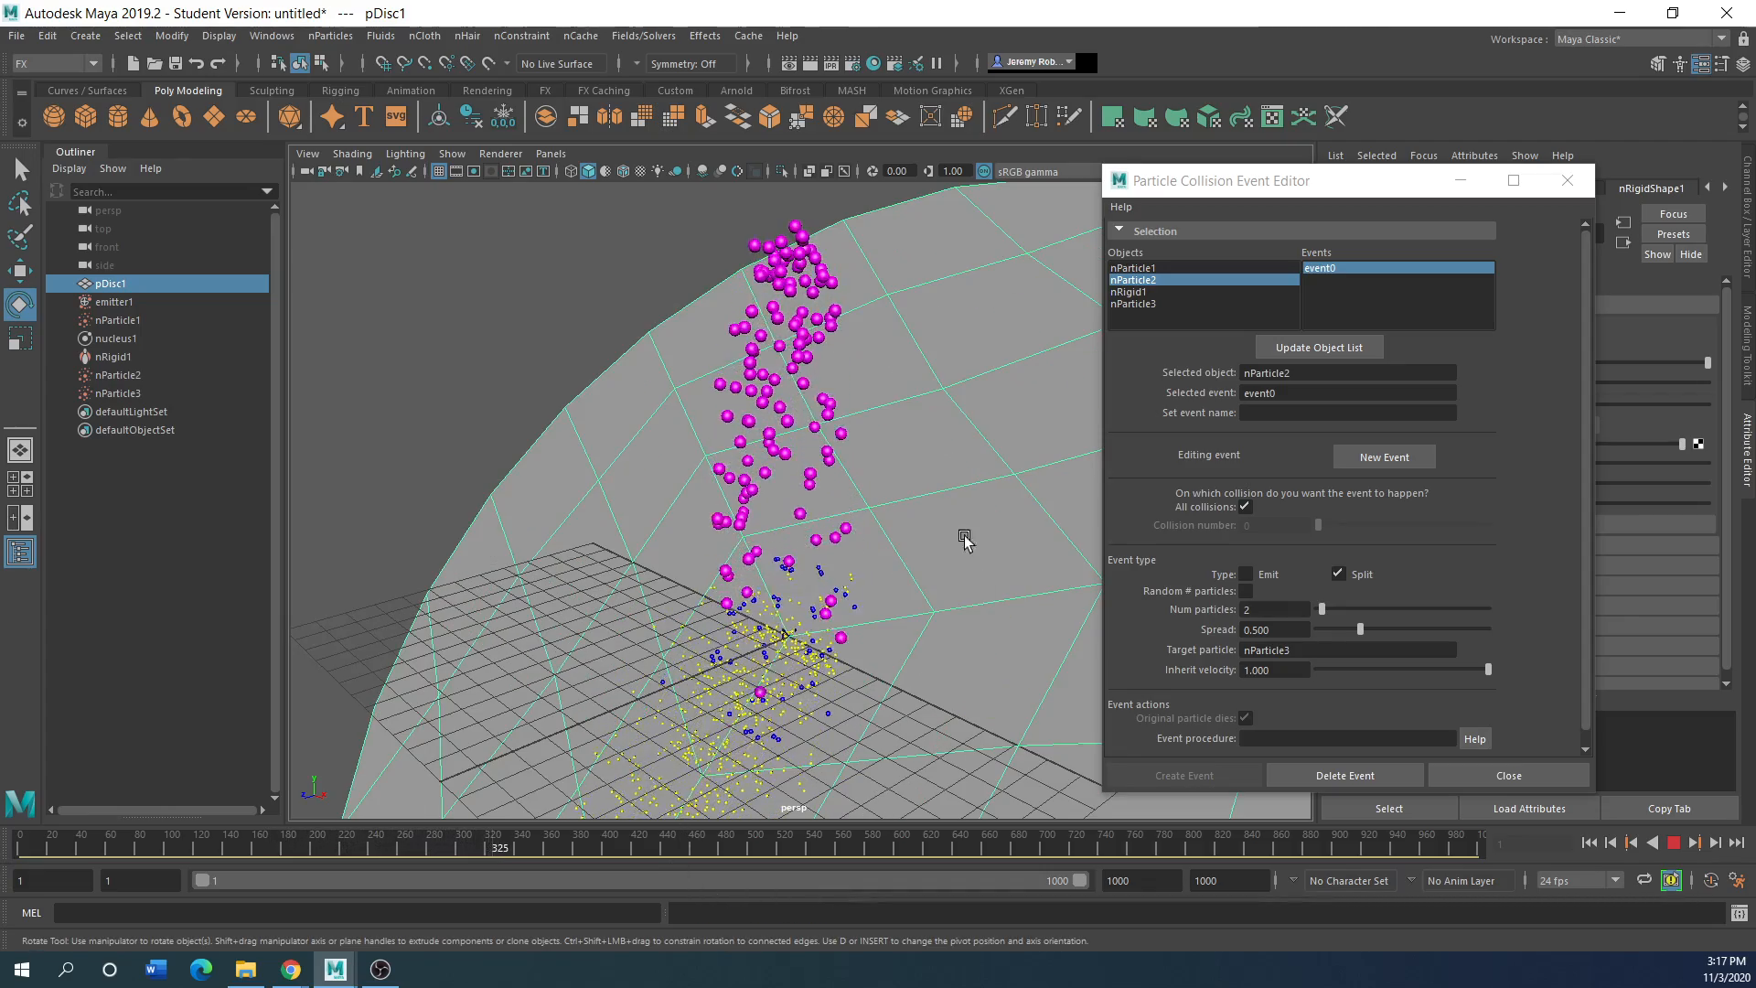
left_click(453, 376)
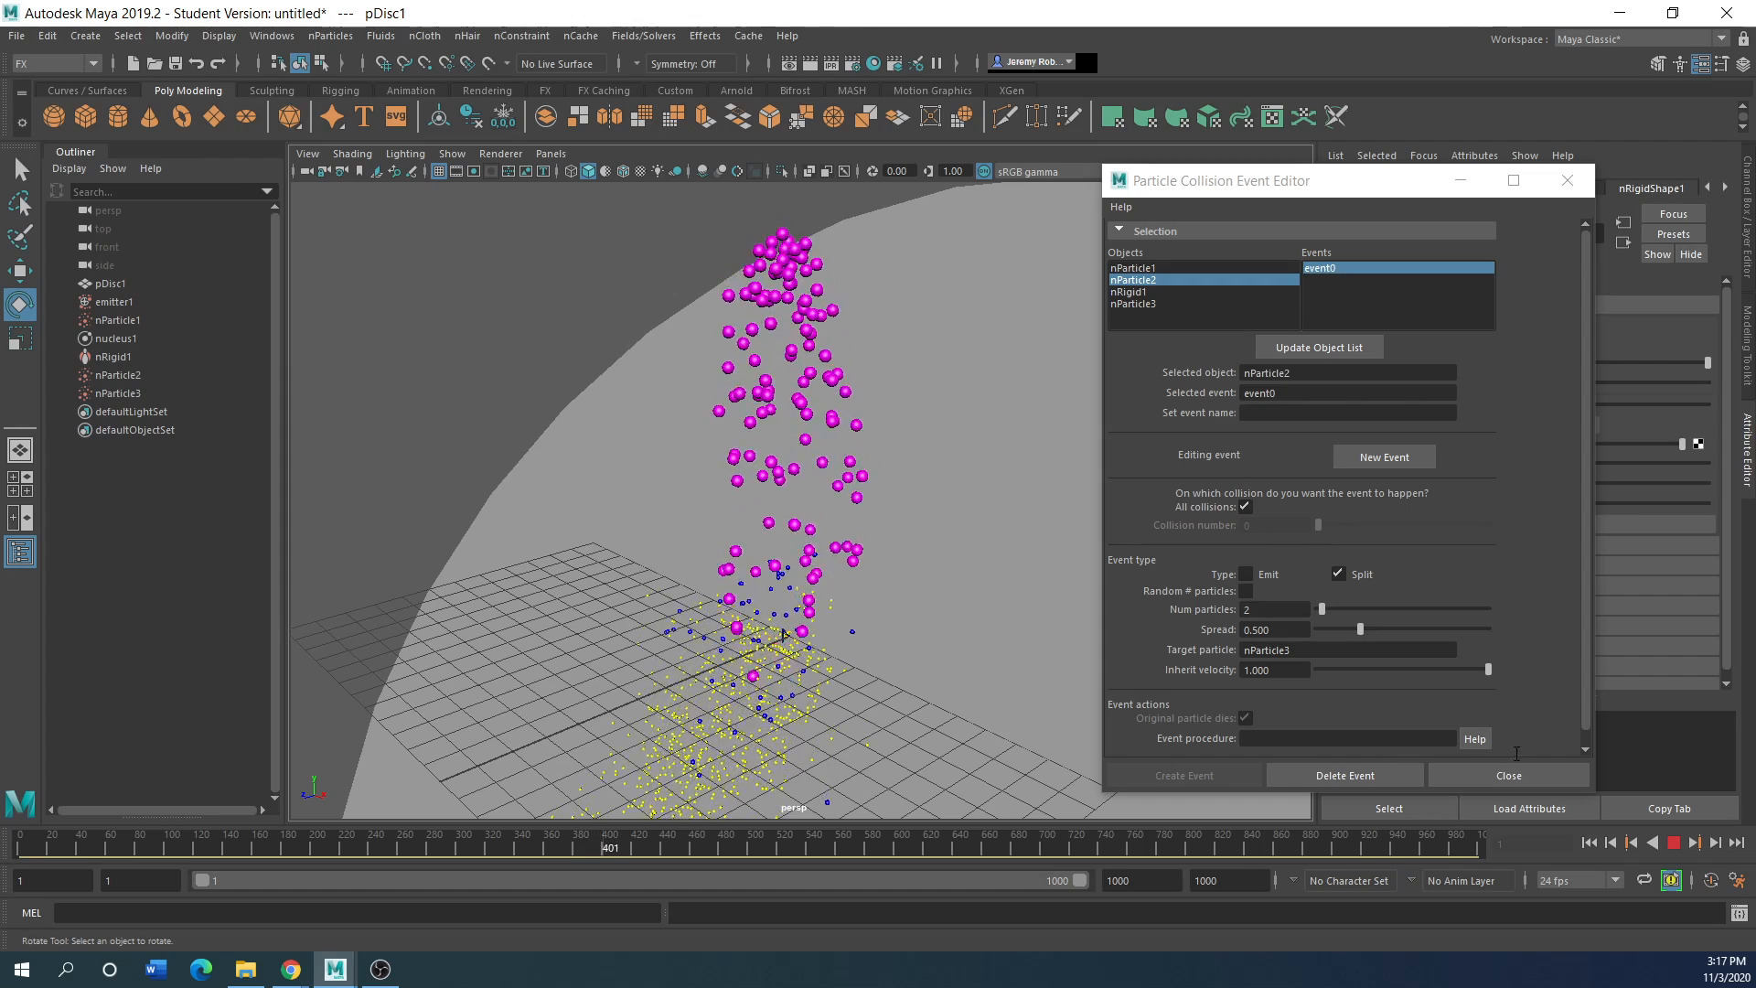
left_click(1672, 847)
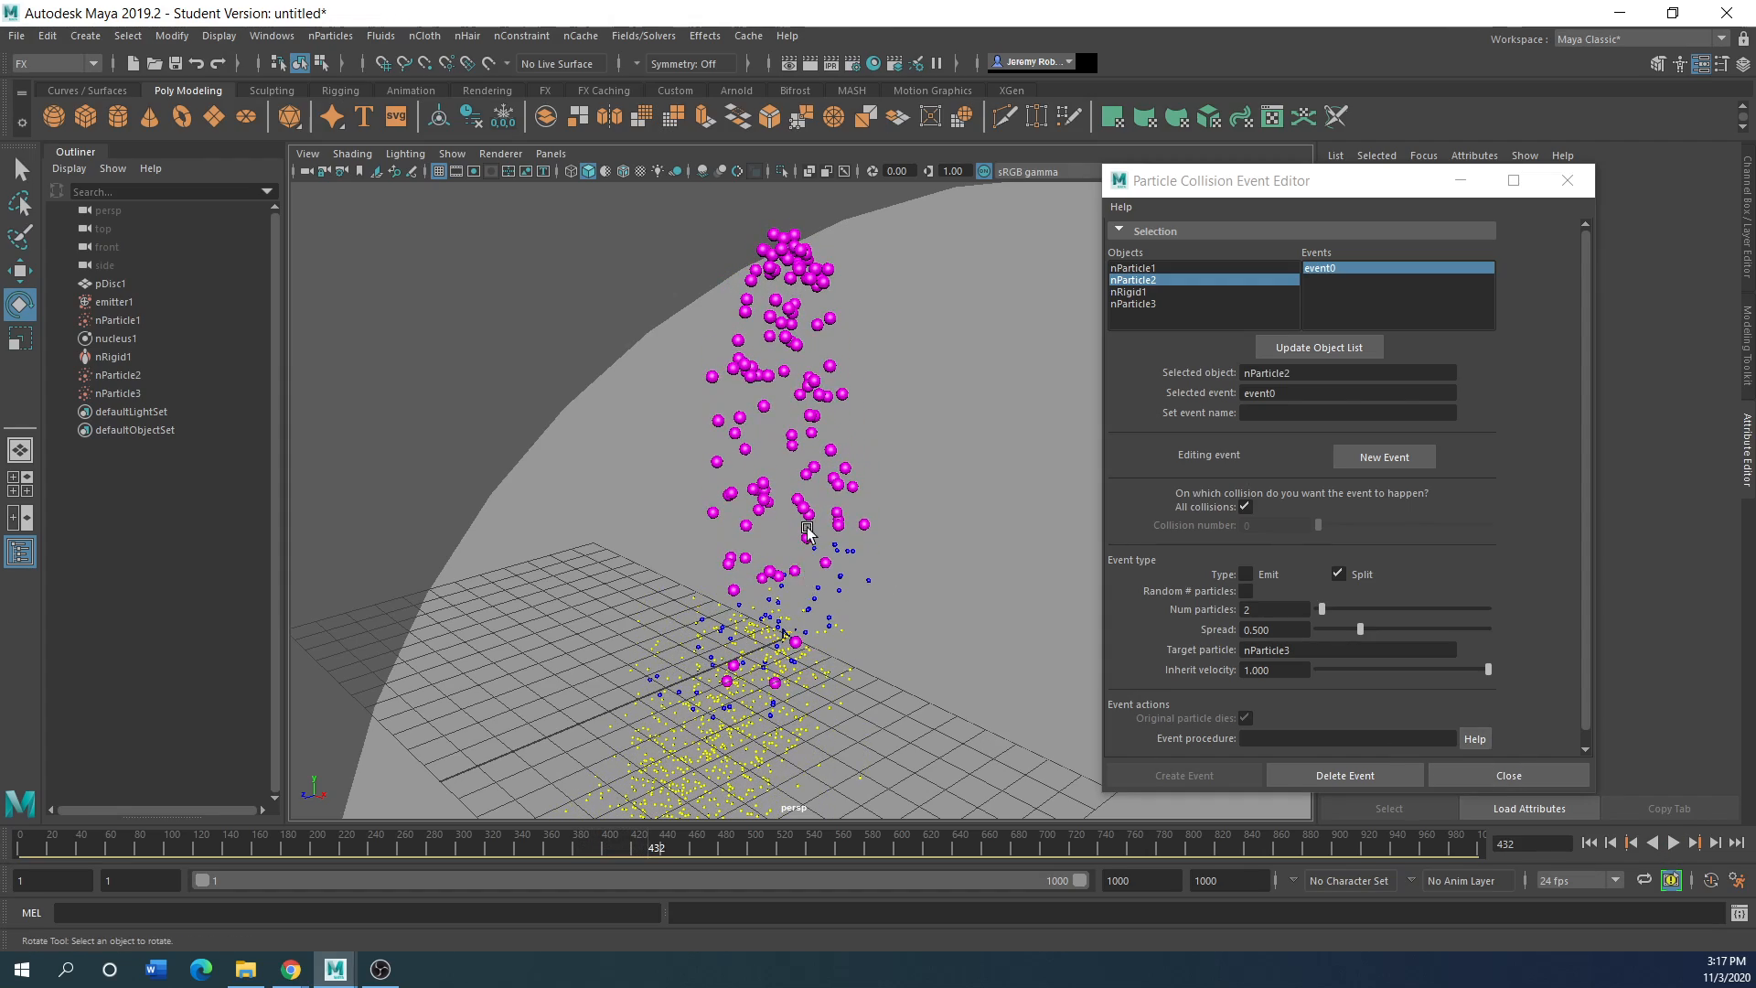
middle_click_drag(800, 580, 818, 530, "alt")
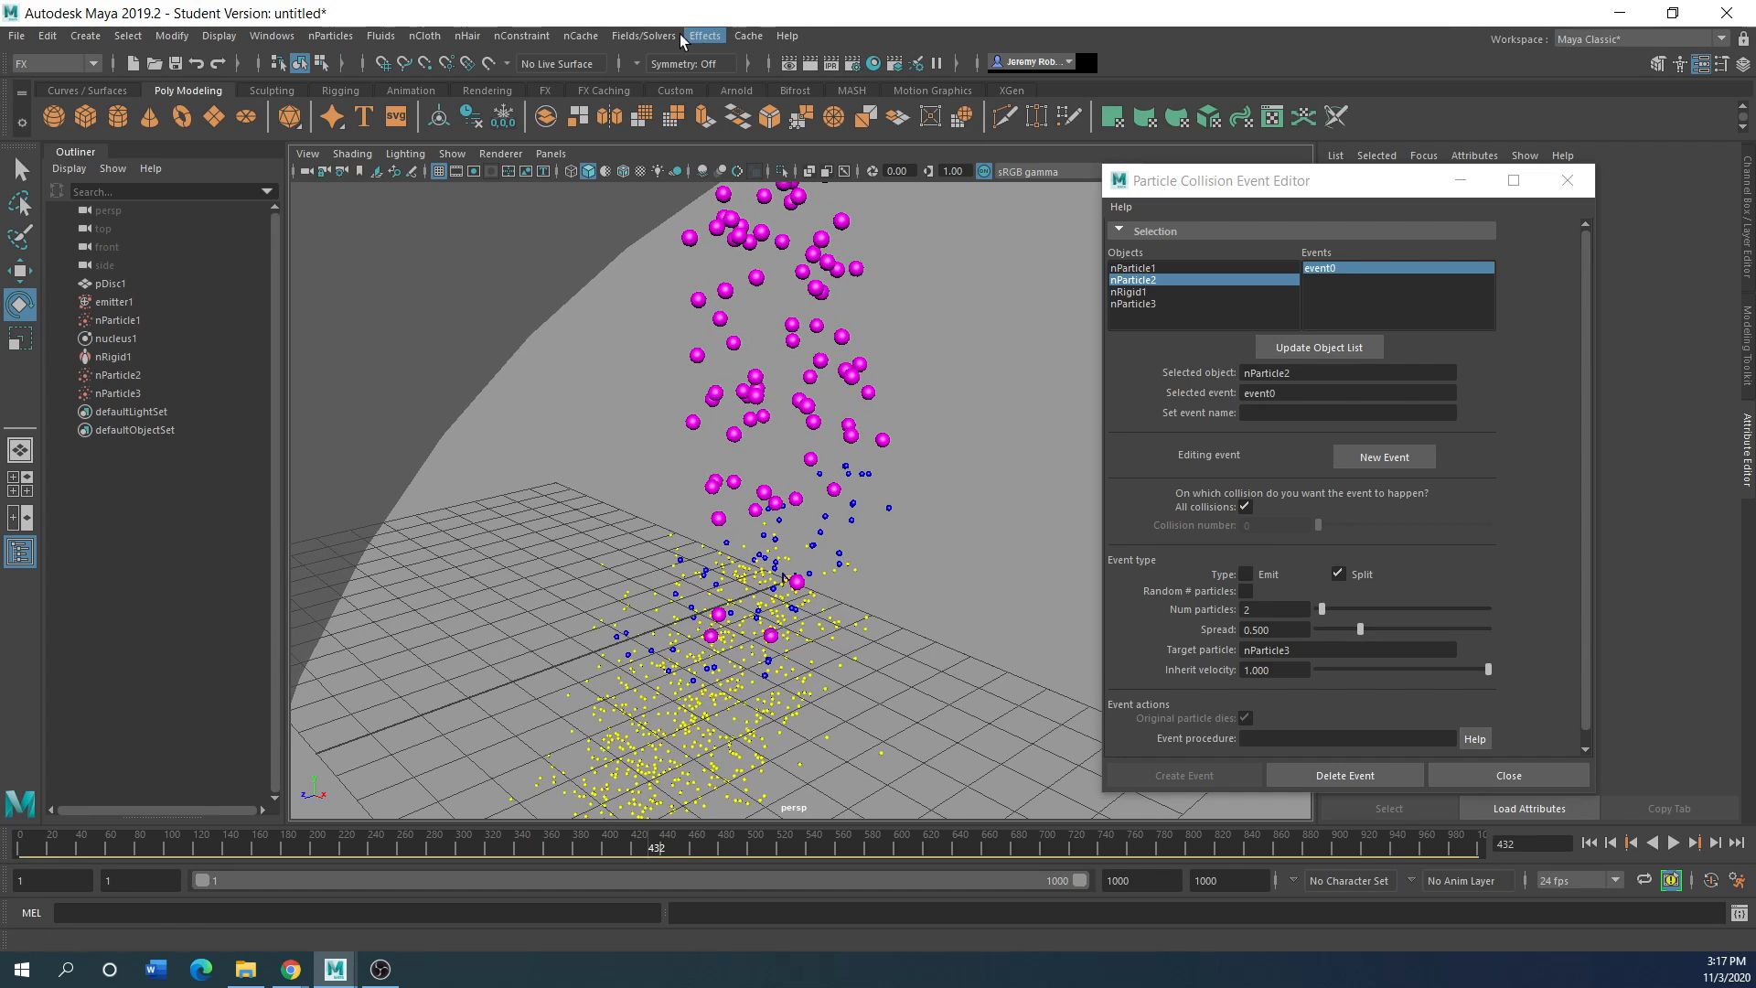
Step: Switch to the Modeling menu set and open the Plug-in Manager
left_click(93, 63)
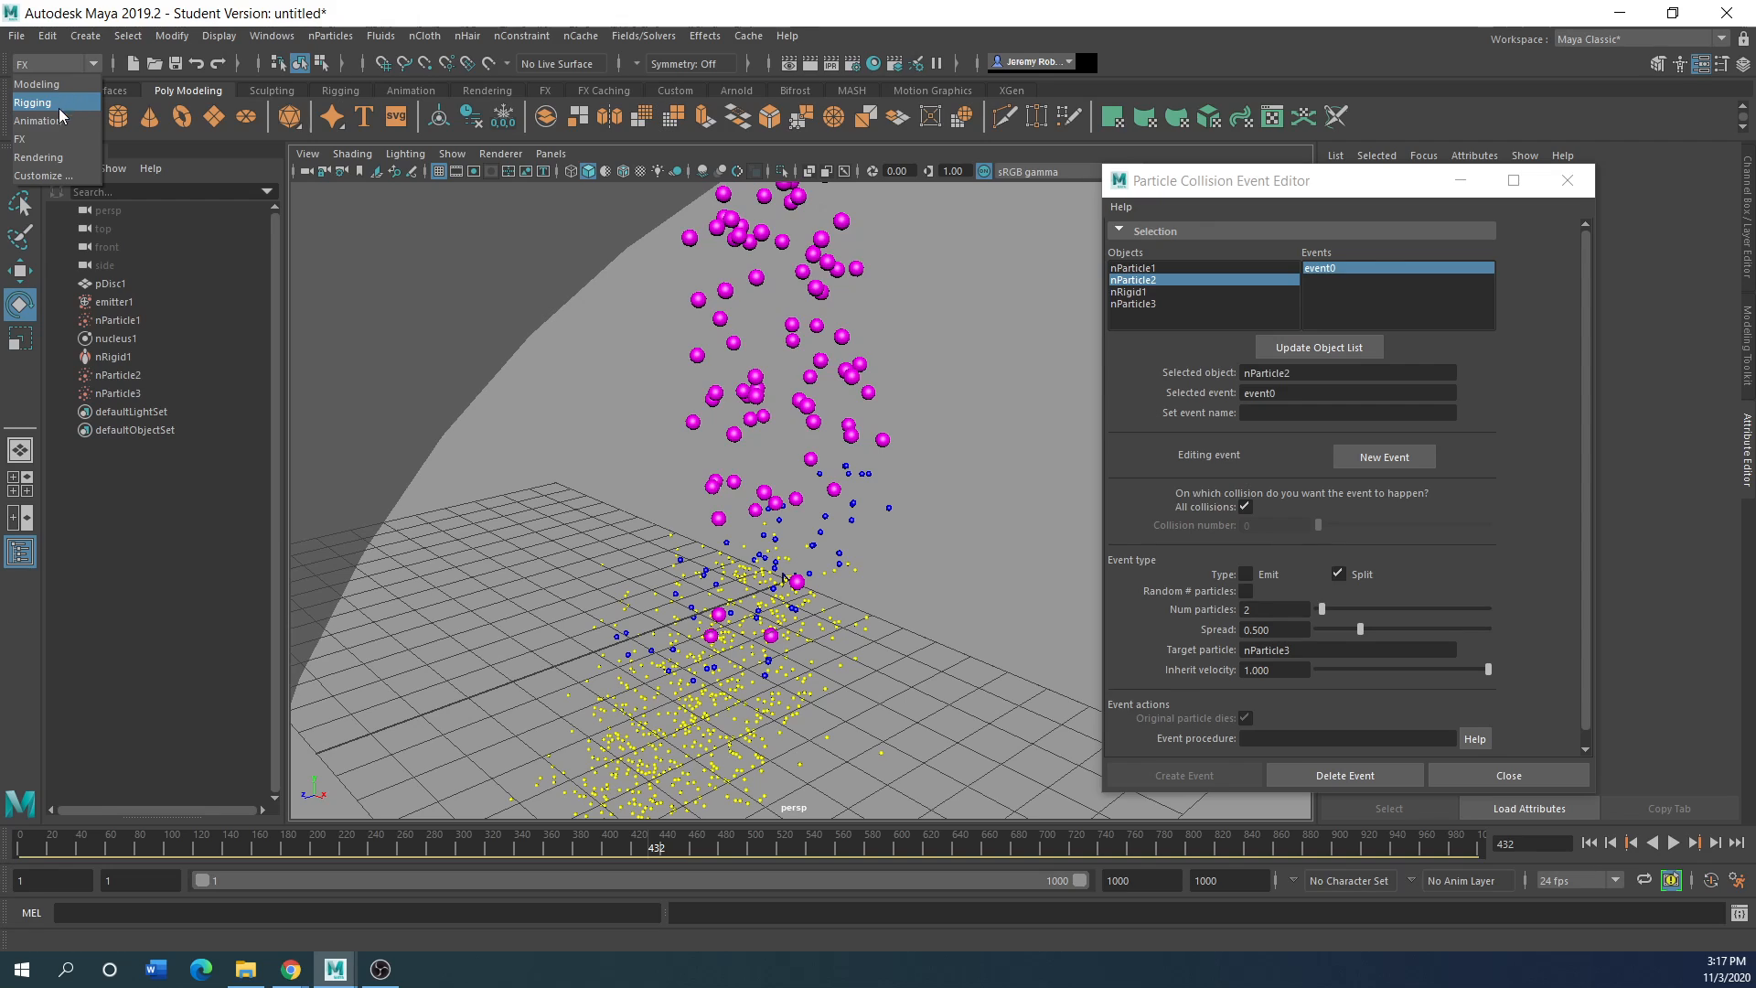
left_click(36, 84)
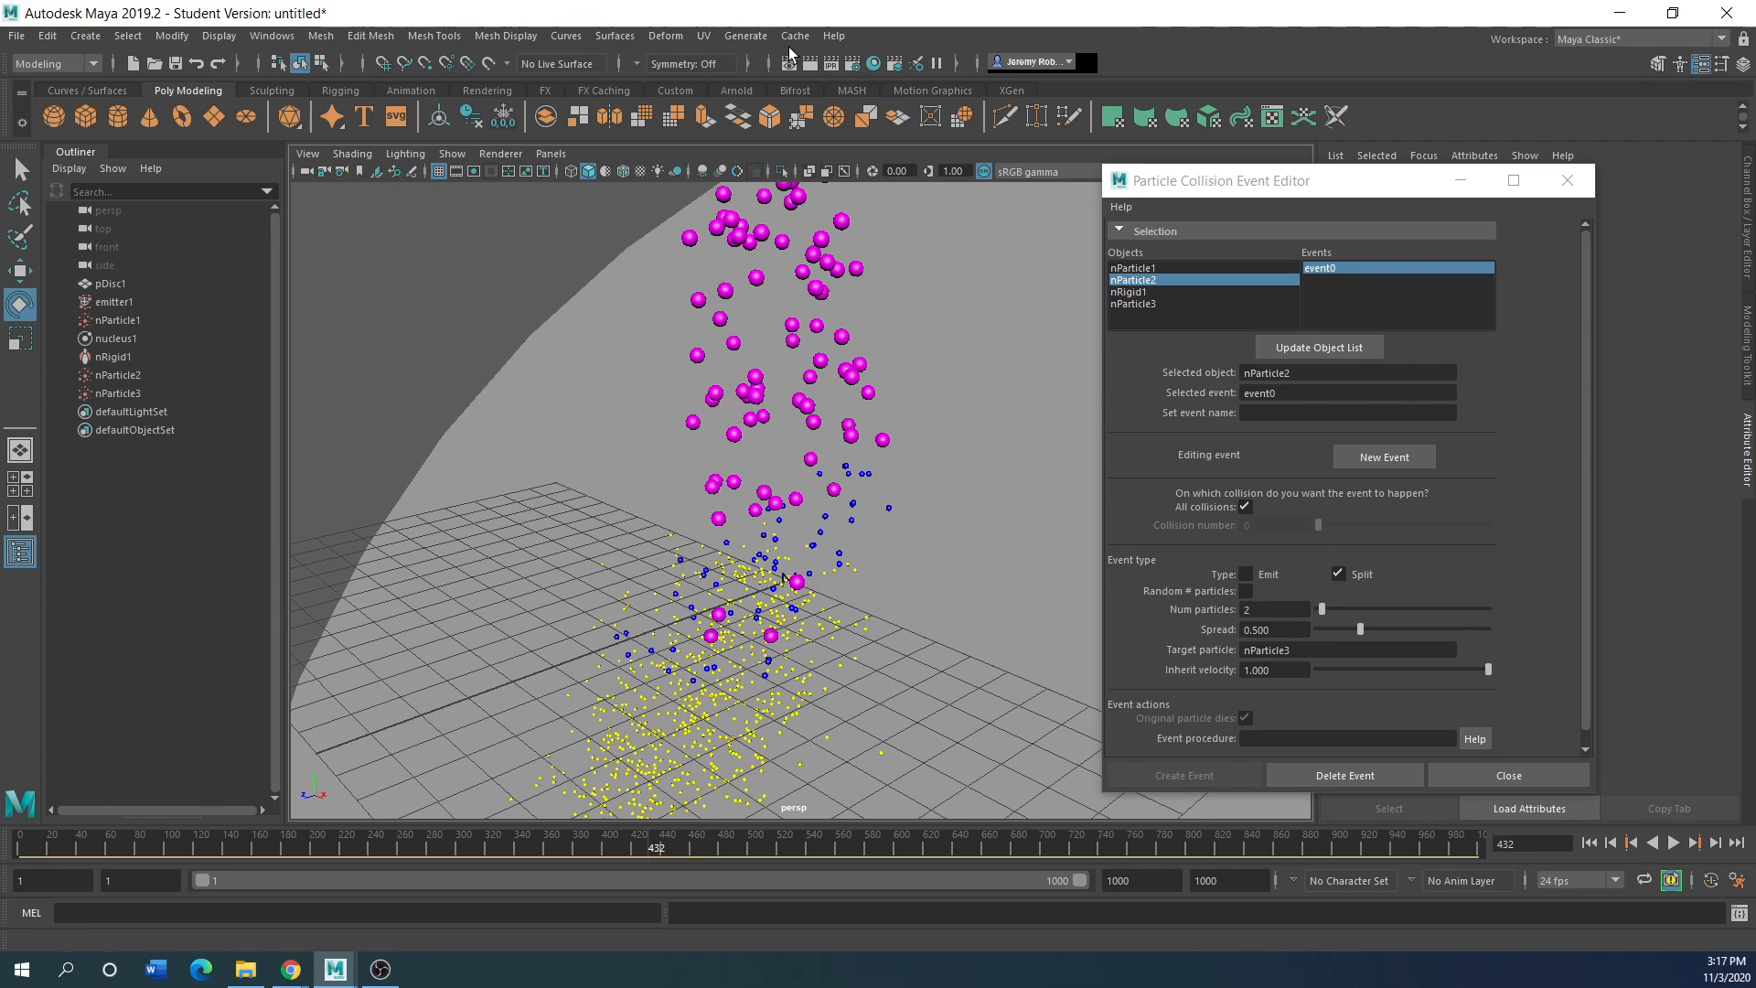
left_click(263, 38)
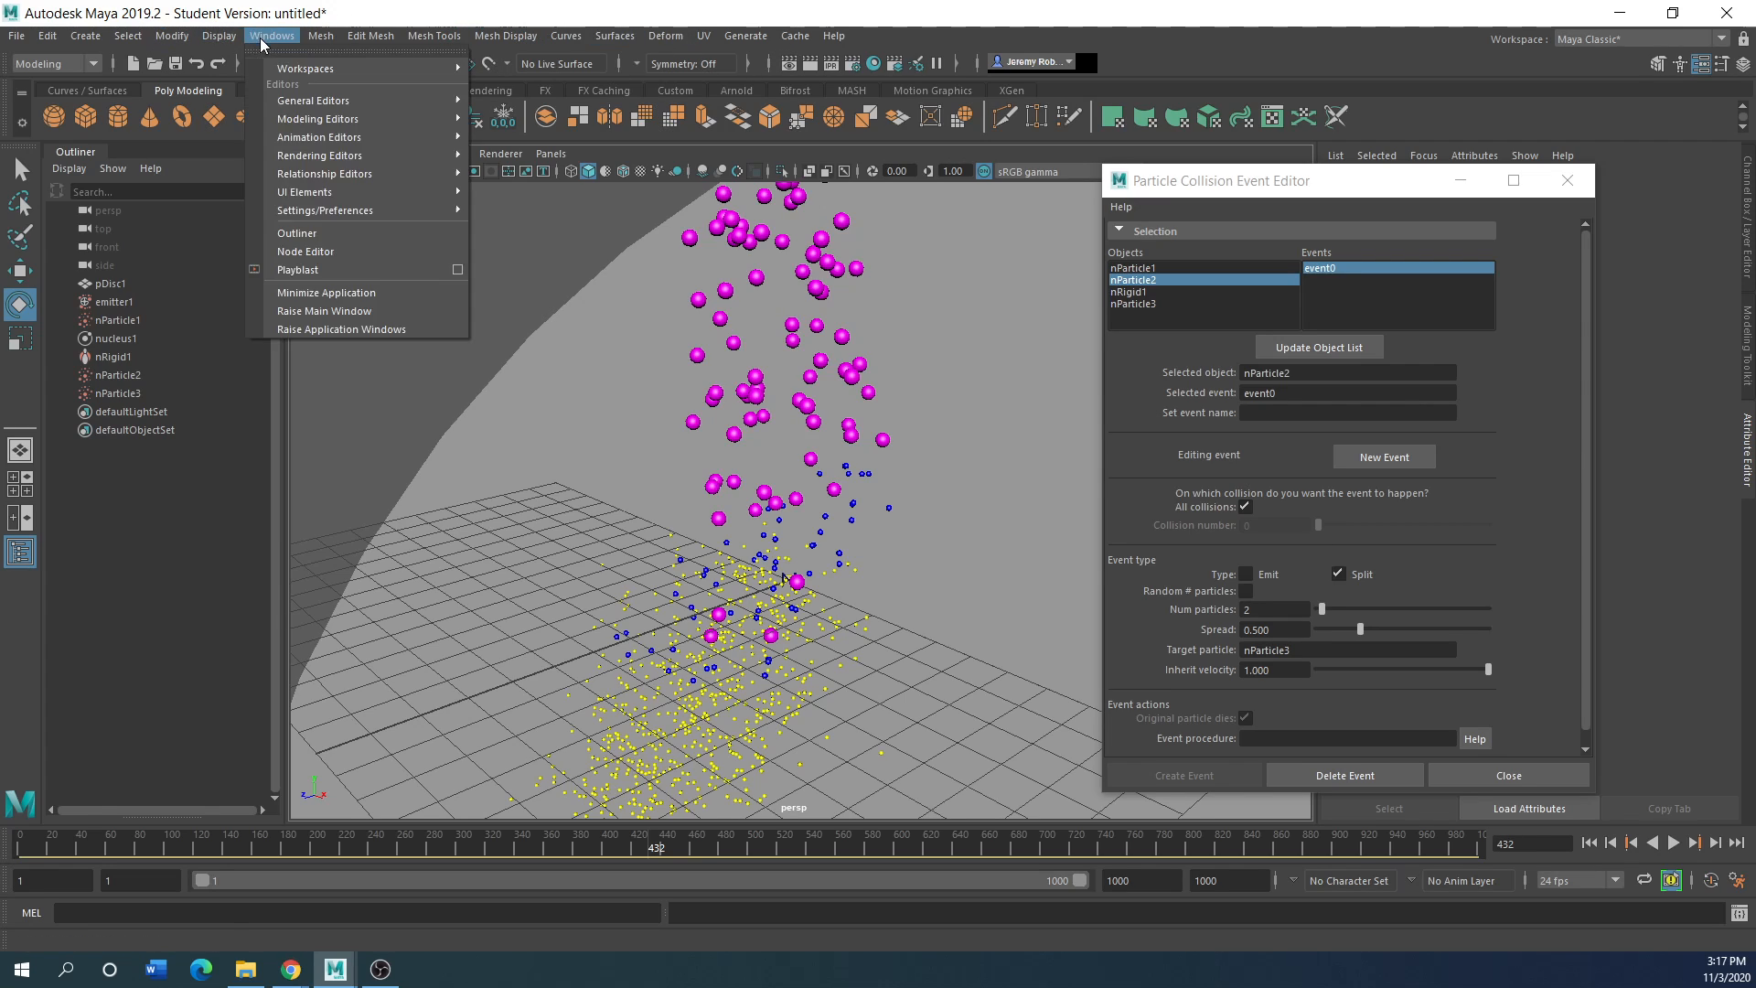
mouse_move(365, 211)
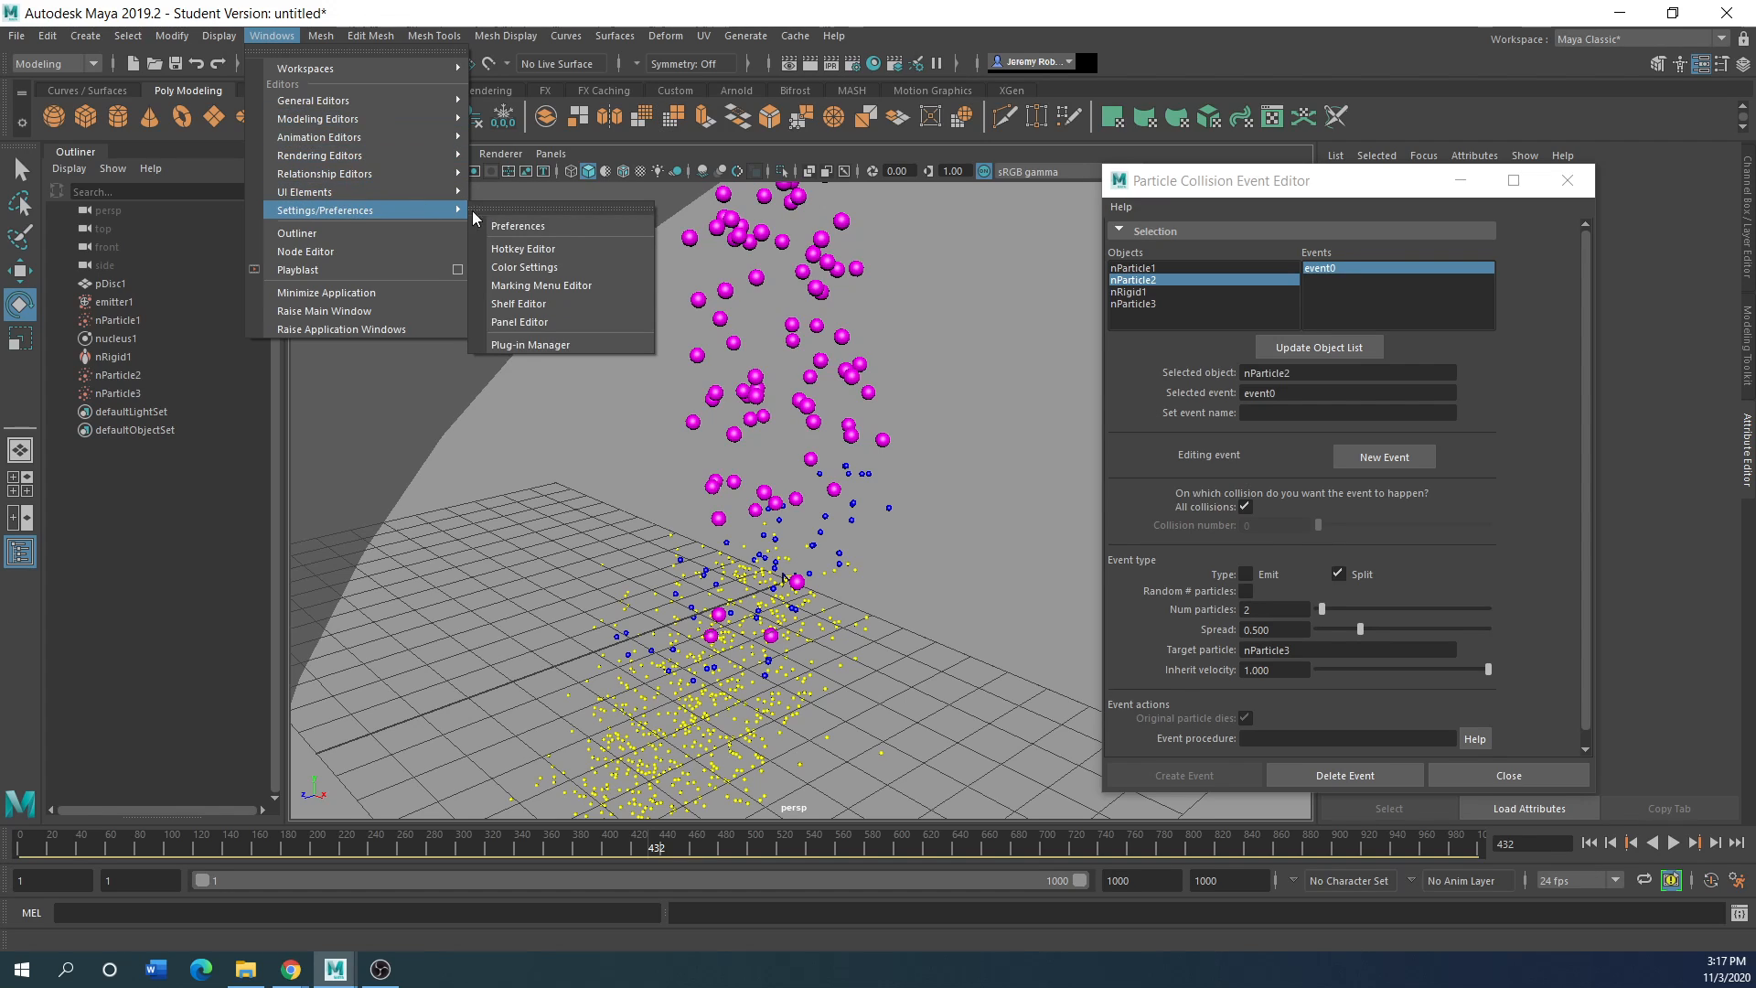
left_click(519, 336)
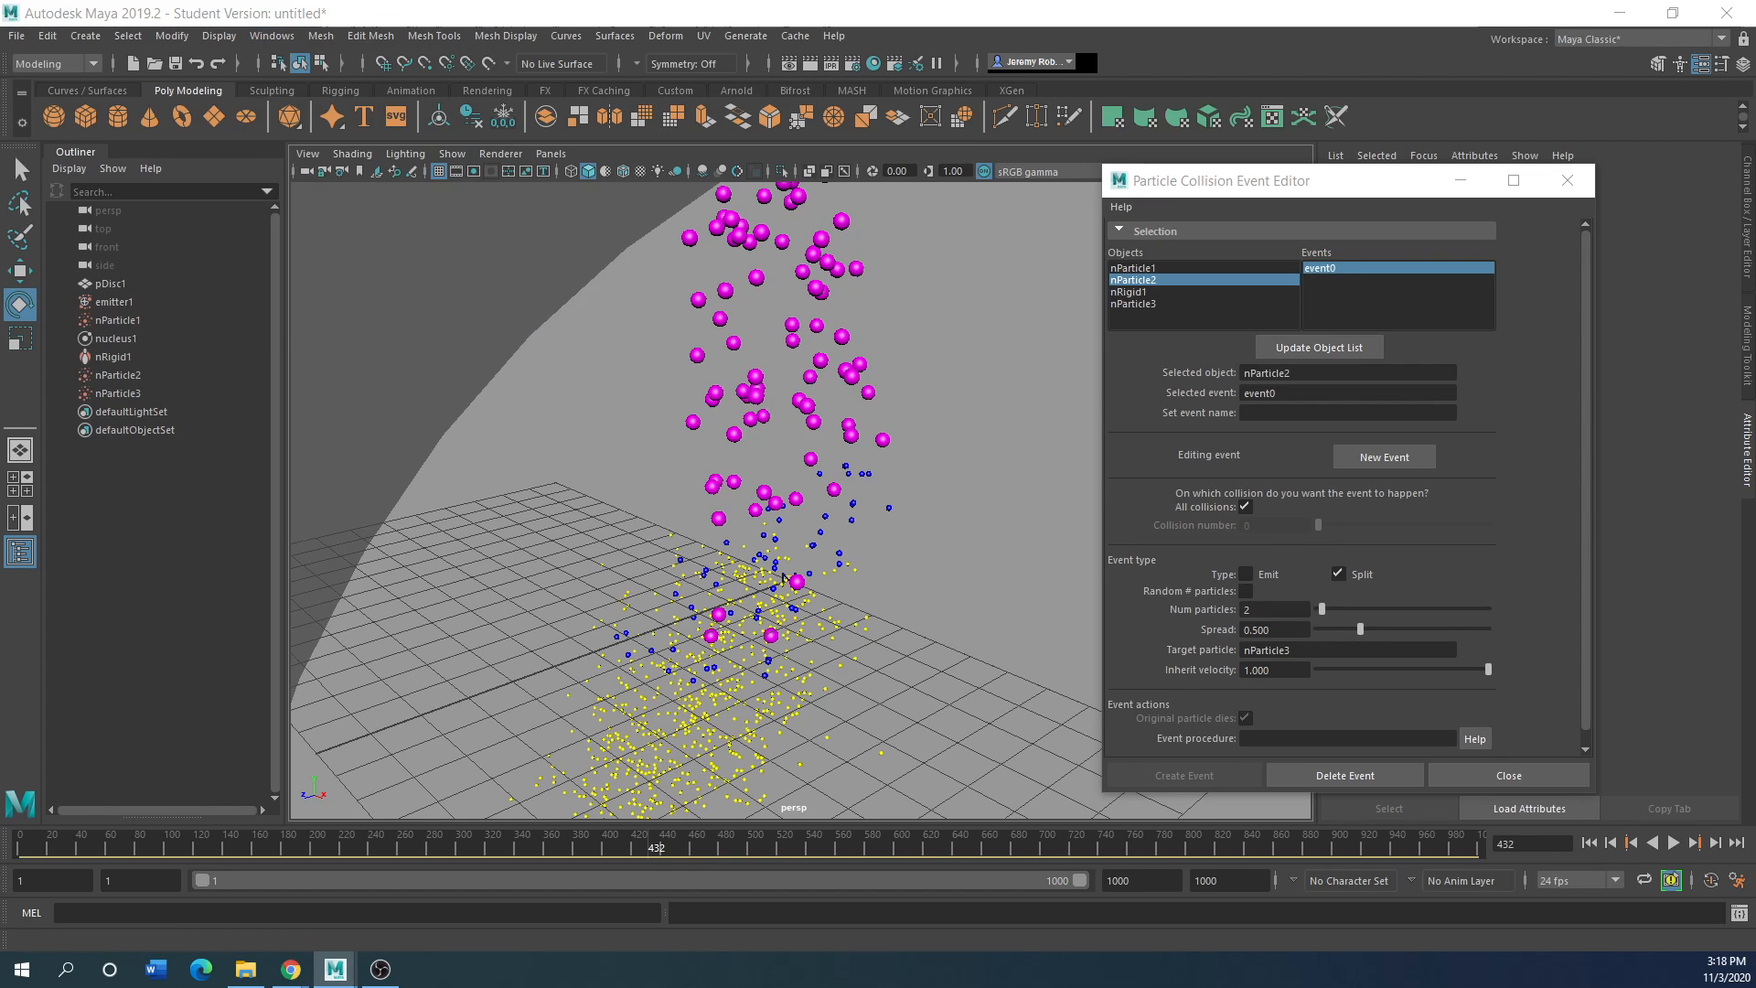
Step: Load the Arnold plug-in mtoa.mll and close the Plug-in Manager
left_click_drag(471, 251, 530, 219)
scroll(494, 549, "down", 15)
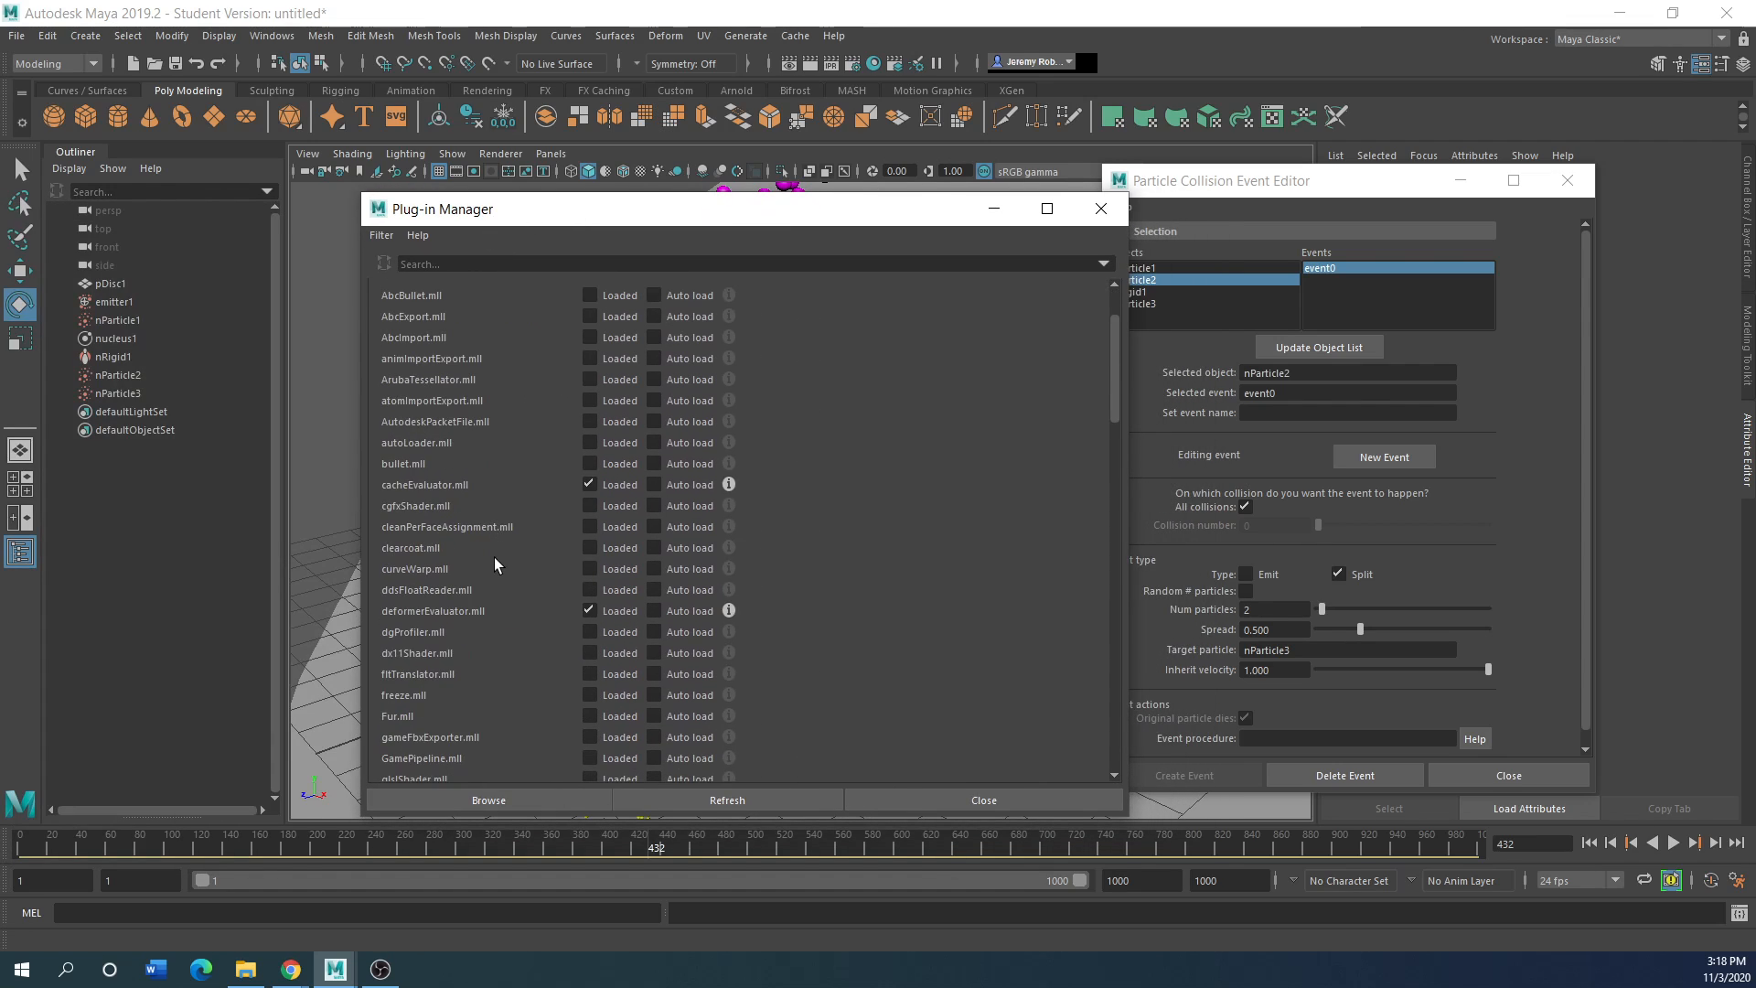
scroll(496, 571, "down", 5)
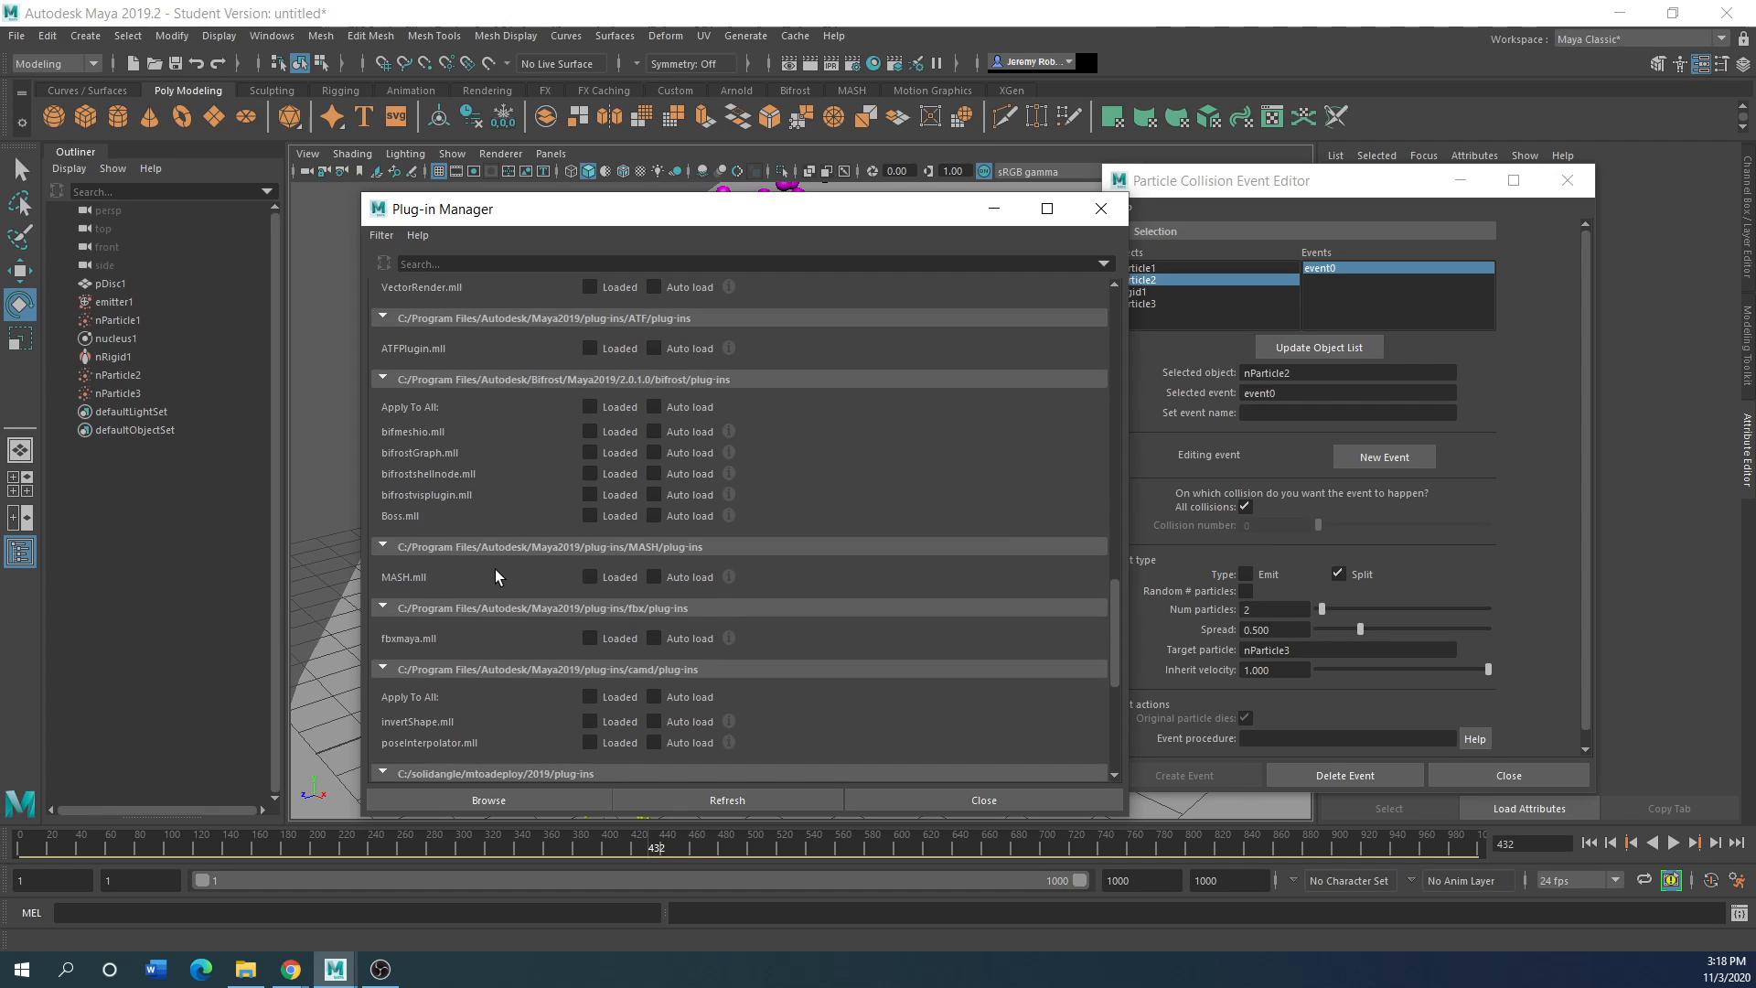
scroll(495, 569, "down", 4)
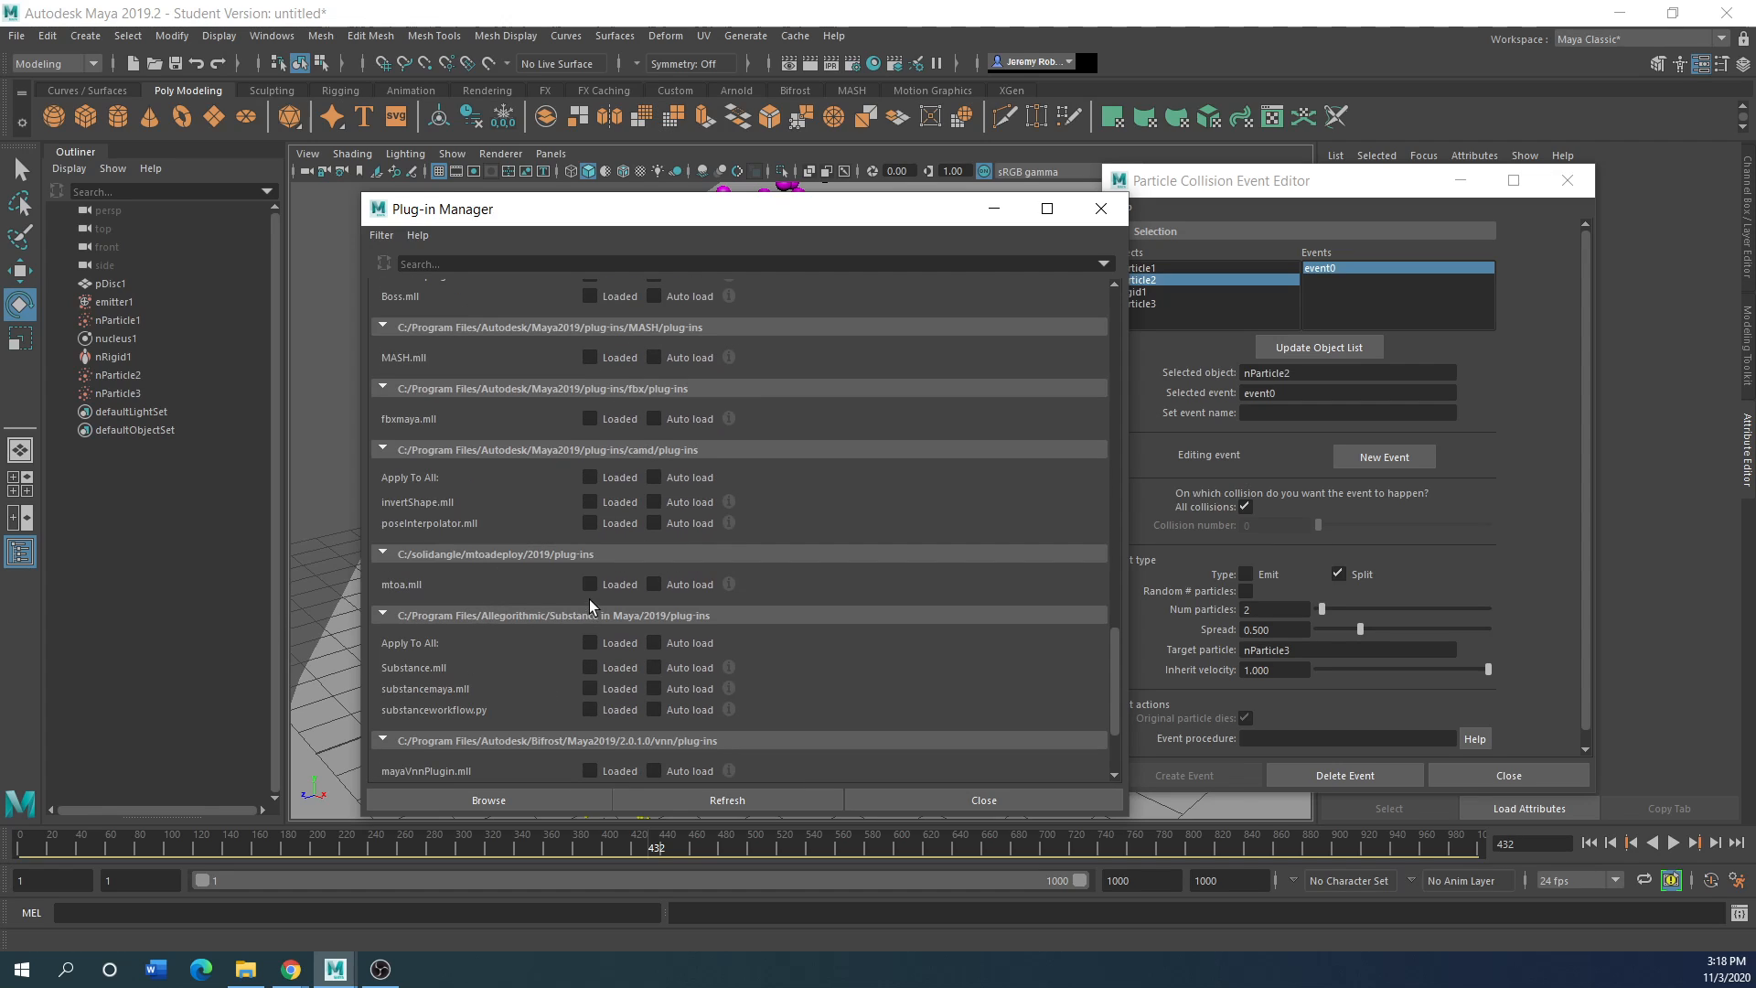
left_click(589, 583)
left_click(653, 583)
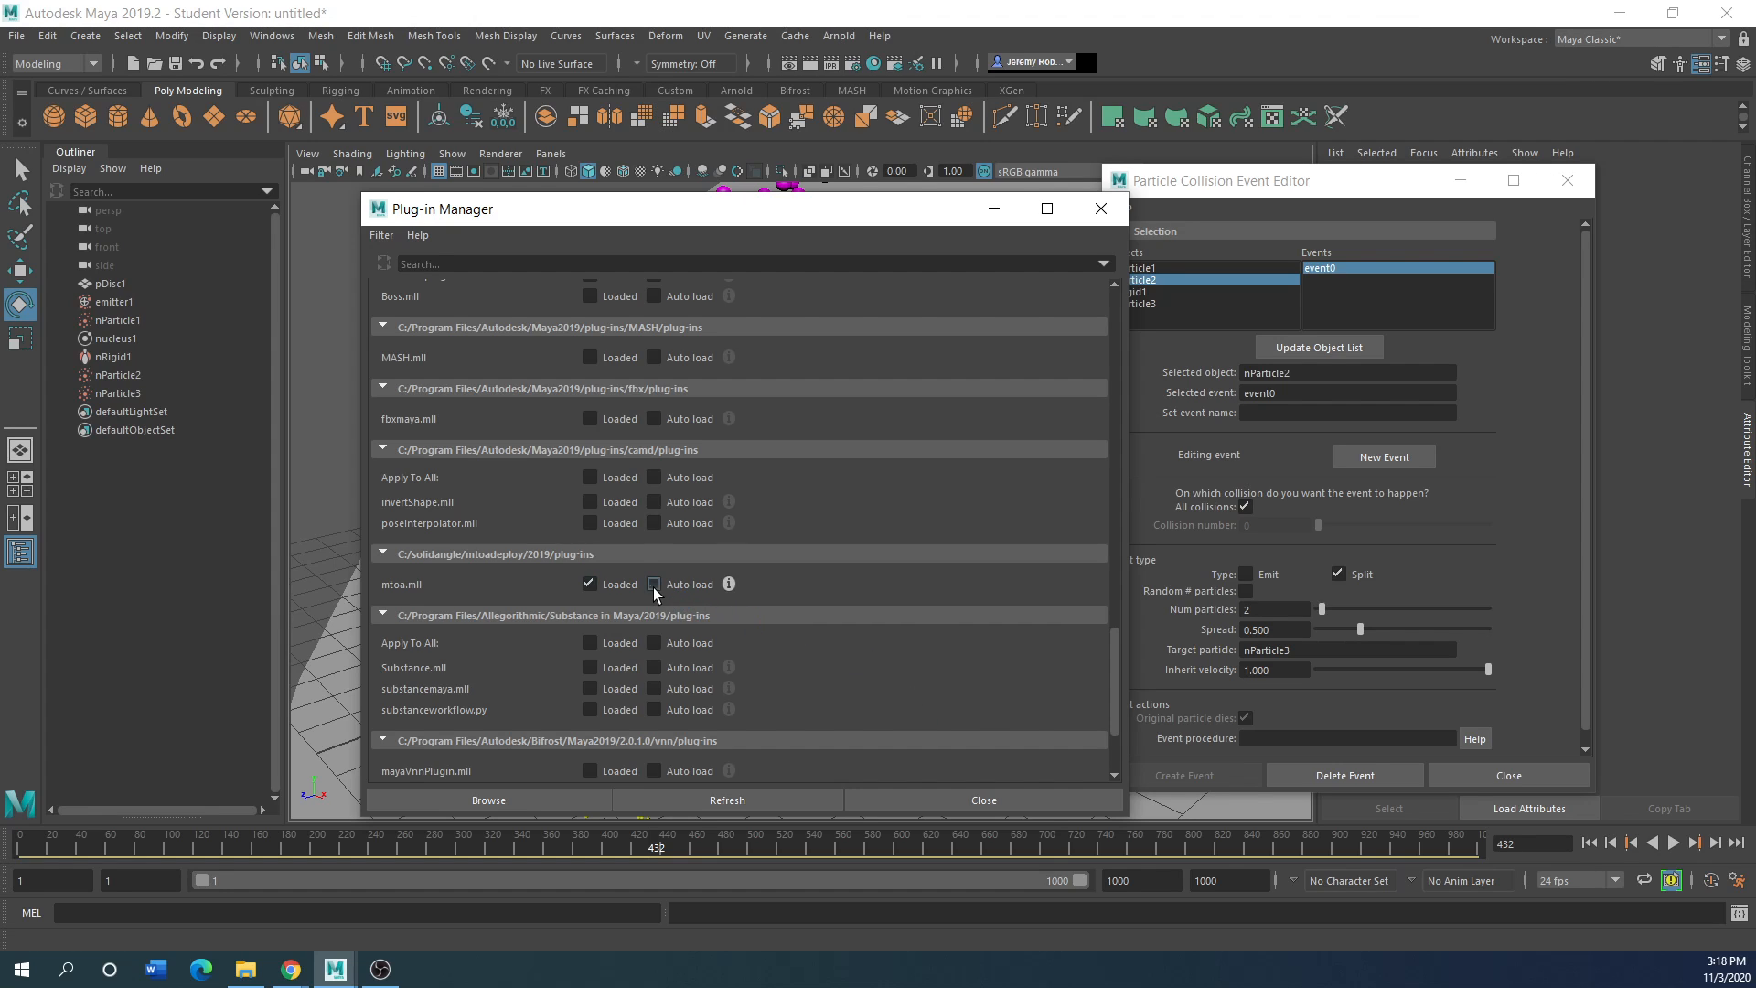
left_click(983, 800)
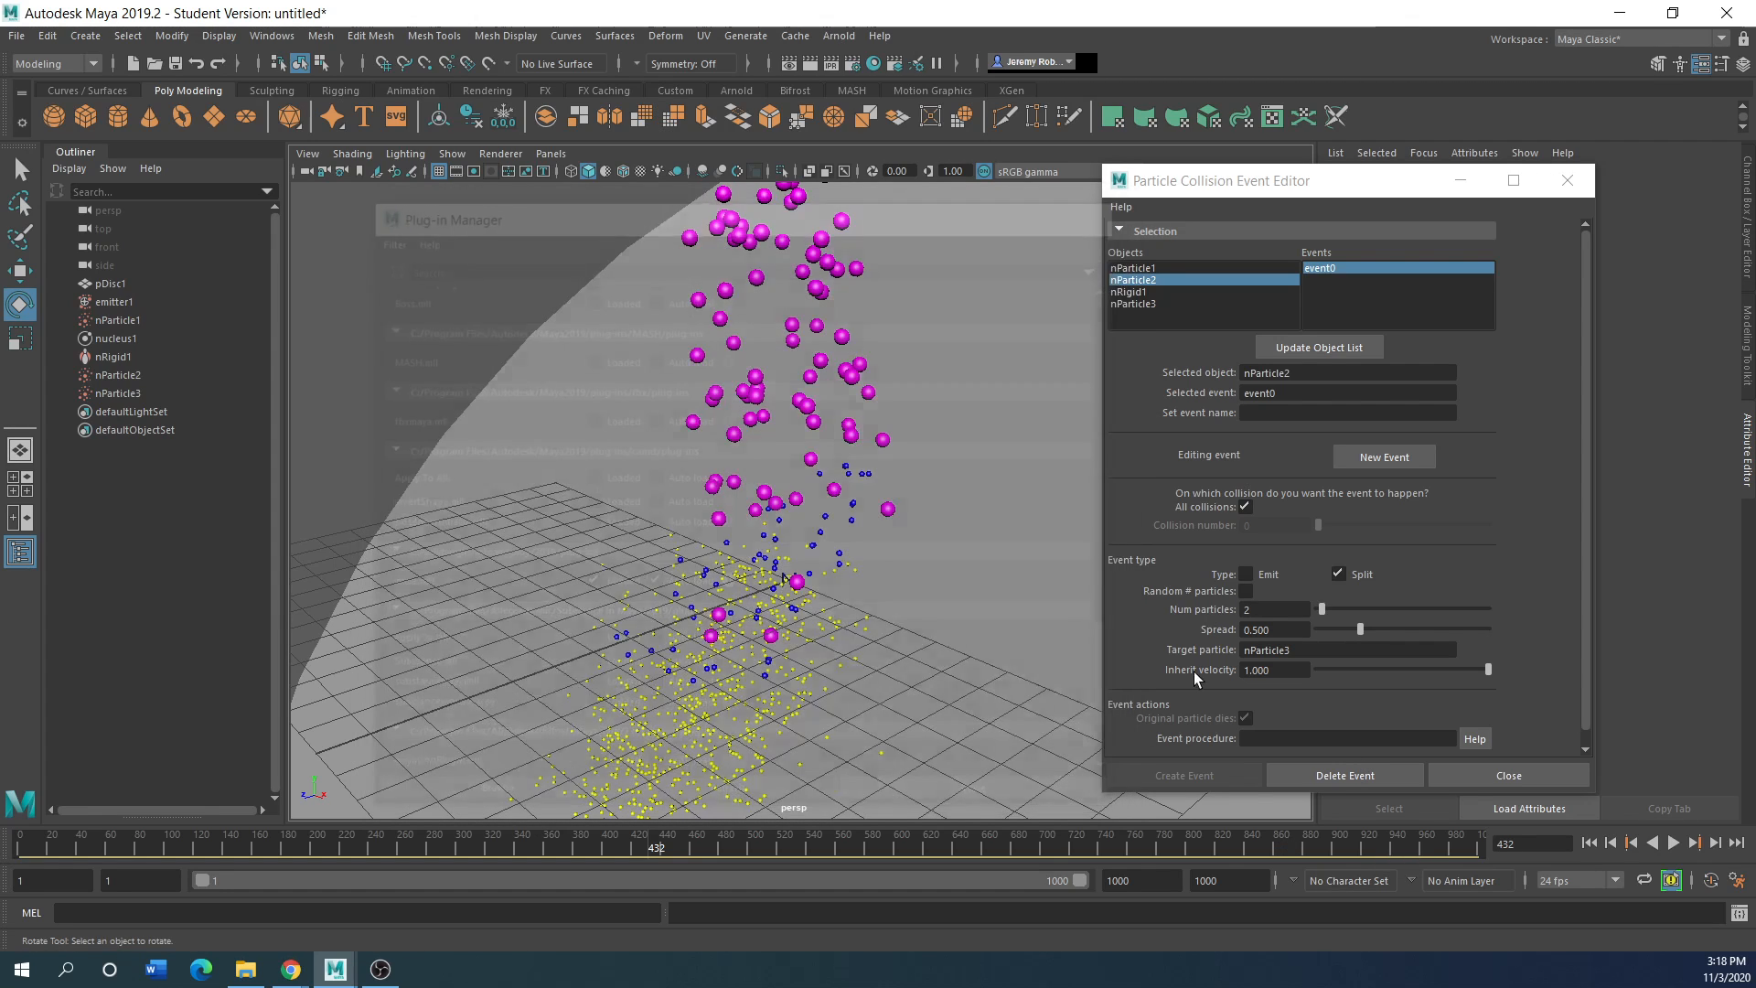
Step: Add an Arnold Physical Sky light to the scene
left_click(838, 36)
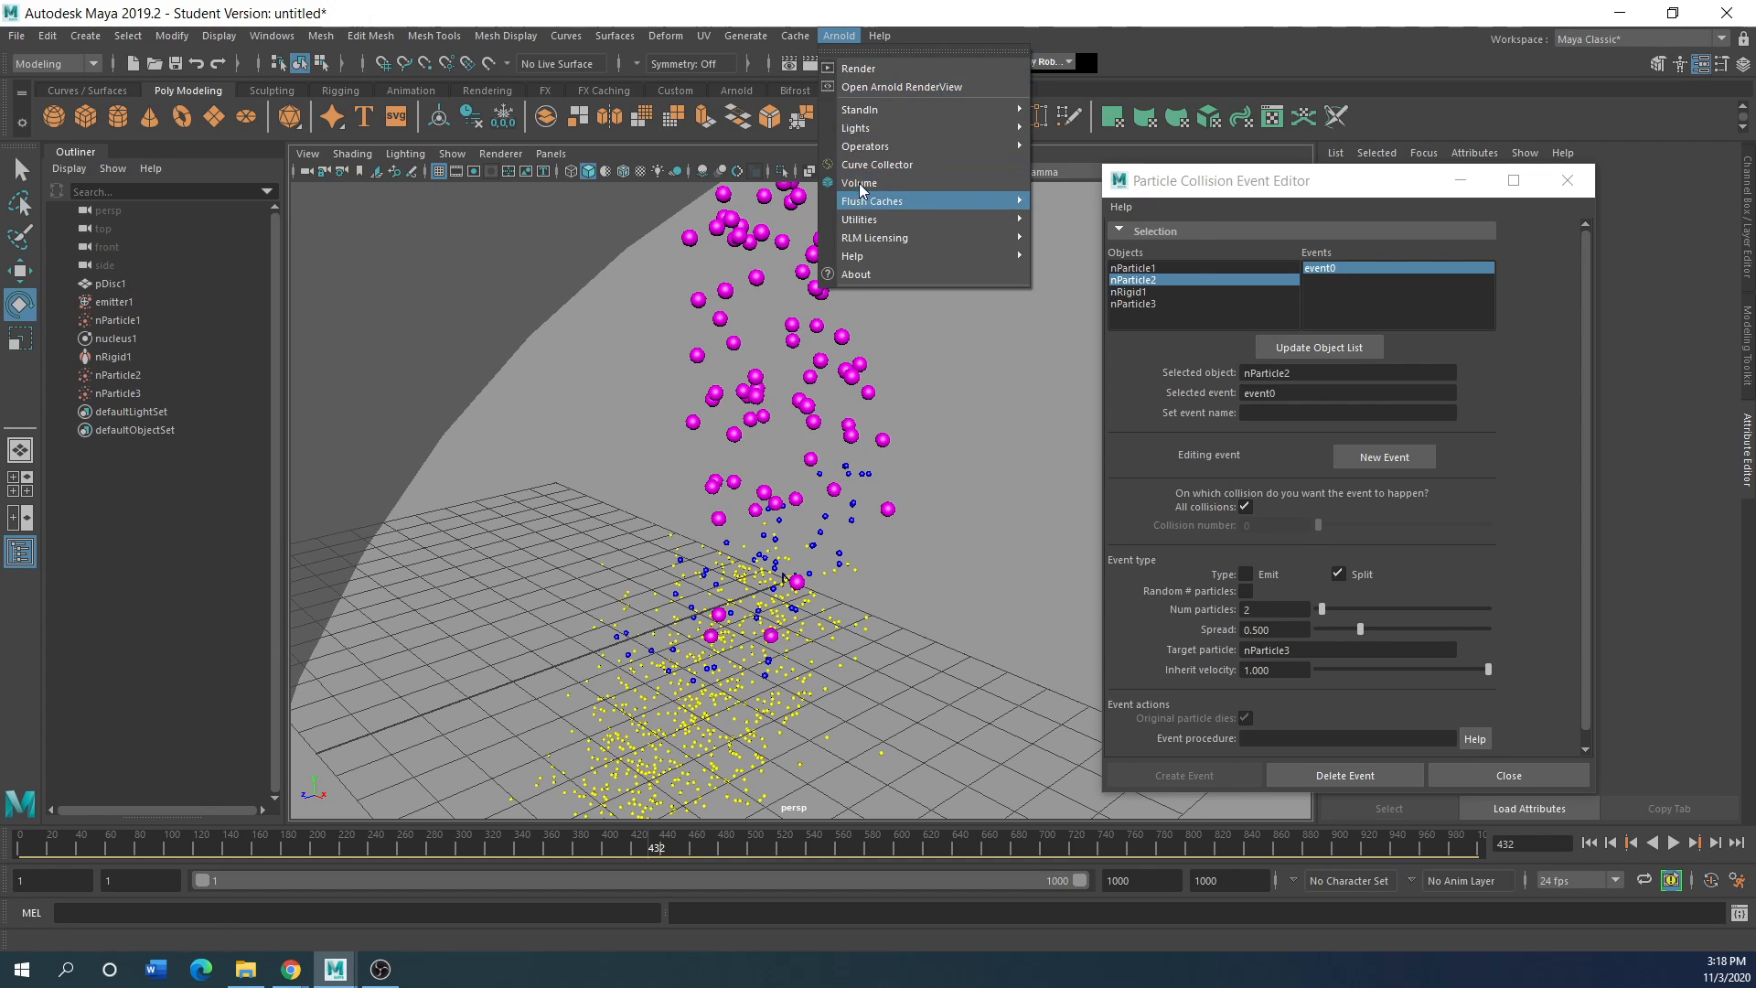
mouse_move(869, 130)
left_click(1079, 234)
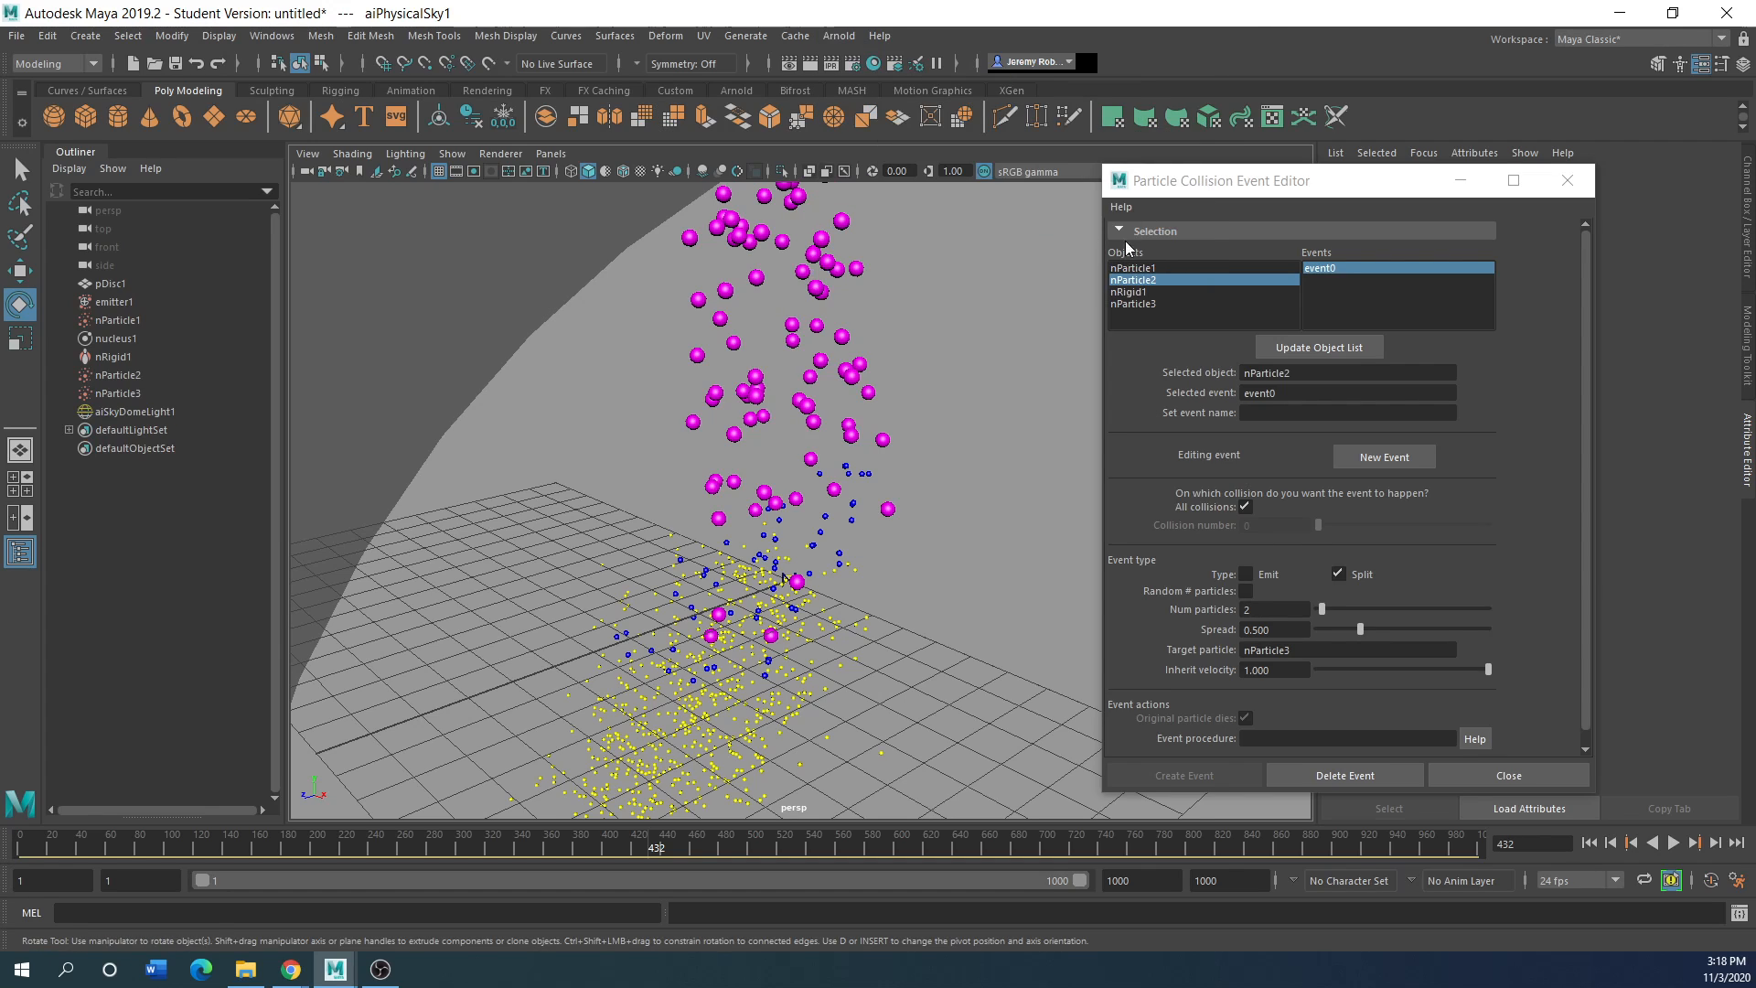
Step: Render the current frame from the perspective camera in the Arnold RenderView, examine the lit particles, and close the render window
left_click(826, 36)
key("Escape")
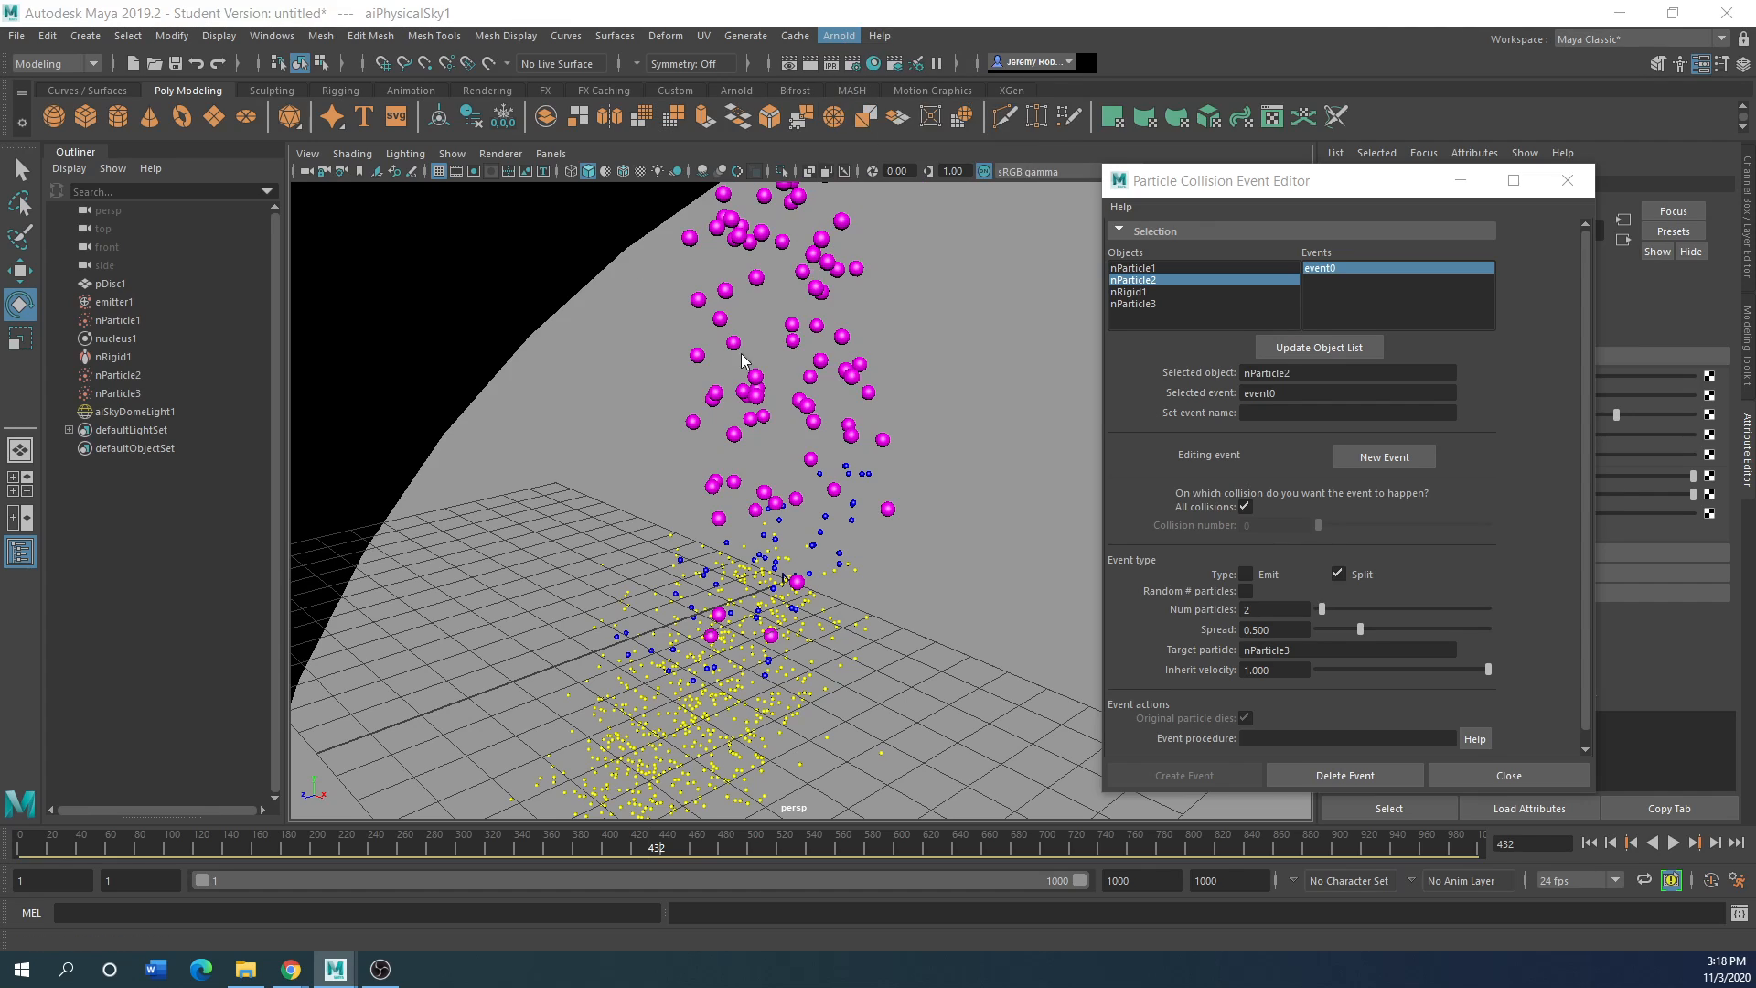
left_click(788, 64)
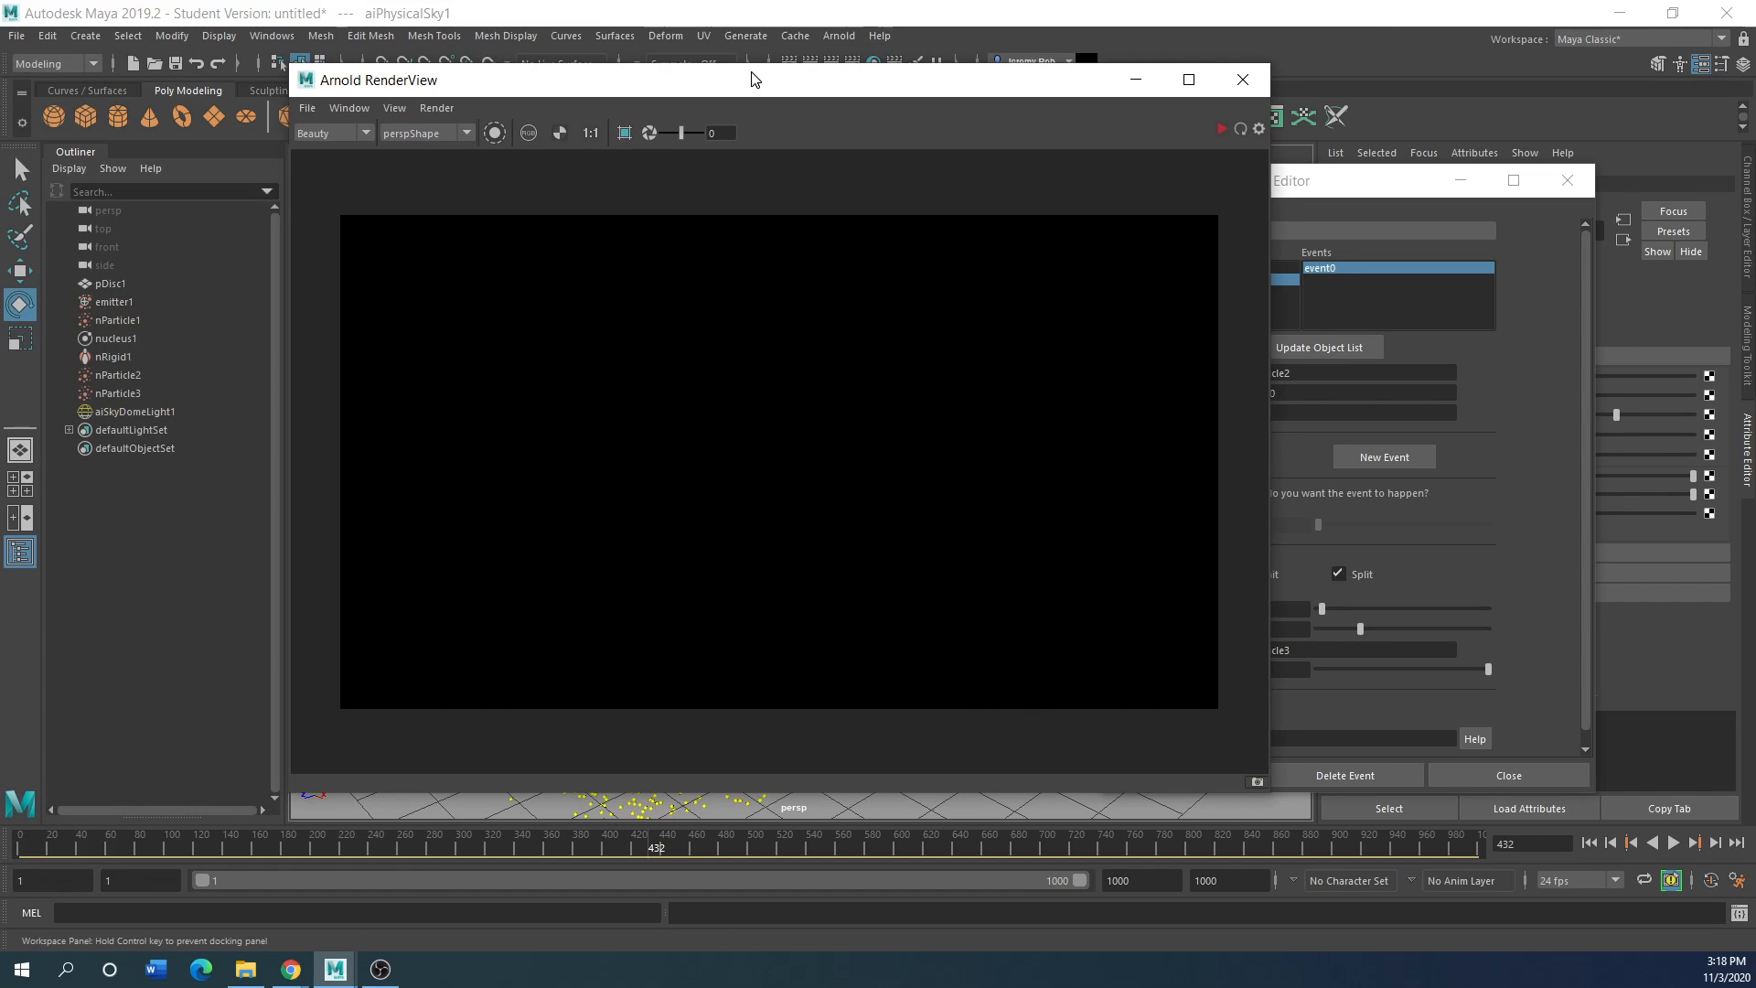
left_click(1220, 131)
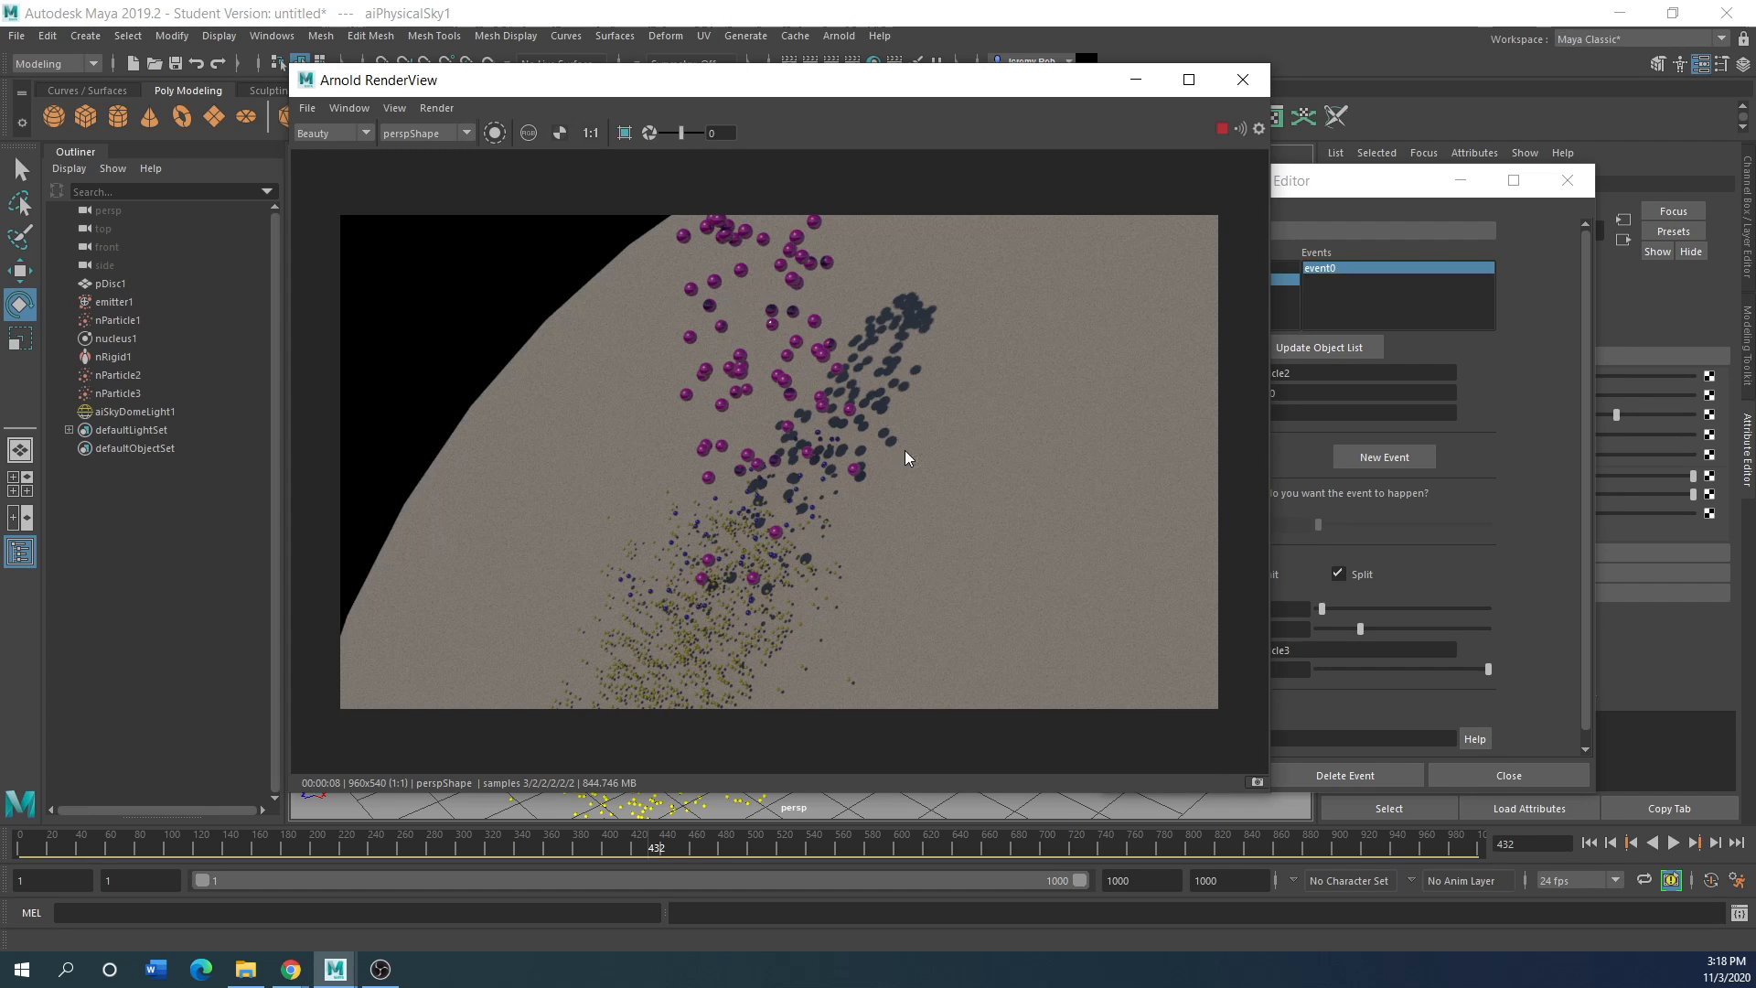
left_click(1242, 79)
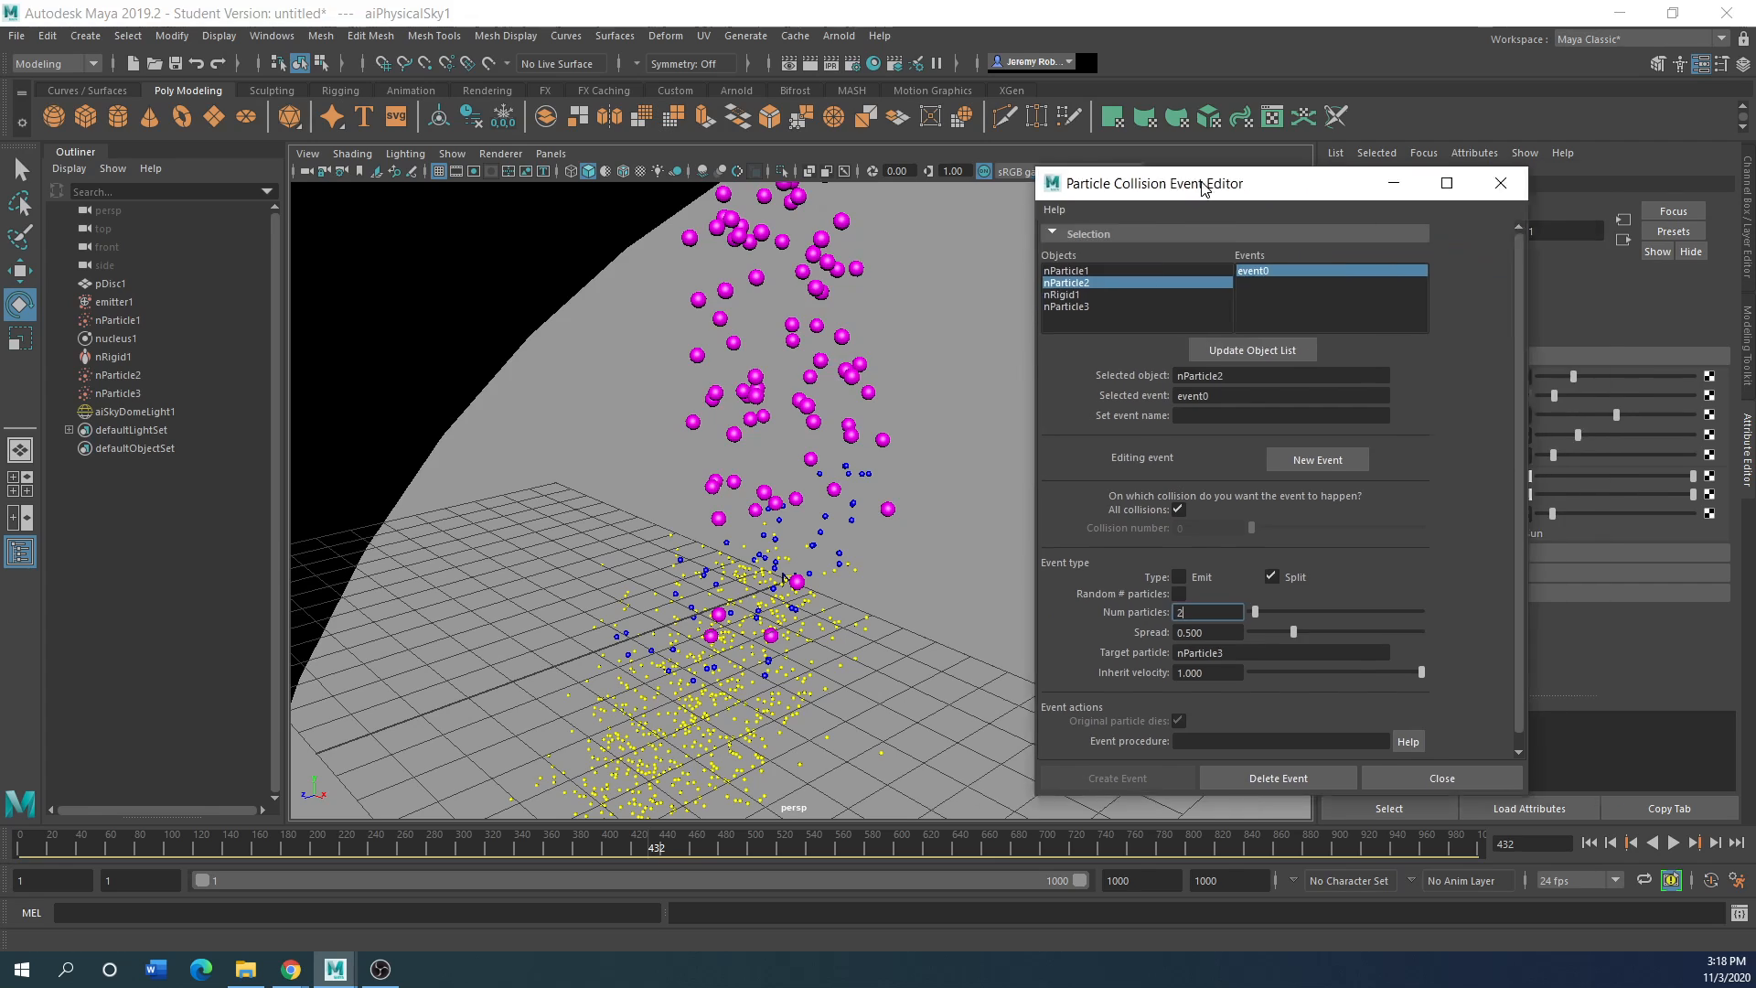
Step: Move the Particle Collision Event Editor aside to examine the aiPhysicalSky1 attributes and the particles behind it
left_click_drag(1390, 180, 322, 251)
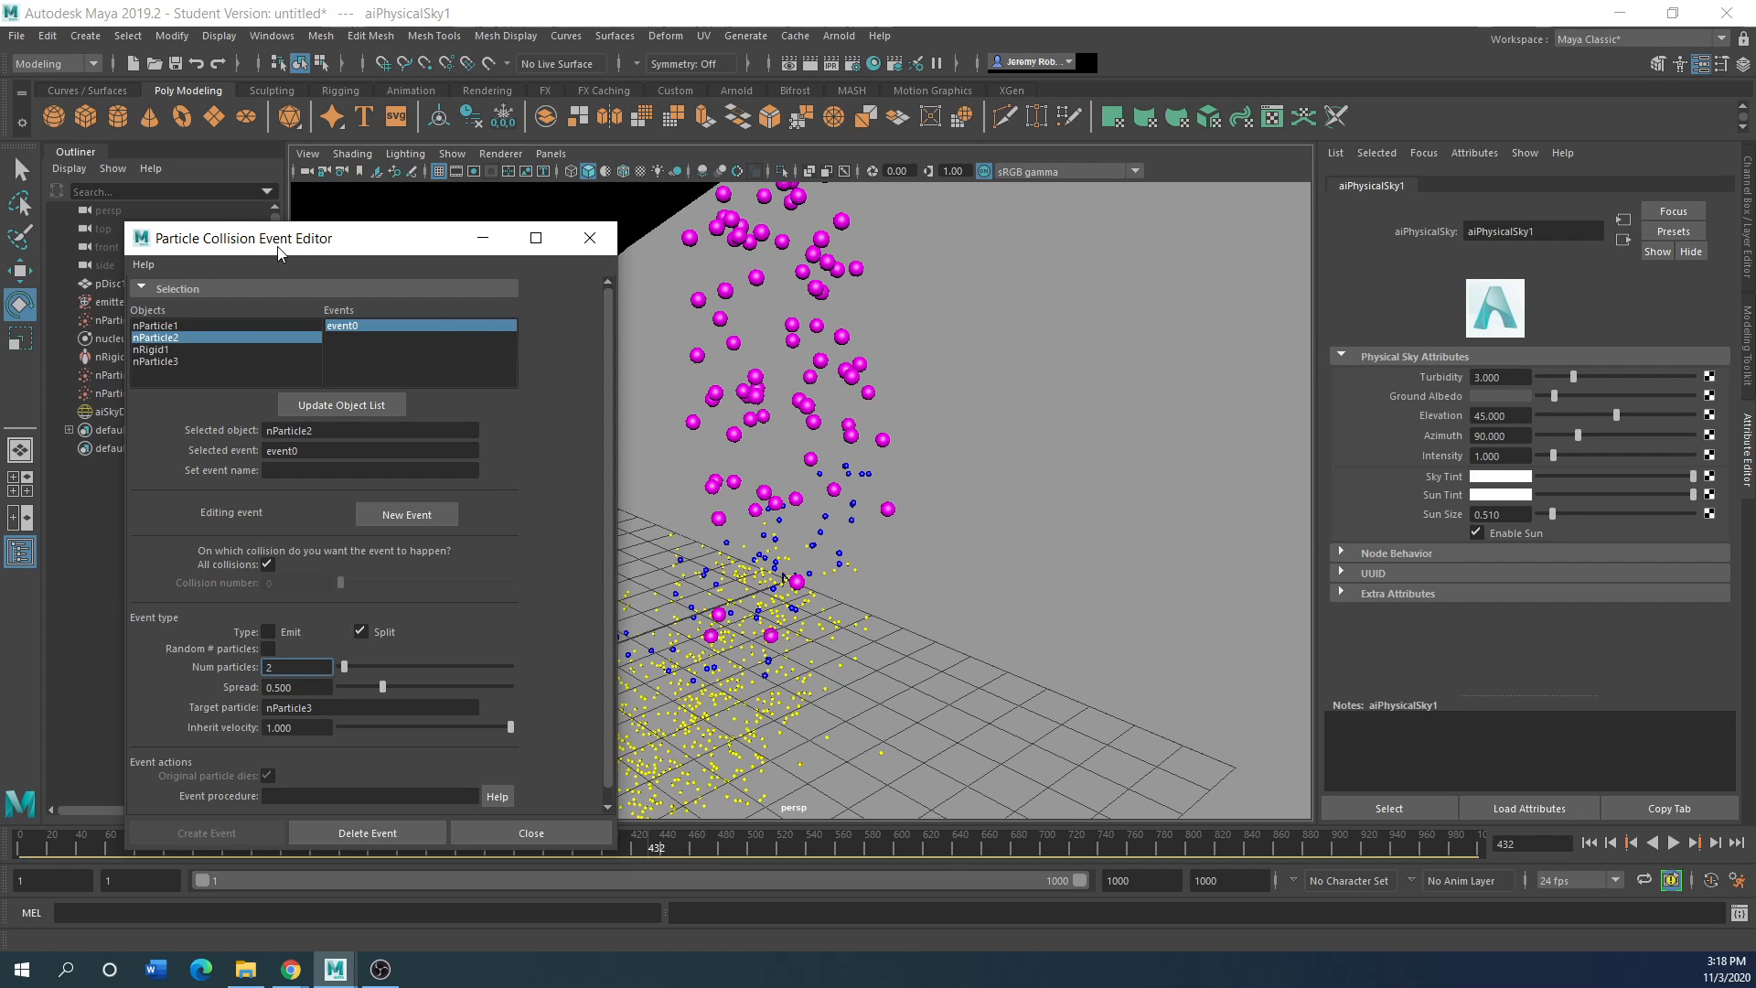
left_click_drag(279, 254, 1033, 203)
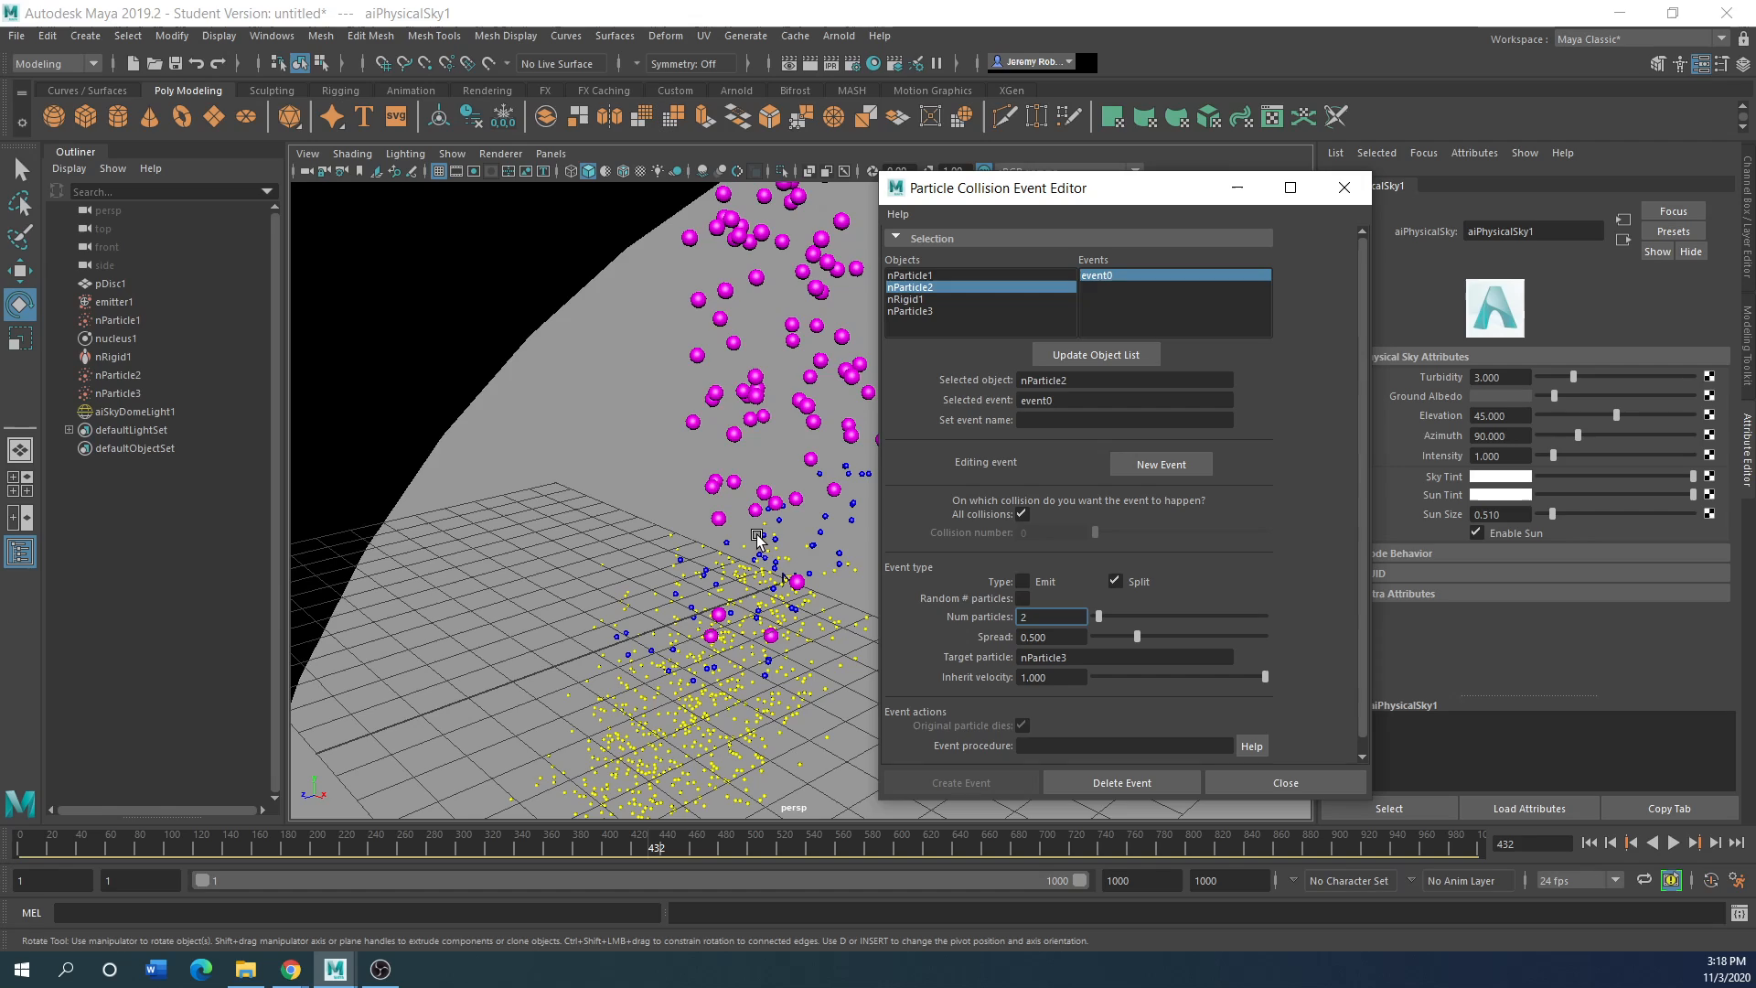